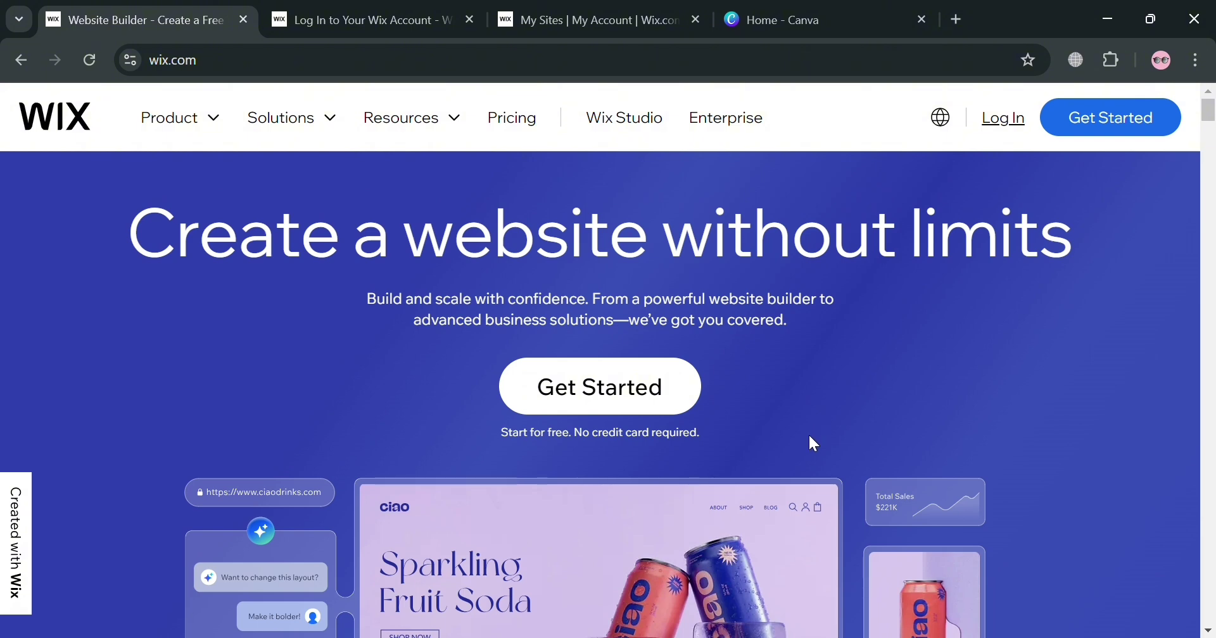
Step: Scroll down through the page and back up to review it
{"action": "scroll", "coordinate": [809, 437], "scroll_direction": "down", "scroll_amount": 7}
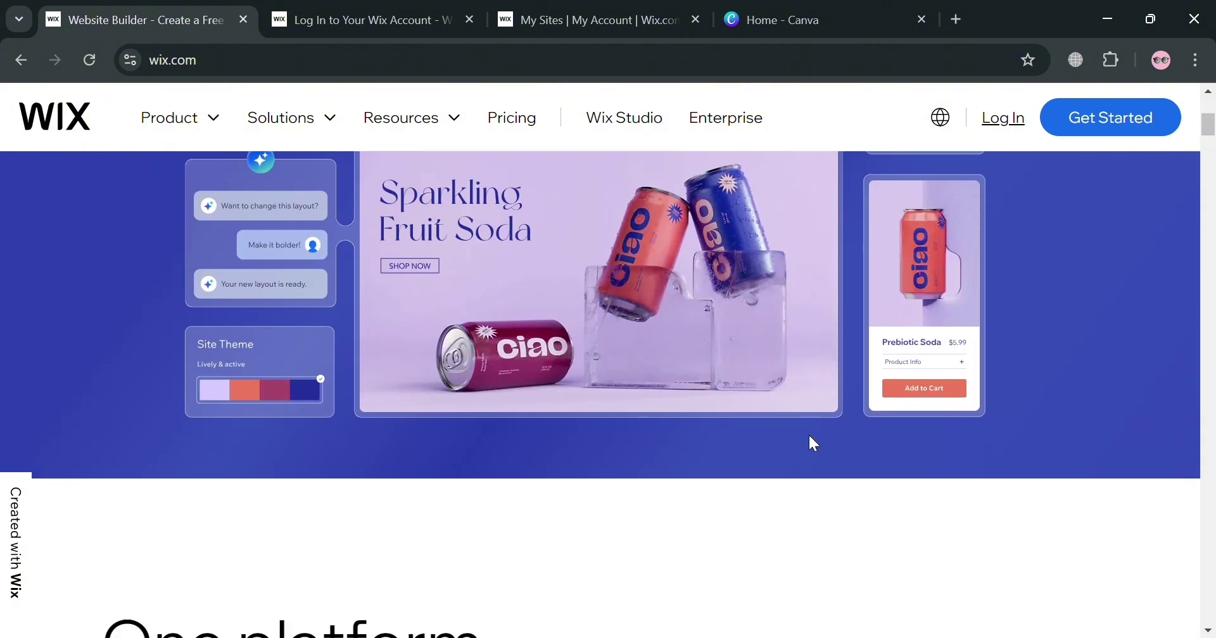
{"action": "scroll", "coordinate": [813, 443], "scroll_direction": "down", "scroll_amount": 8}
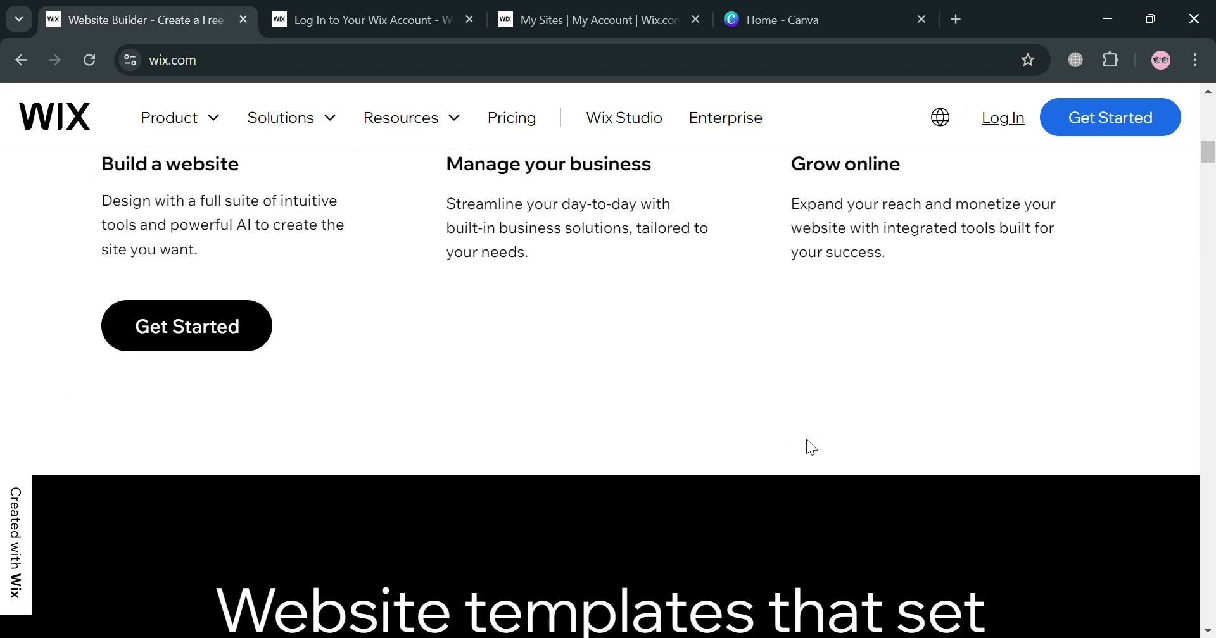
{"action": "scroll", "coordinate": [807, 439], "scroll_direction": "down", "scroll_amount": 8}
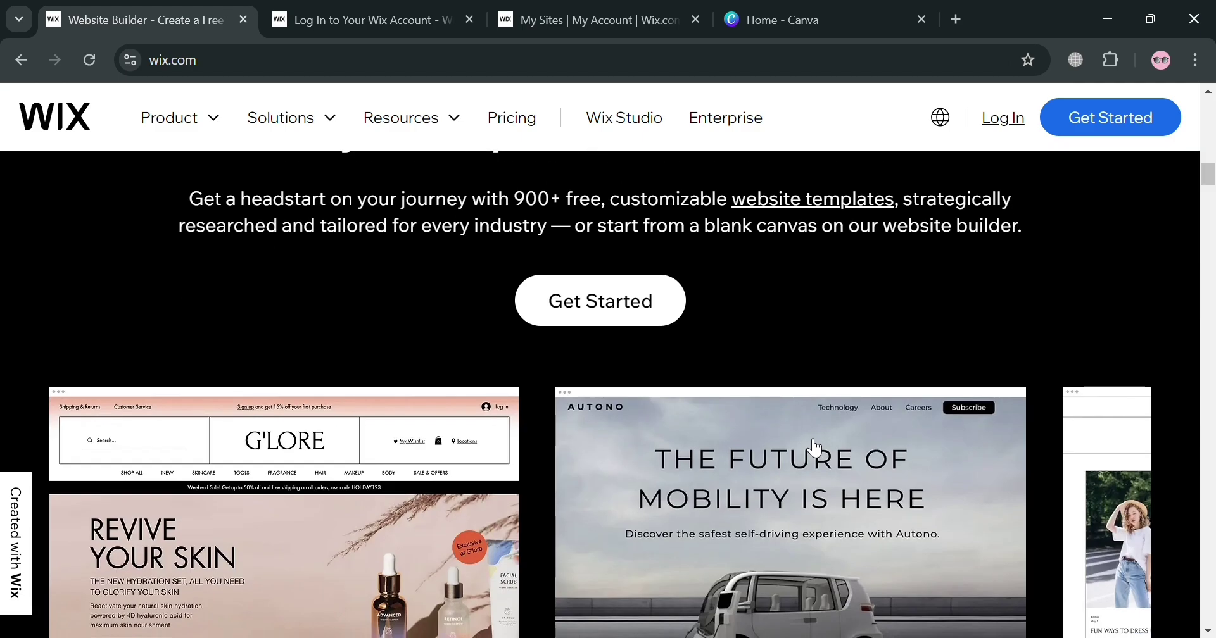
{"action": "scroll", "coordinate": [813, 451], "scroll_direction": "down", "scroll_amount": 8}
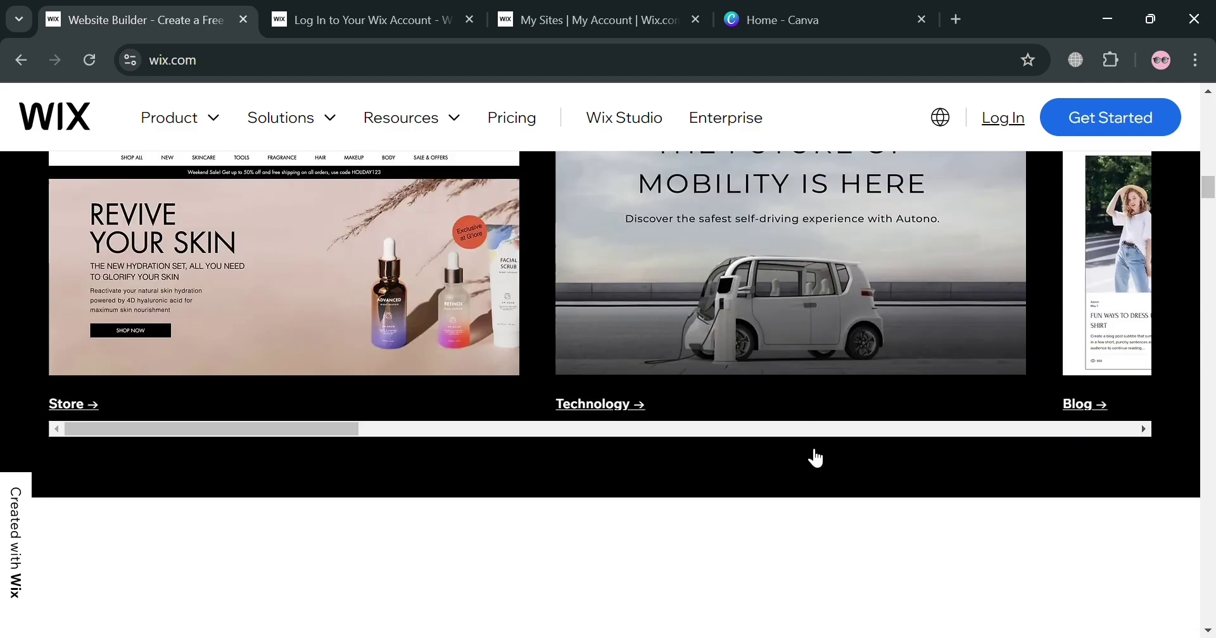
{"action": "scroll", "coordinate": [815, 457], "scroll_direction": "down", "scroll_amount": 10}
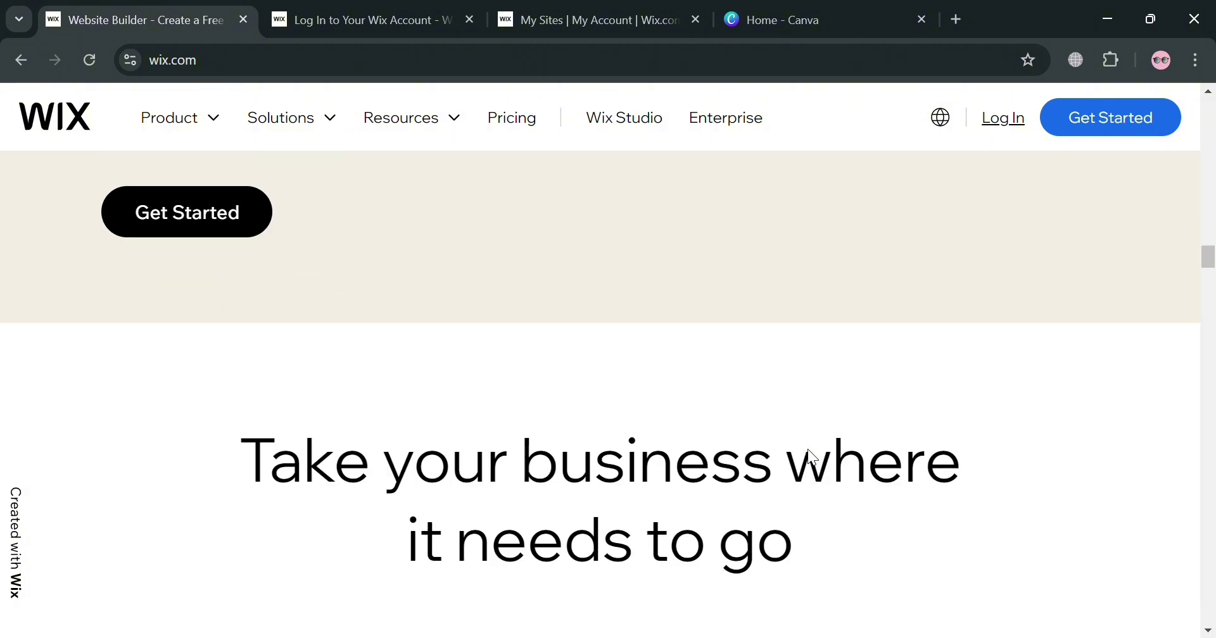
{"action": "scroll", "coordinate": [817, 464], "scroll_direction": "down", "scroll_amount": 15}
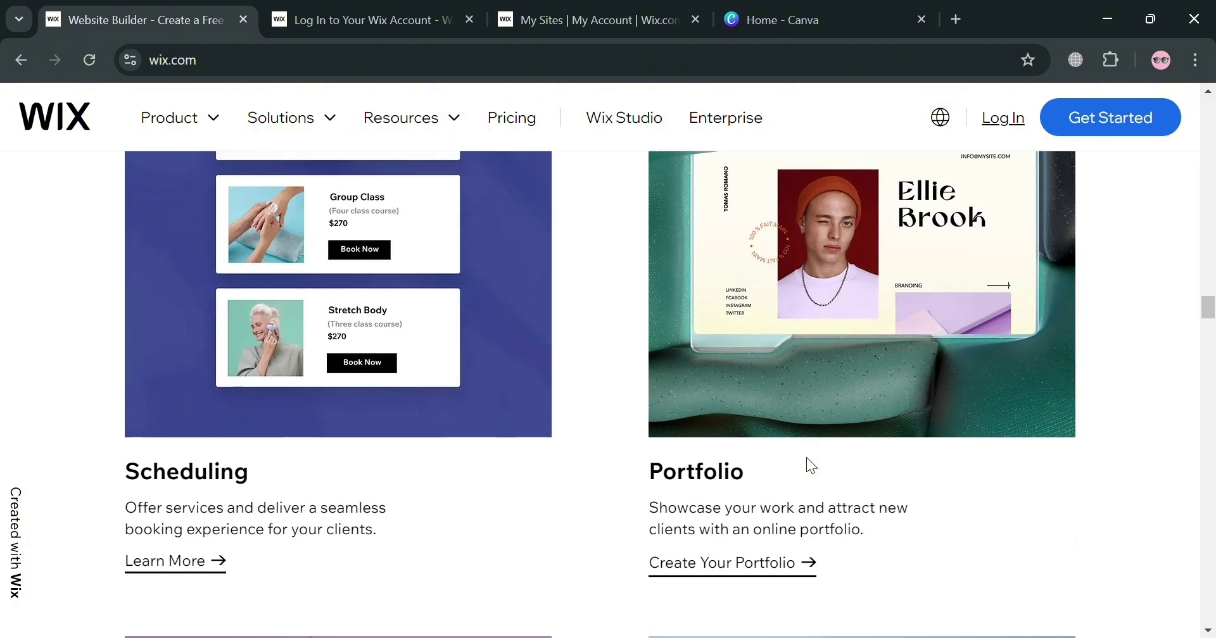
{"action": "scroll", "coordinate": [805, 458], "scroll_direction": "down", "scroll_amount": 12}
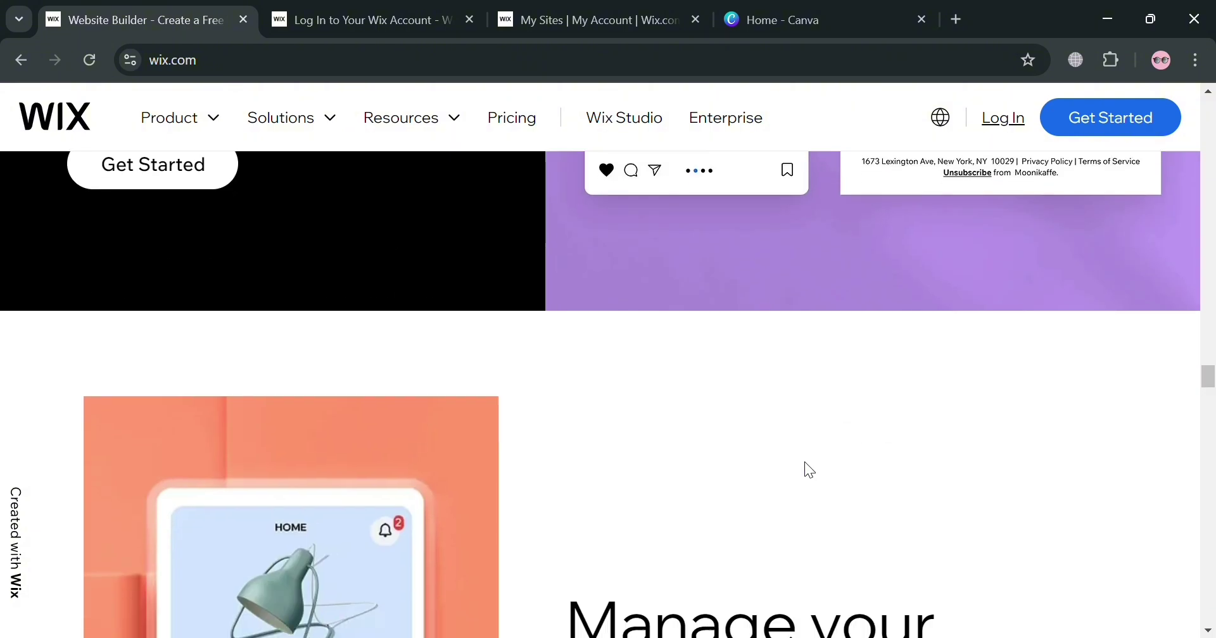
{"action": "scroll", "coordinate": [803, 462], "scroll_direction": "down", "scroll_amount": 5}
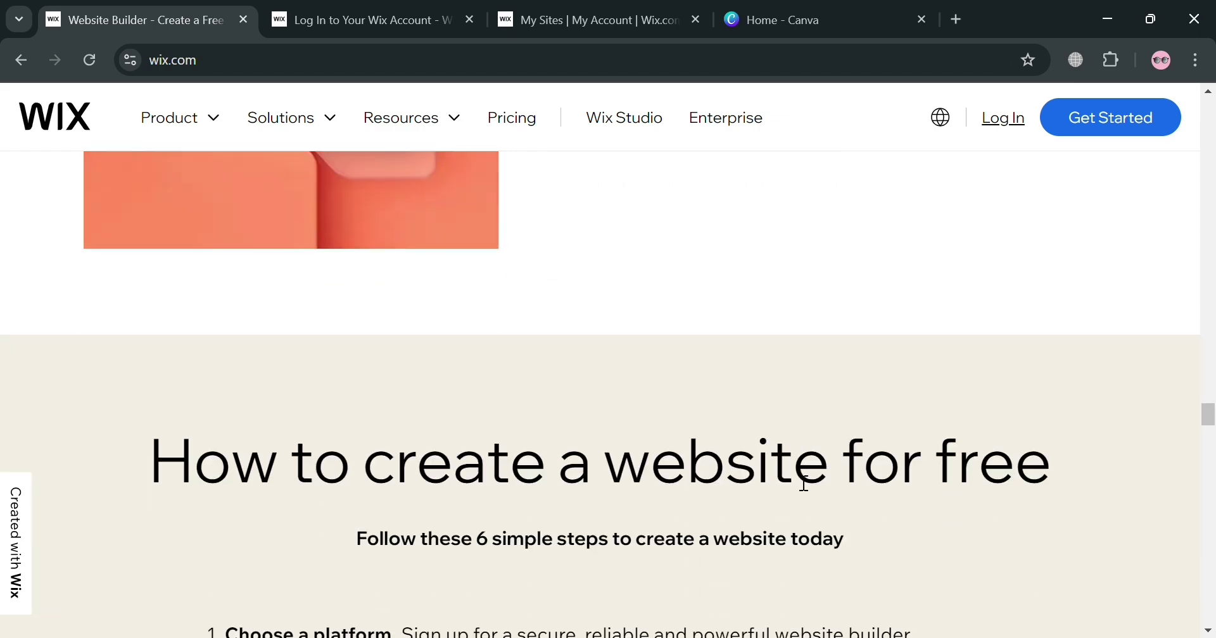
{"action": "scroll", "coordinate": [804, 483], "scroll_direction": "down", "scroll_amount": 8}
{"action": "scroll", "coordinate": [791, 479], "scroll_direction": "down", "scroll_amount": 6}
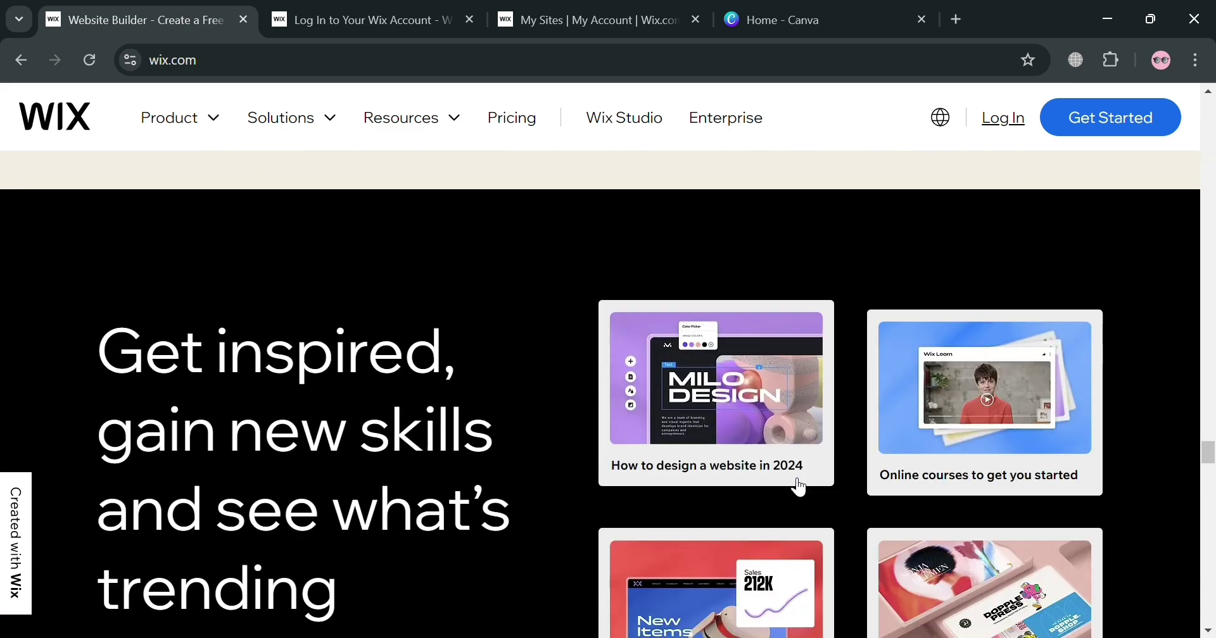
{"action": "scroll", "coordinate": [799, 488], "scroll_direction": "down", "scroll_amount": 10}
{"action": "scroll", "coordinate": [782, 475], "scroll_direction": "down", "scroll_amount": 12}
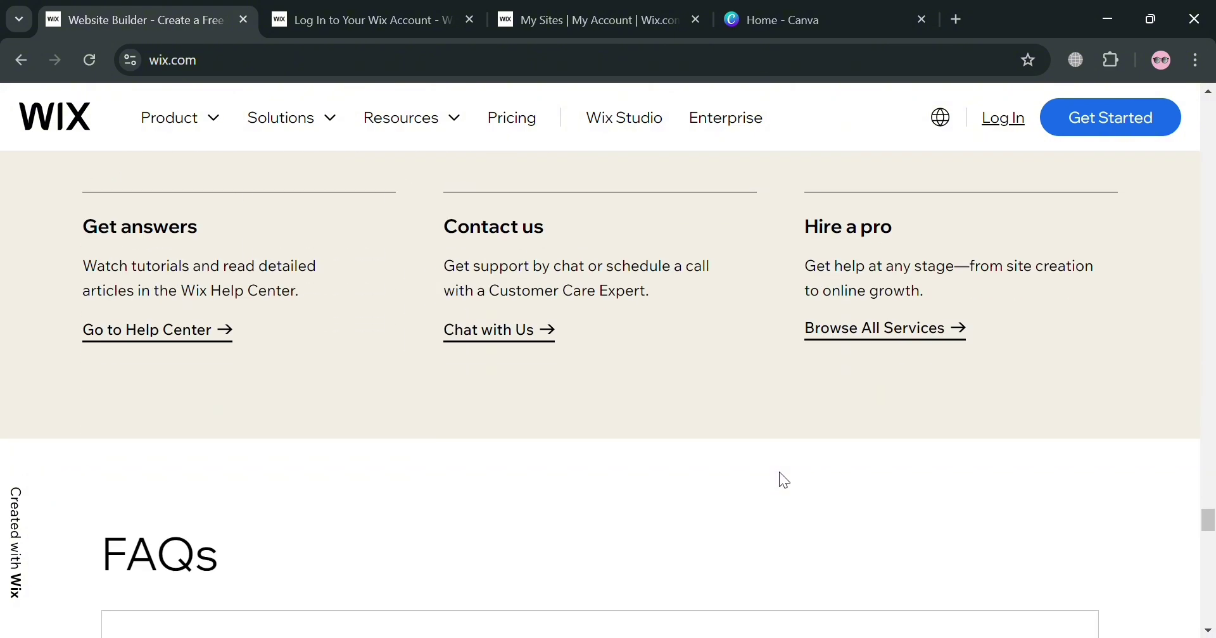
{"action": "scroll", "coordinate": [784, 480], "scroll_direction": "down", "scroll_amount": 15}
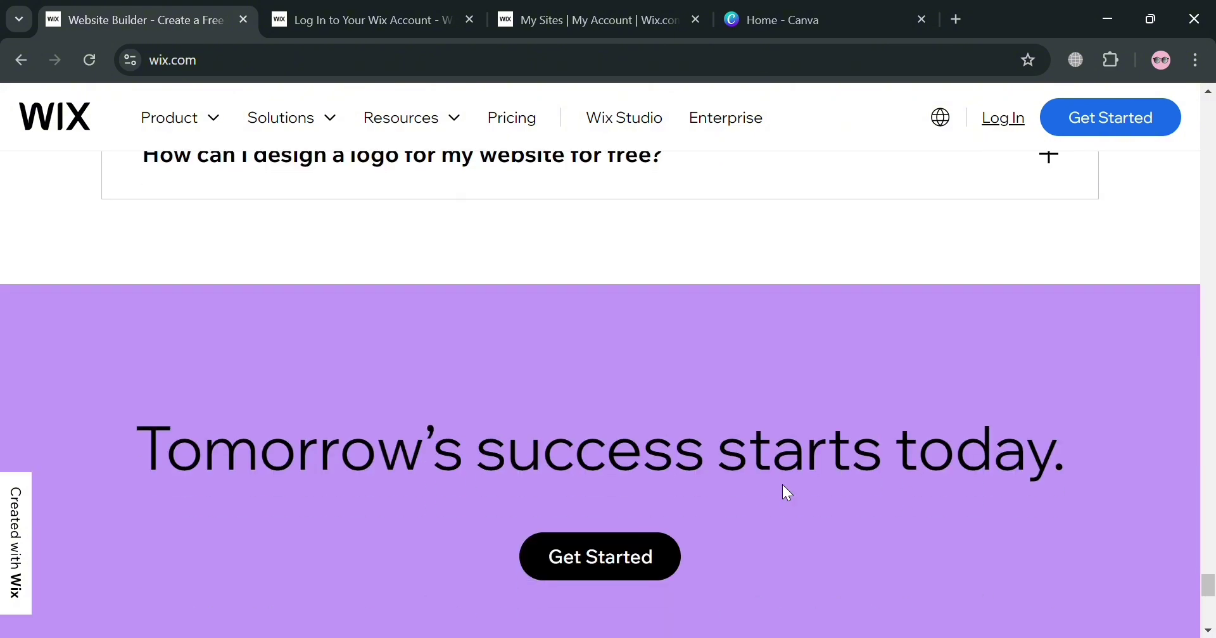
{"action": "scroll", "coordinate": [783, 485], "scroll_direction": "down", "scroll_amount": 10}
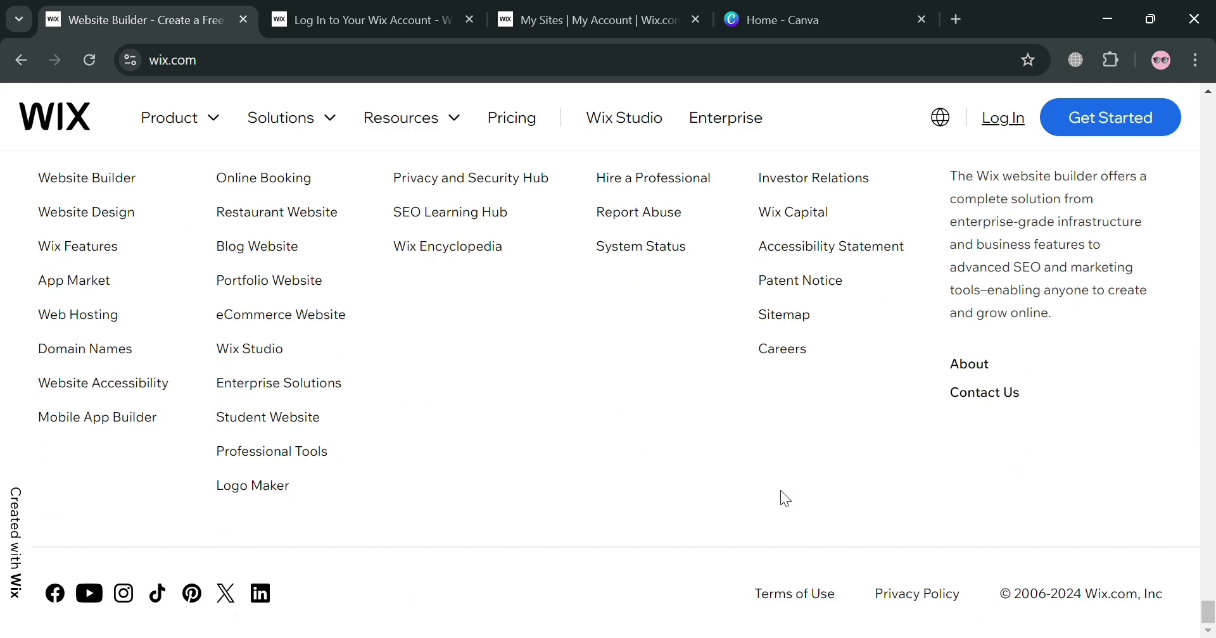
{"action": "scroll", "coordinate": [783, 490], "scroll_direction": "up", "scroll_amount": 12}
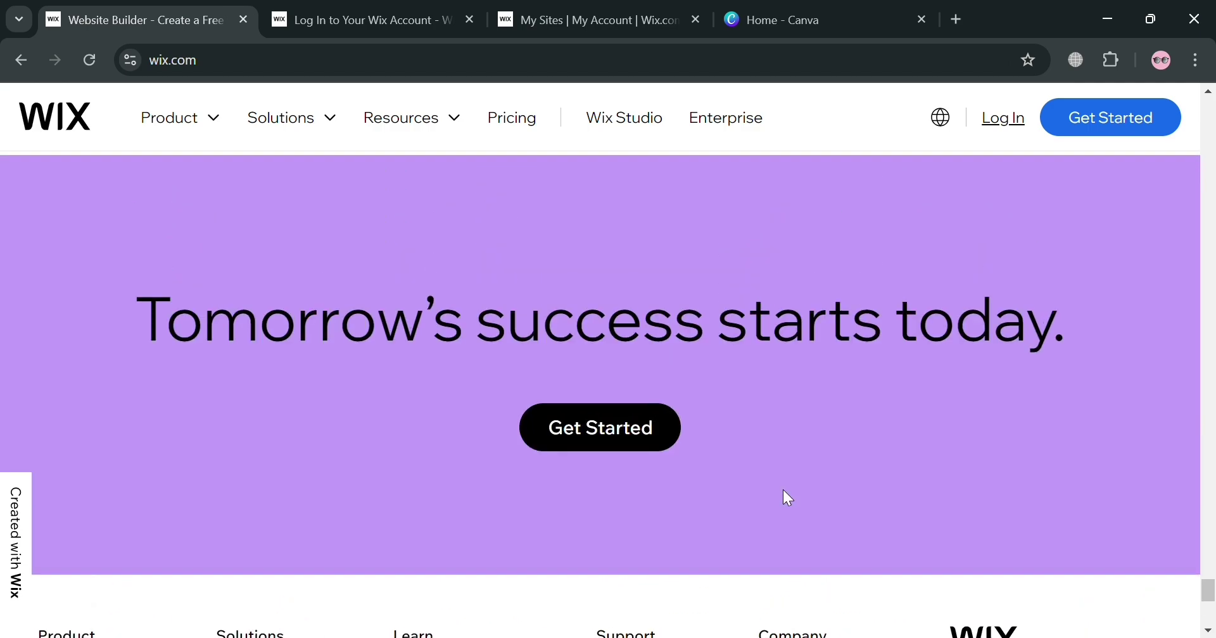
{"action": "scroll", "coordinate": [783, 490], "scroll_direction": "up", "scroll_amount": 20}
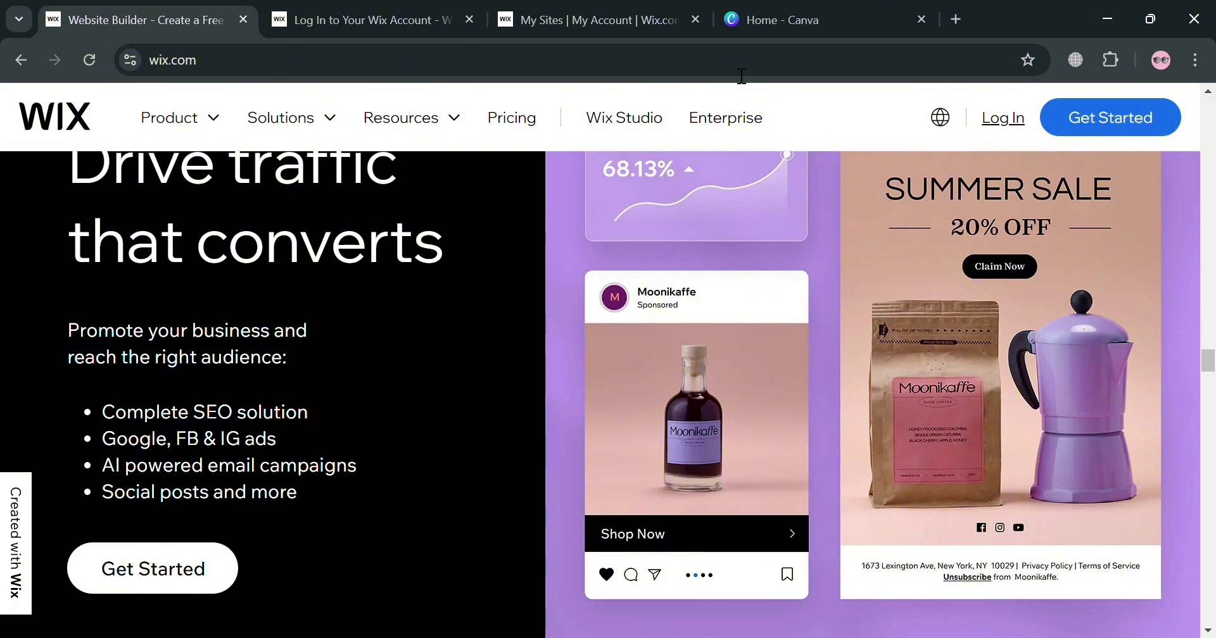
Step: Glance at the Sign Up form, then go to the My Sites list of websites
{"action": "left_click", "coordinate": [386, 11]}
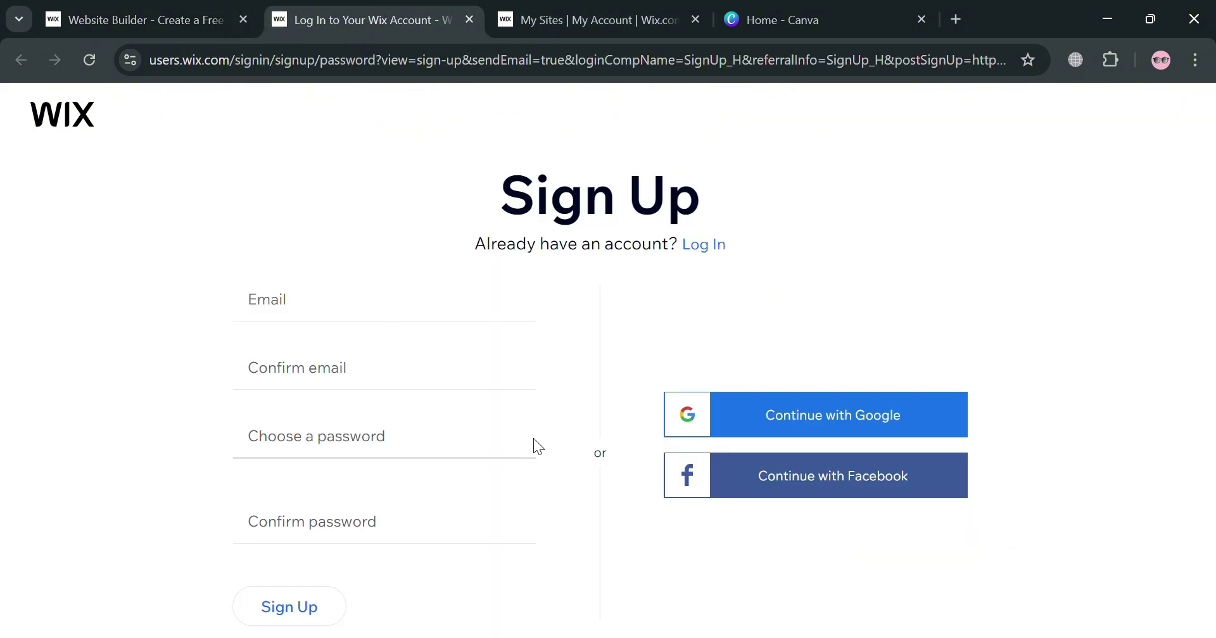
{"action": "scroll", "coordinate": [535, 447], "scroll_direction": "down", "scroll_amount": 2}
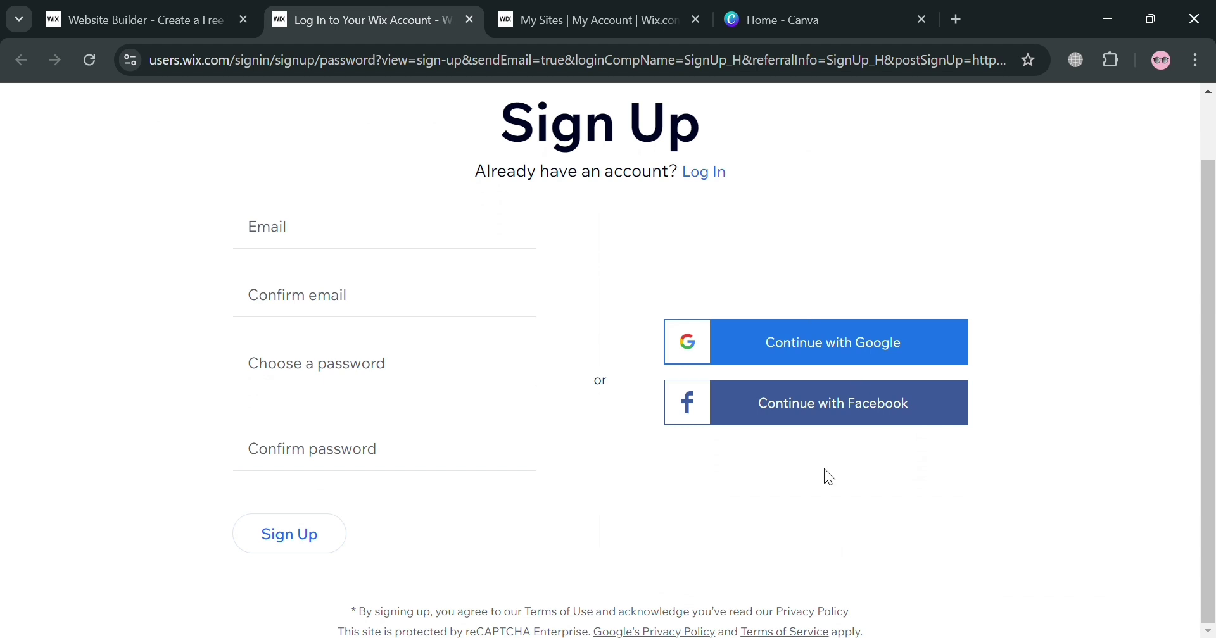
{"action": "left_click", "coordinate": [590, 11]}
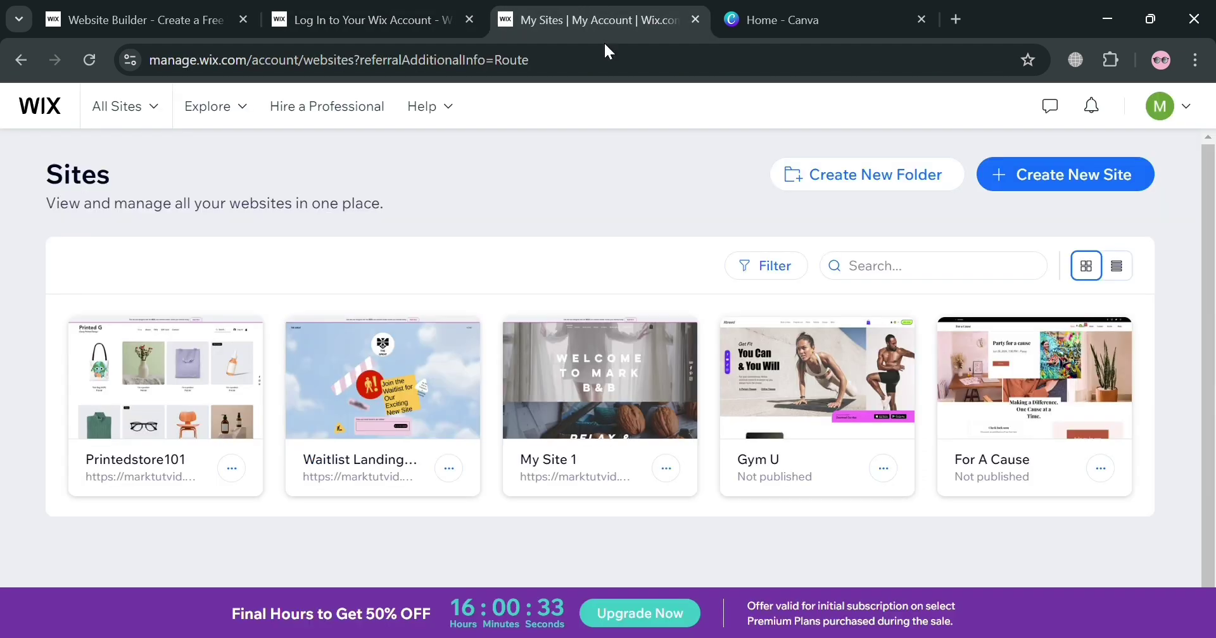
Step: Start a new website with Create New Site on the Sites dashboard
{"action": "mouse_move", "coordinate": [378, 396]}
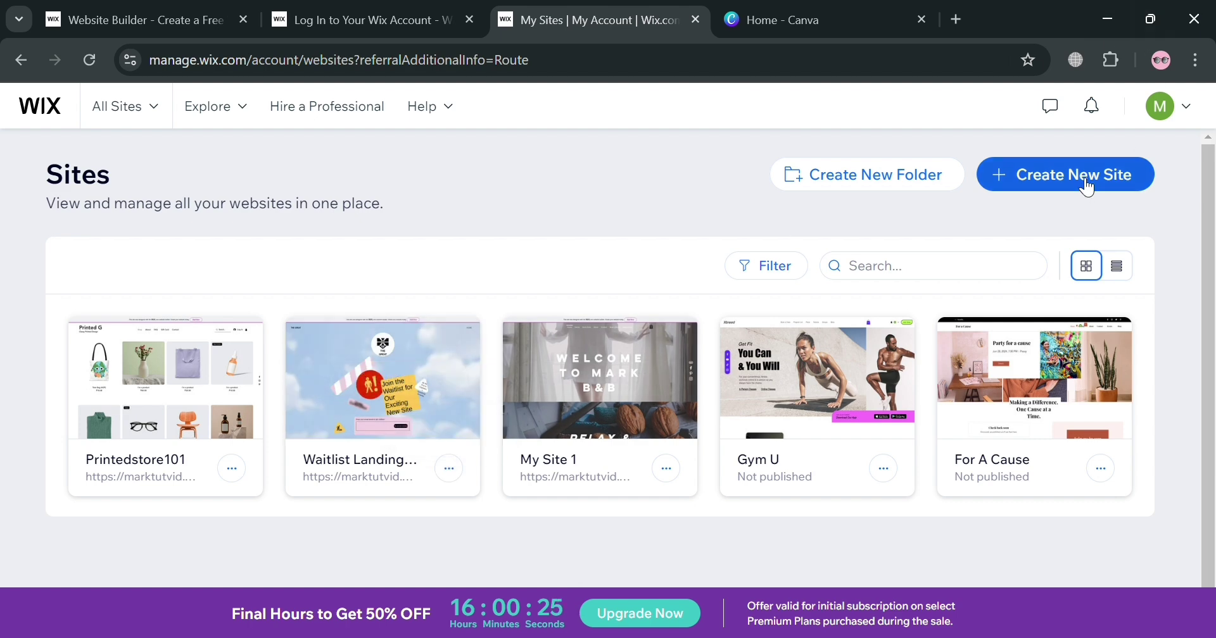
{"action": "left_click", "coordinate": [1087, 187]}
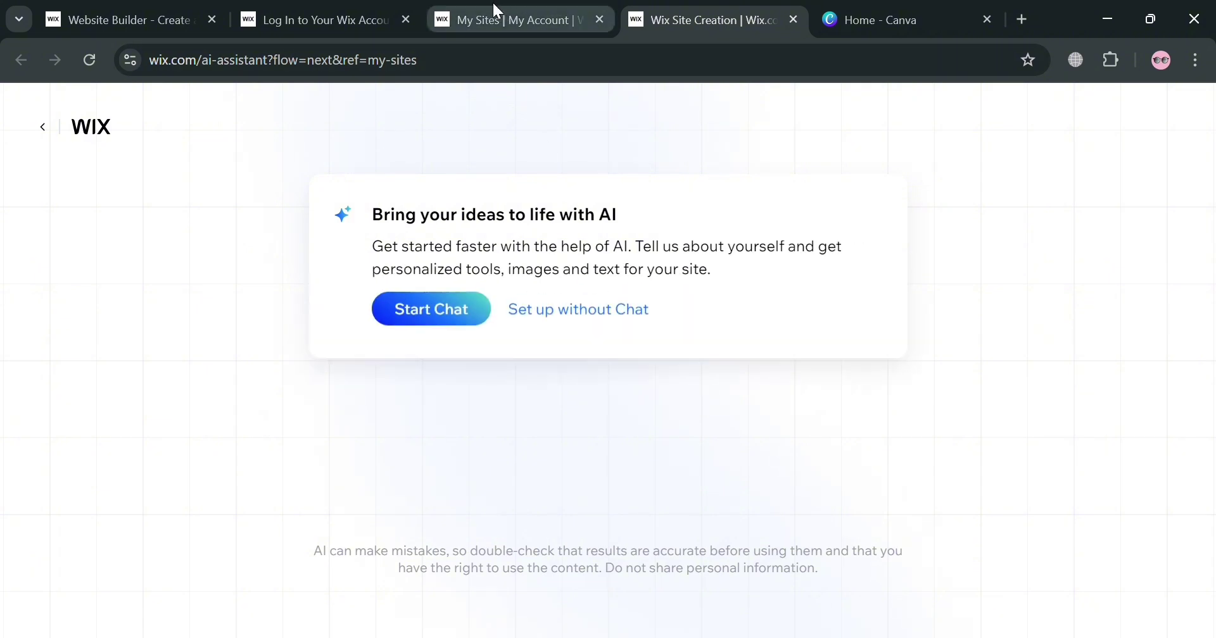
Step: Skip the AI chat and create the site as an Online Store
{"action": "left_click", "coordinate": [593, 322]}
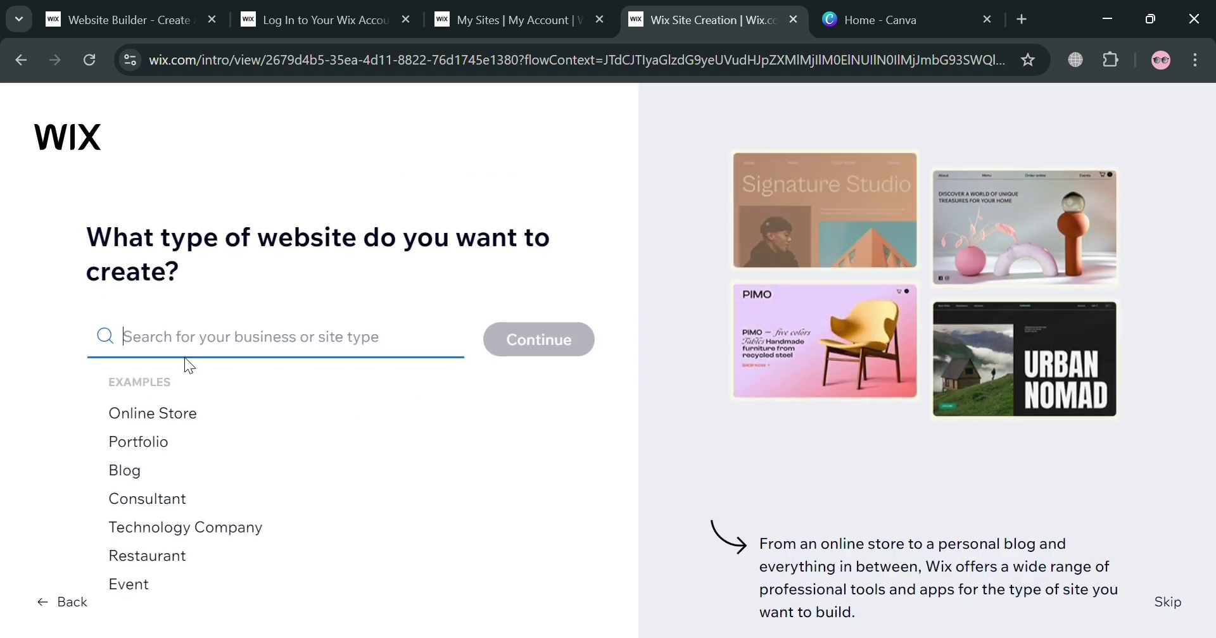
{"action": "left_click", "coordinate": [184, 417]}
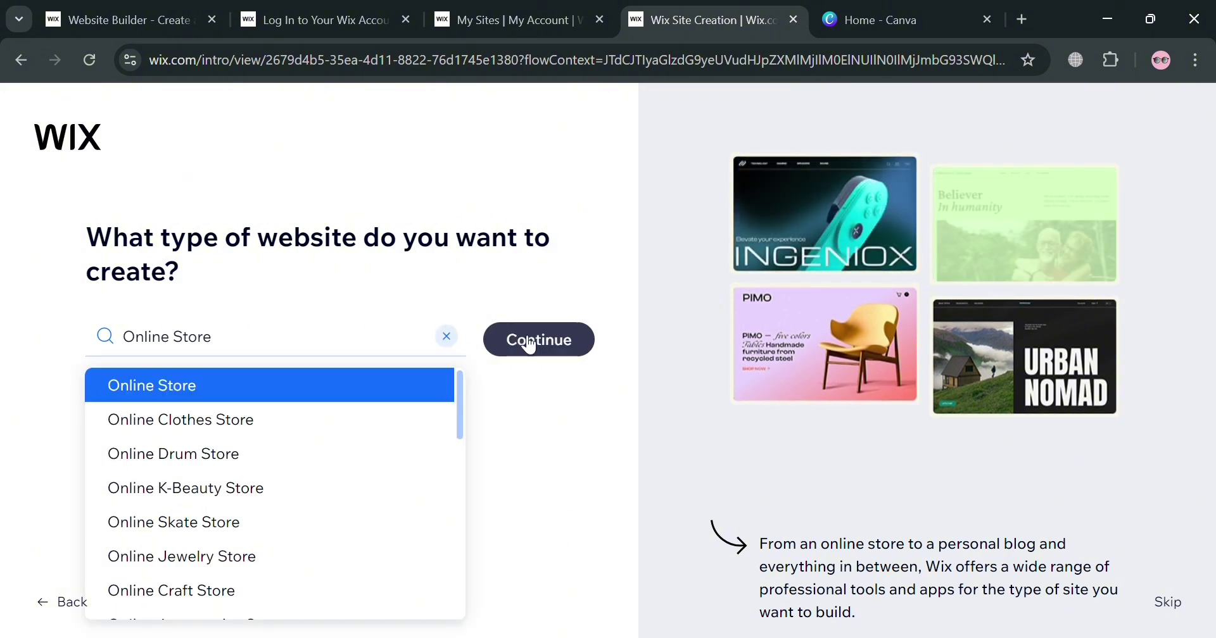
{"action": "left_click", "coordinate": [562, 358]}
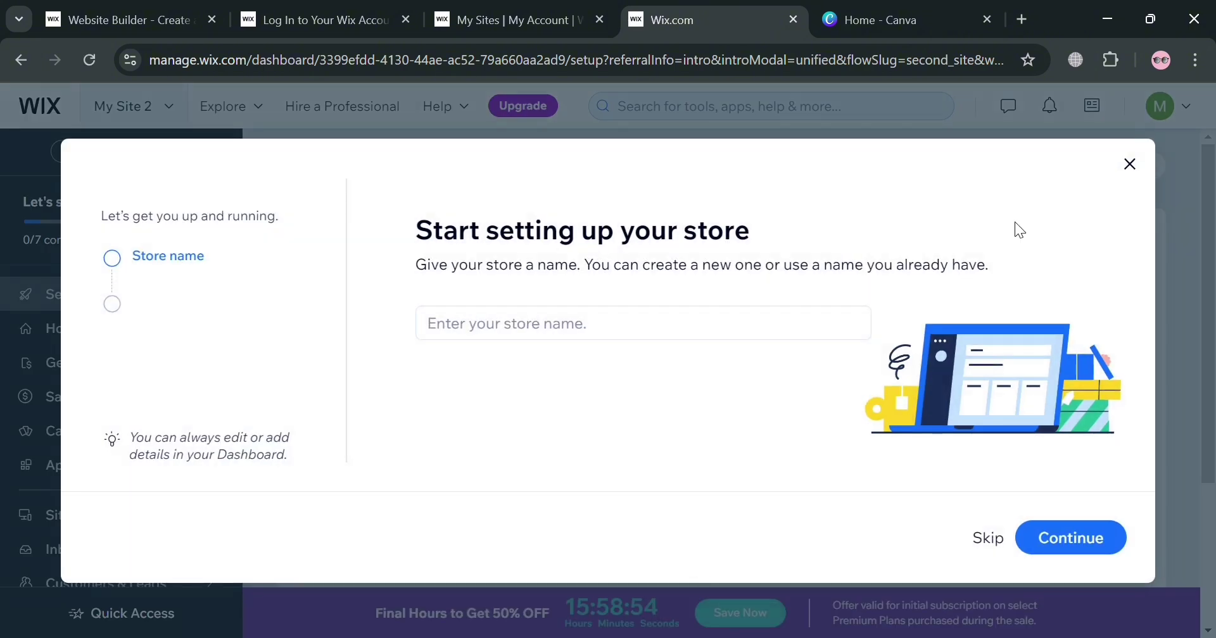
Step: Name the store Jixen and say the business is just starting out
{"action": "left_click", "coordinate": [646, 342]}
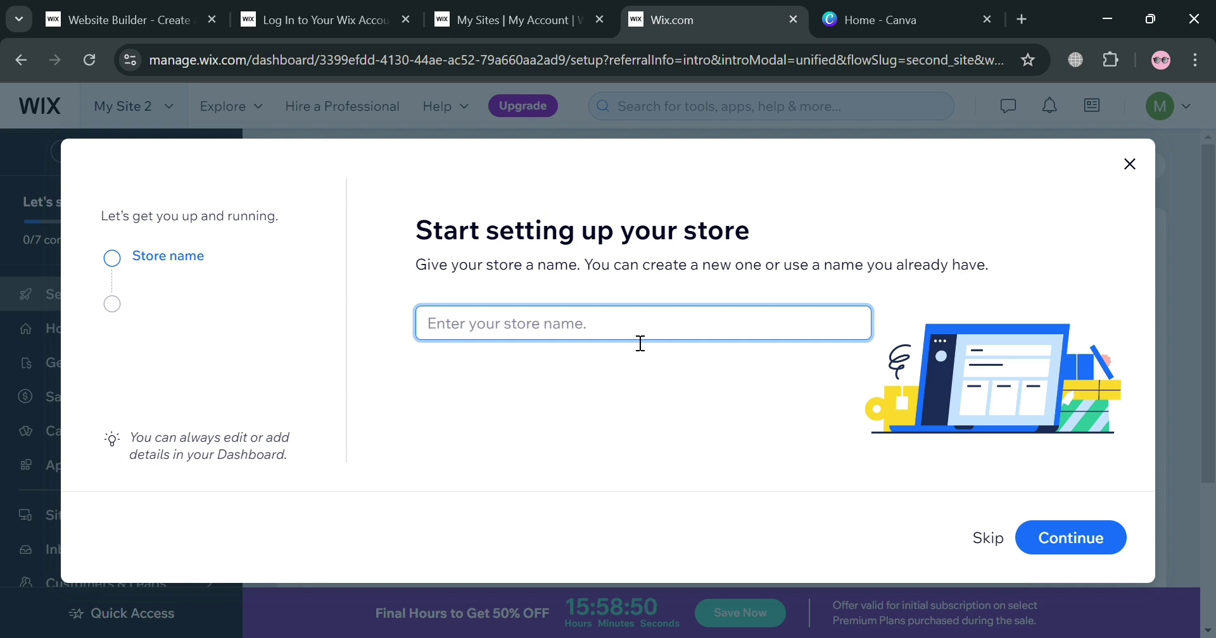
{"action": "type", "text": "Jixen"}
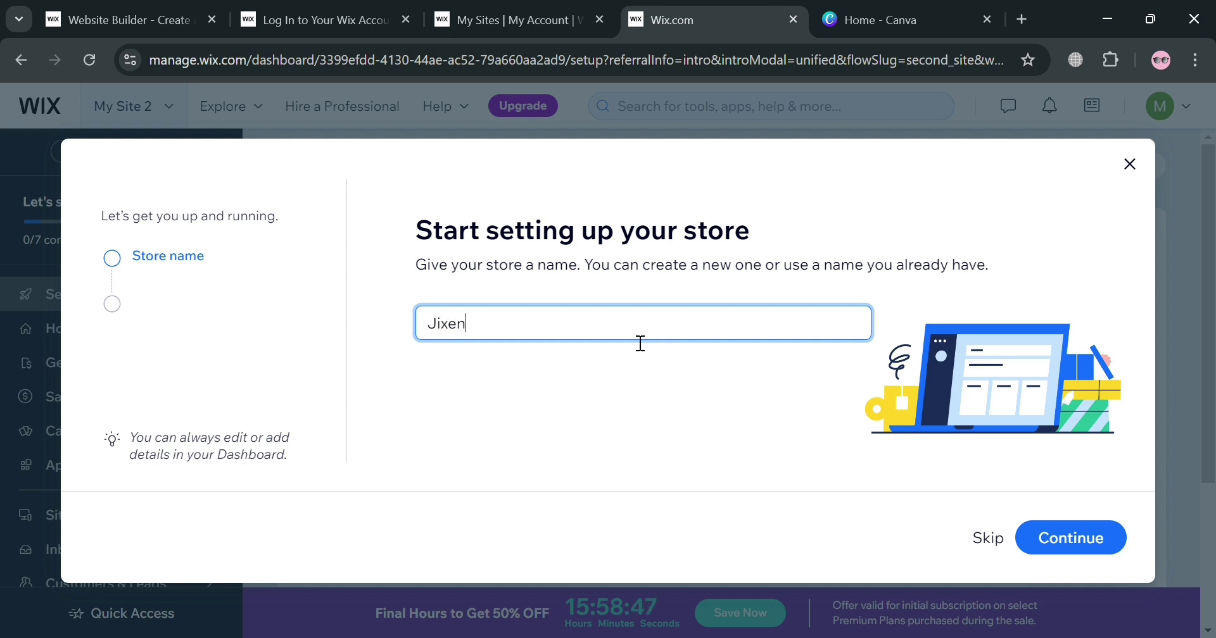
{"action": "left_click", "coordinate": [1070, 541]}
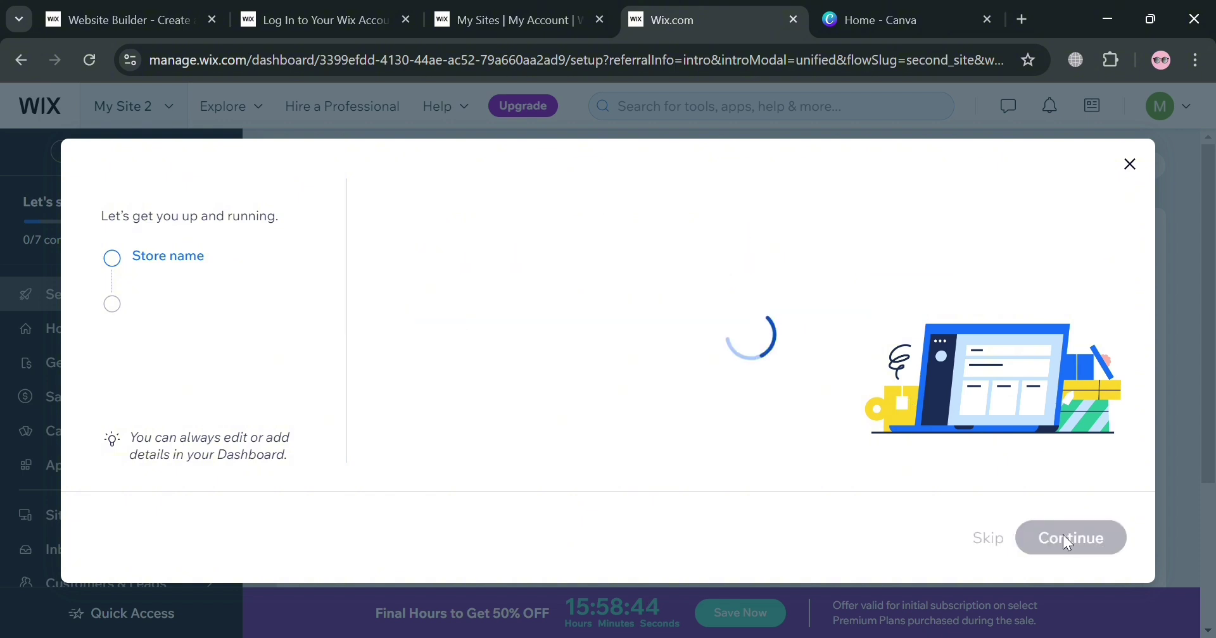
{"action": "left_click", "coordinate": [589, 389]}
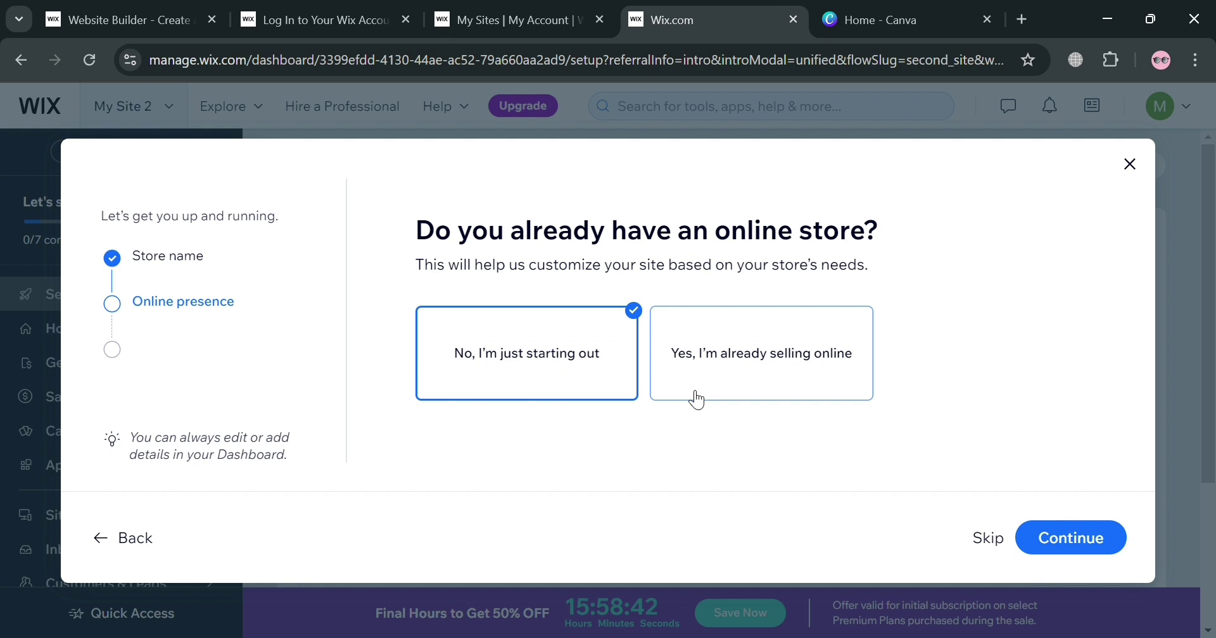
{"action": "left_click", "coordinate": [1070, 538]}
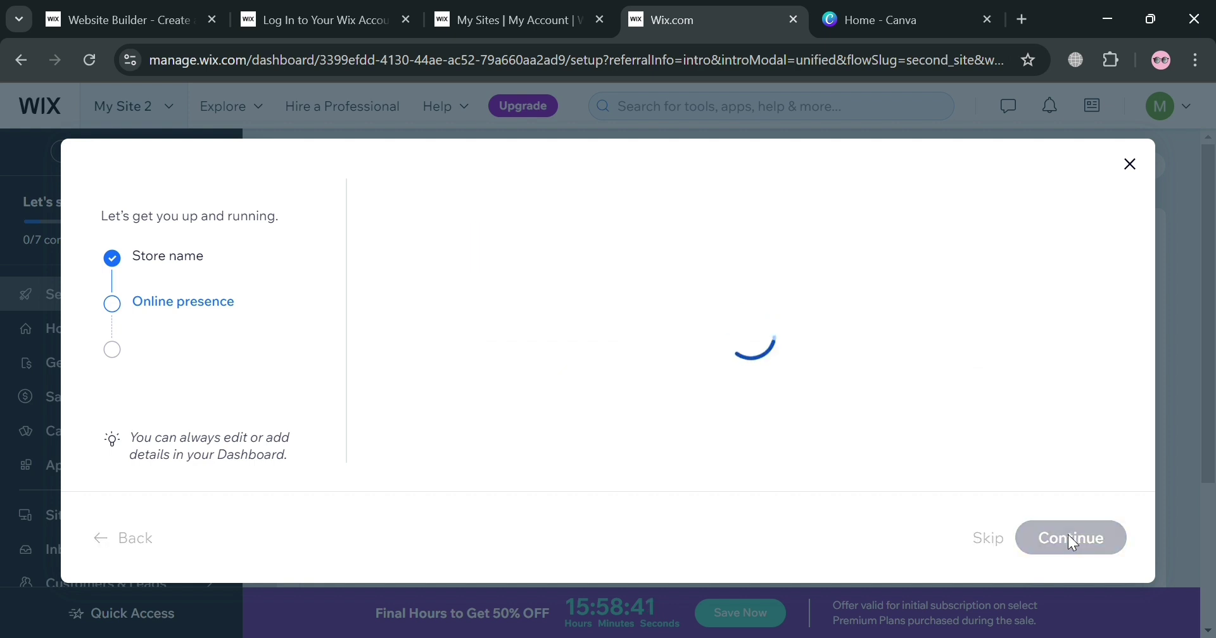
Step: Select Digital products as the type of products sold
{"action": "scroll", "coordinate": [985, 388], "scroll_direction": "down", "scroll_amount": 2}
{"action": "scroll", "coordinate": [971, 378], "scroll_direction": "up", "scroll_amount": 2}
{"action": "left_click", "coordinate": [970, 378]}
{"action": "scroll", "coordinate": [926, 393], "scroll_direction": "down", "scroll_amount": 2}
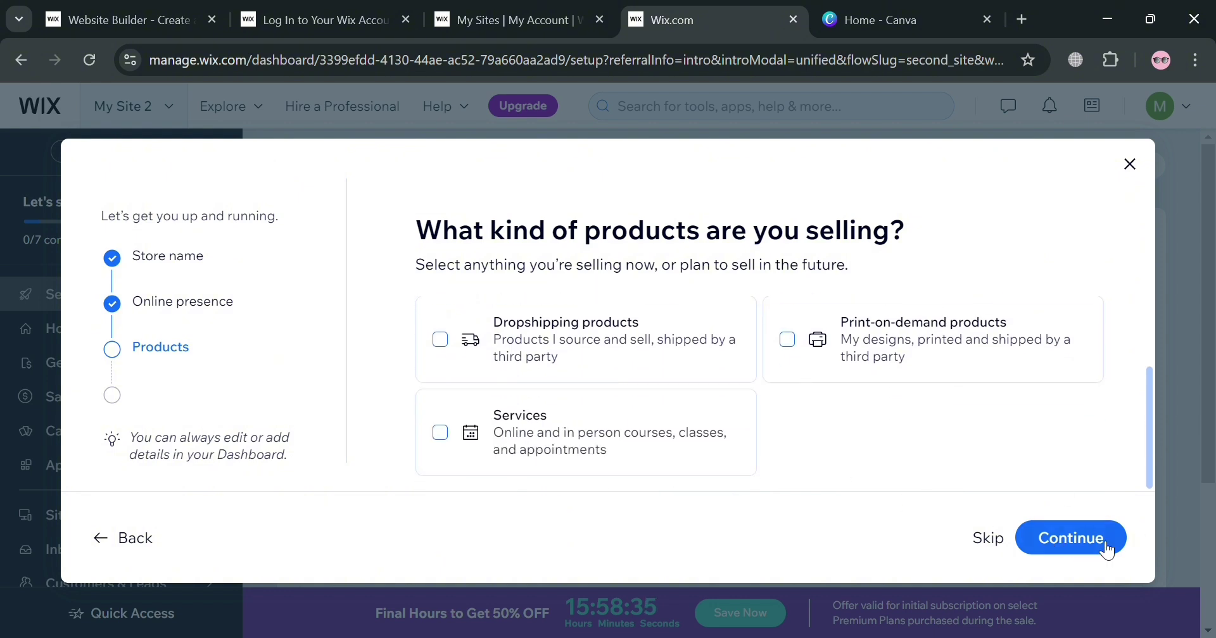
{"action": "left_click", "coordinate": [1080, 538]}
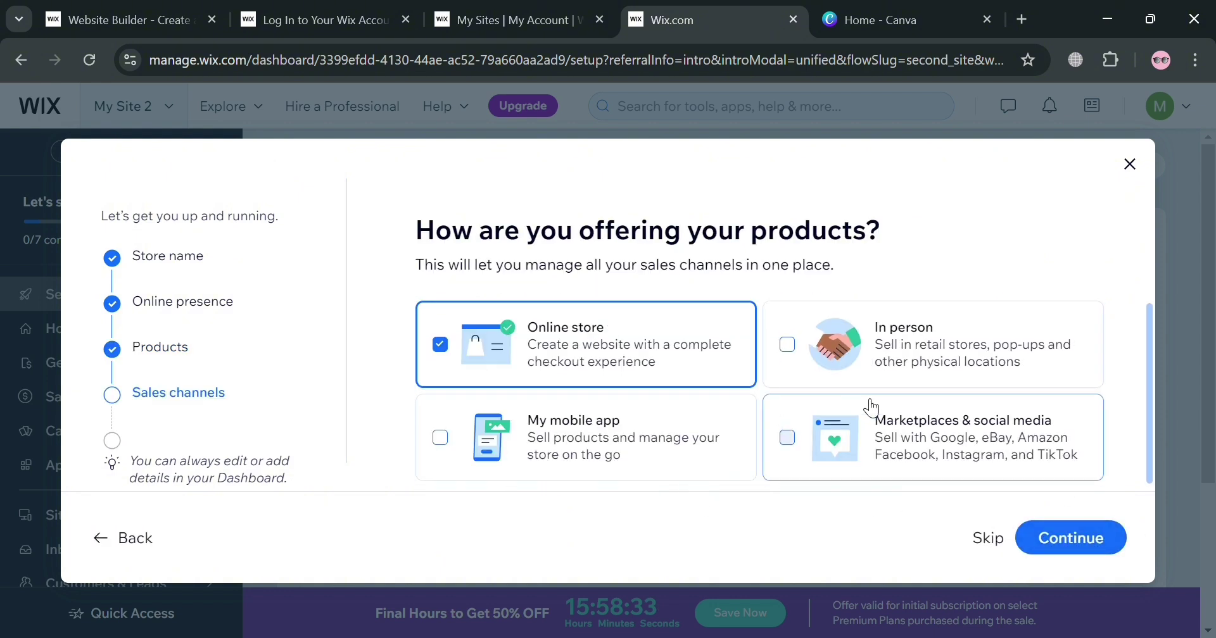
Step: Leave Marketplaces & social media unselected, finish setup and reach the dashboard
{"action": "left_click", "coordinate": [935, 462]}
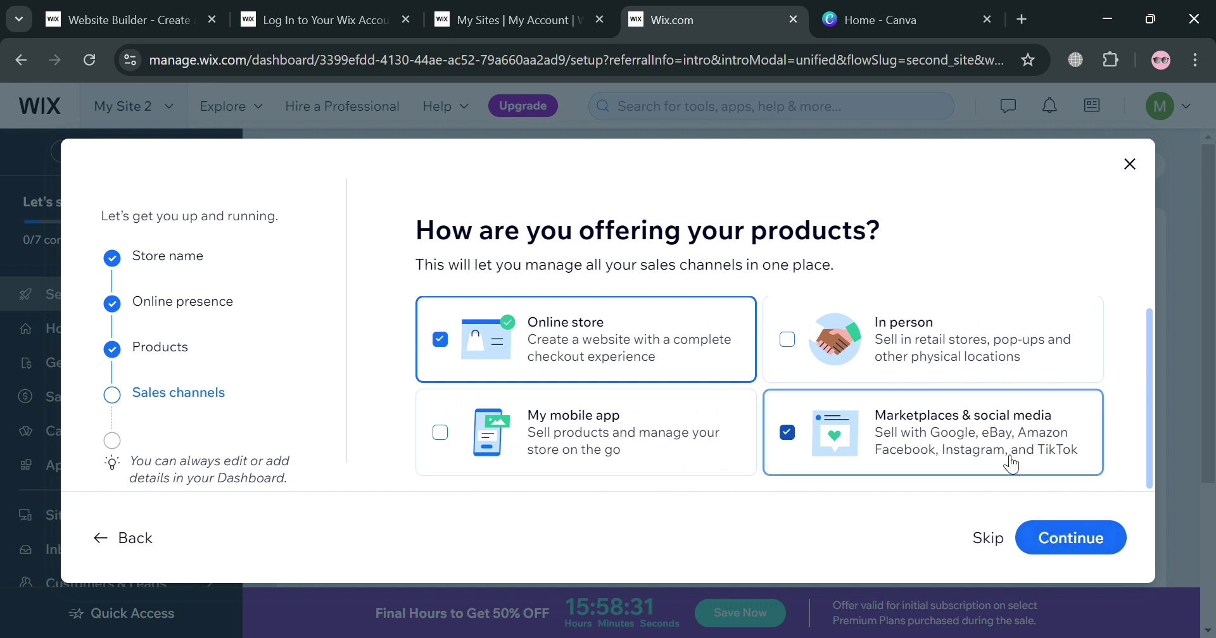
{"action": "left_click", "coordinate": [877, 472]}
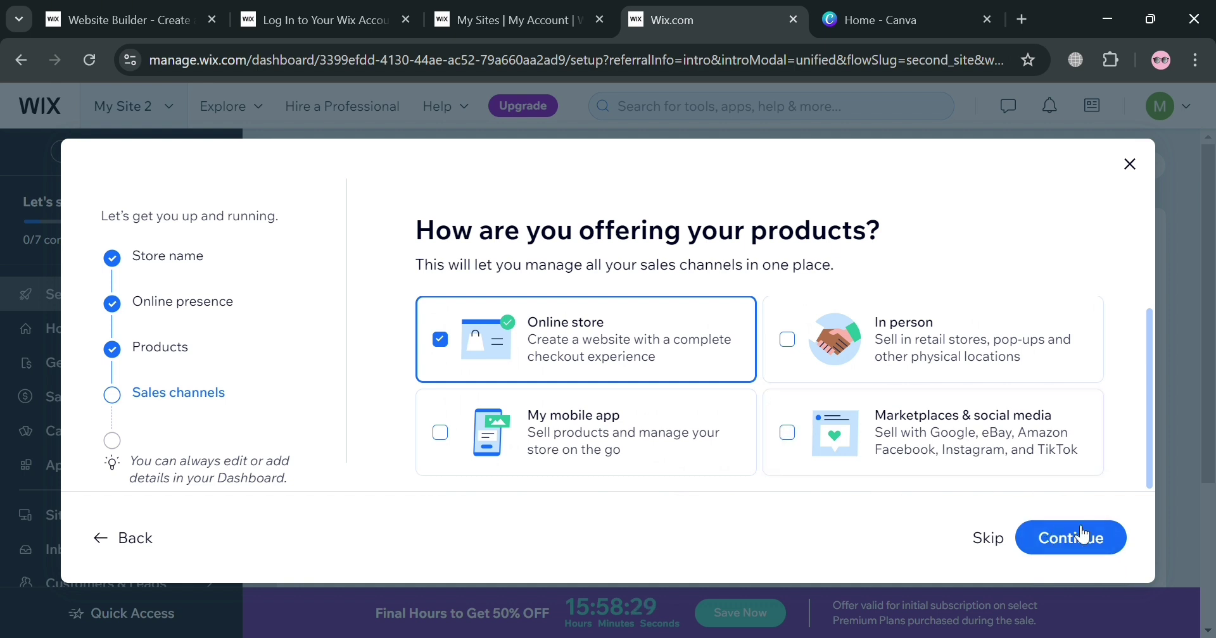
{"action": "left_click", "coordinate": [1112, 553]}
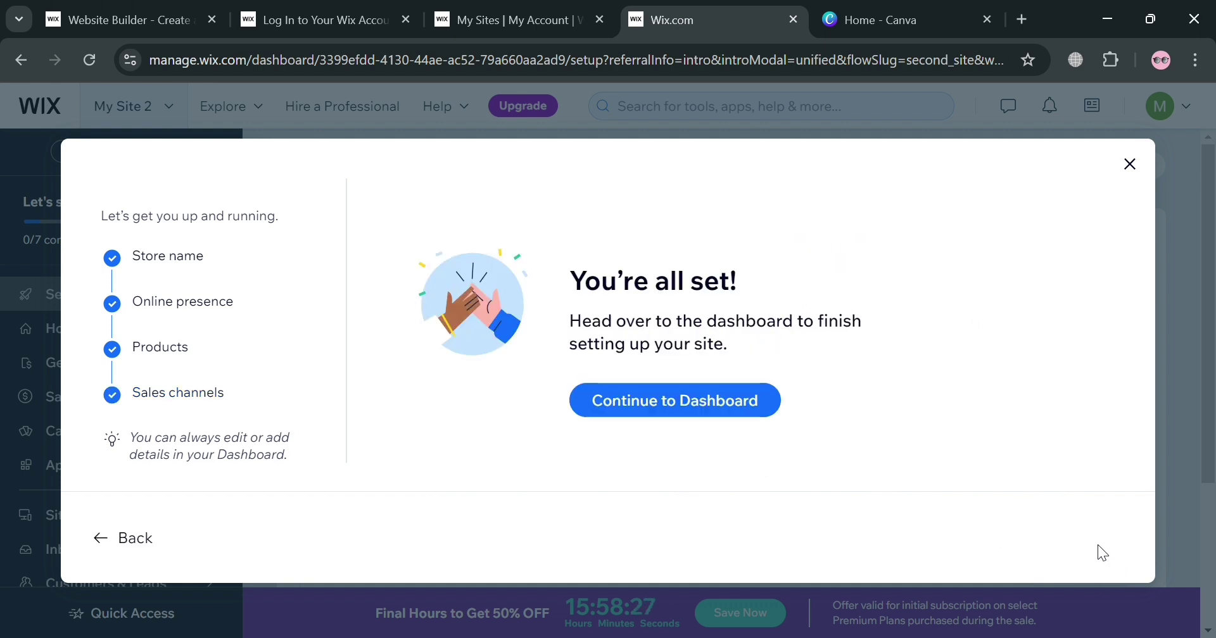
{"action": "left_click", "coordinate": [764, 403]}
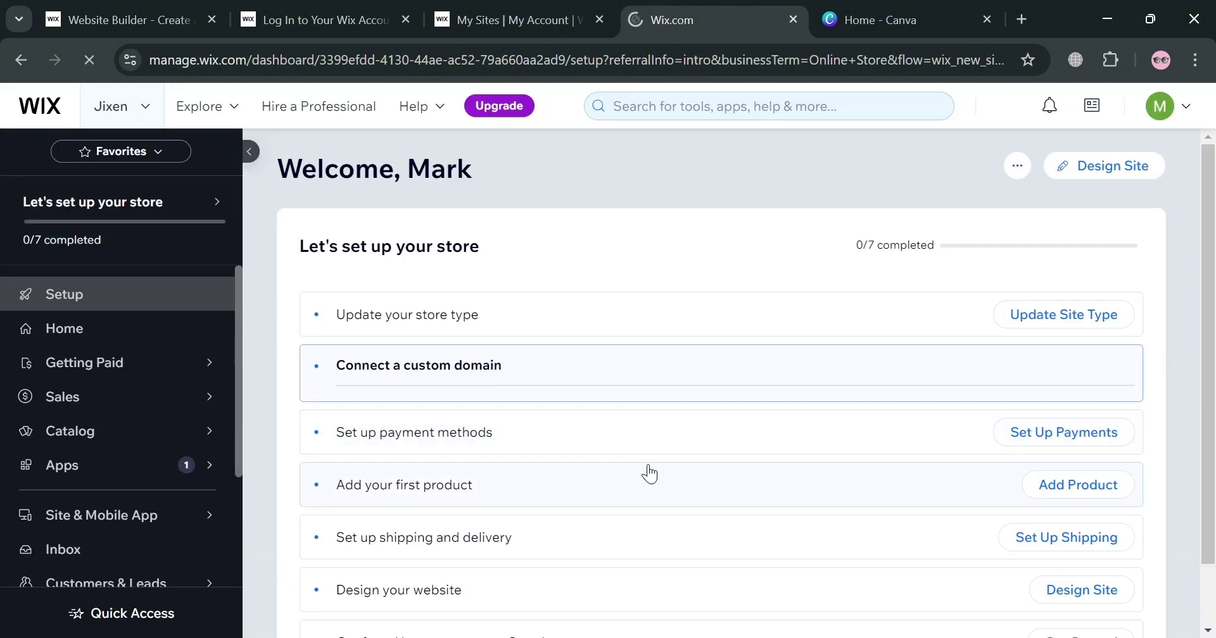
Step: Choose Design Site and opt to customise a ready-made template
{"action": "left_click", "coordinate": [1129, 175]}
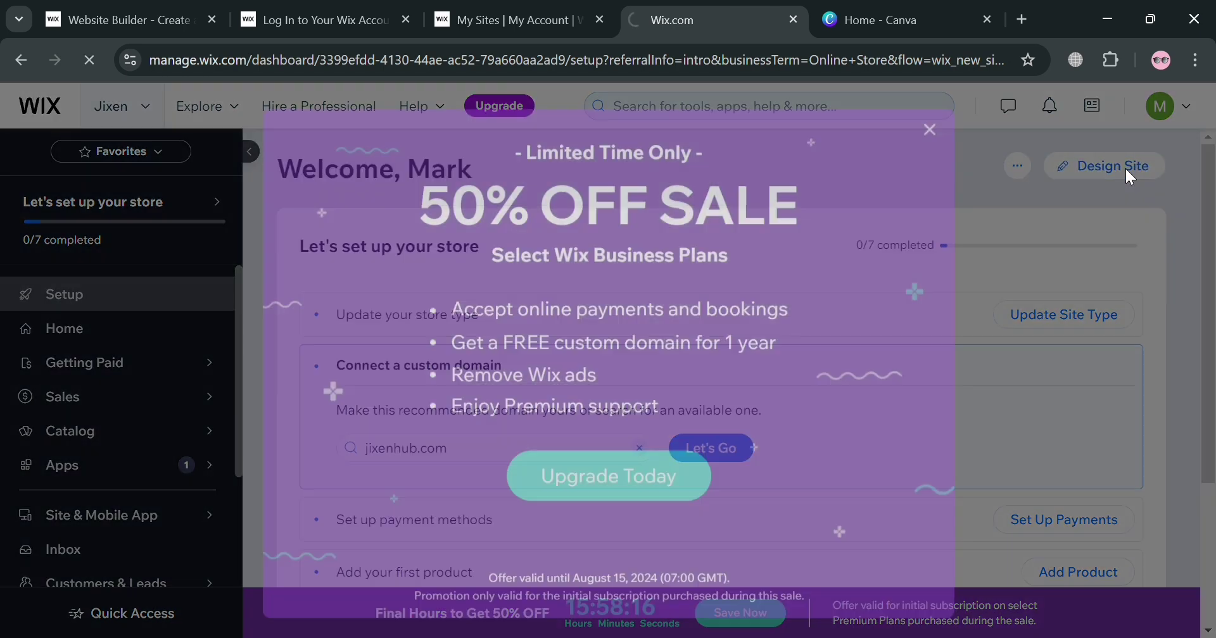
{"action": "scroll", "coordinate": [543, 475], "scroll_direction": "down", "scroll_amount": 2}
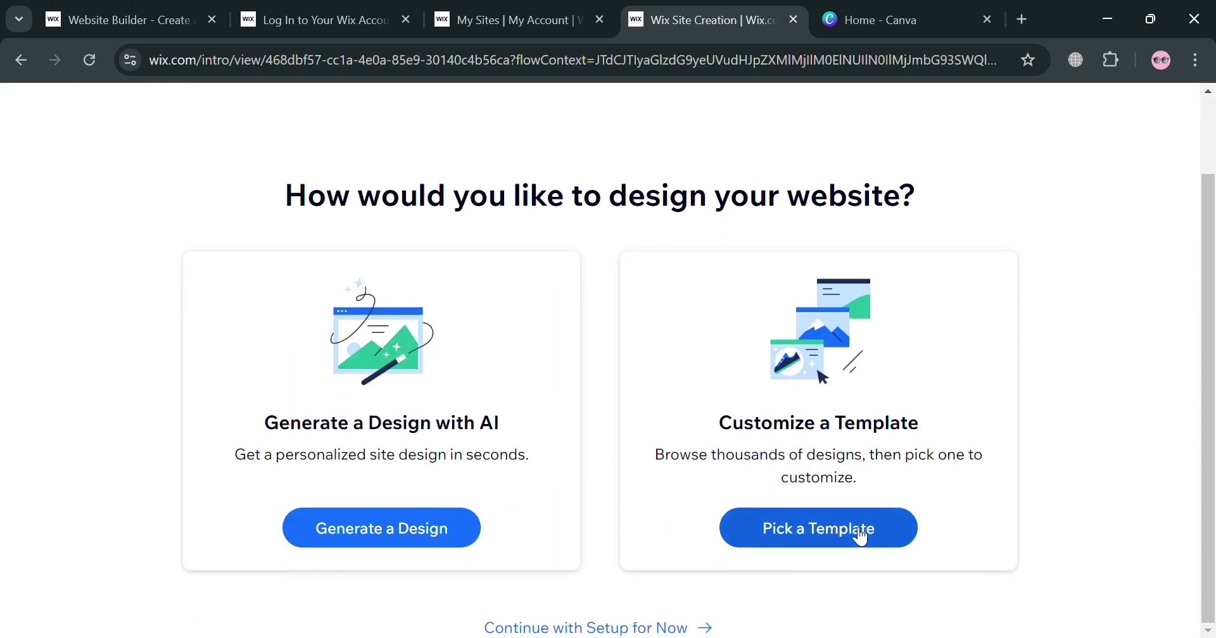
{"action": "left_click", "coordinate": [858, 537]}
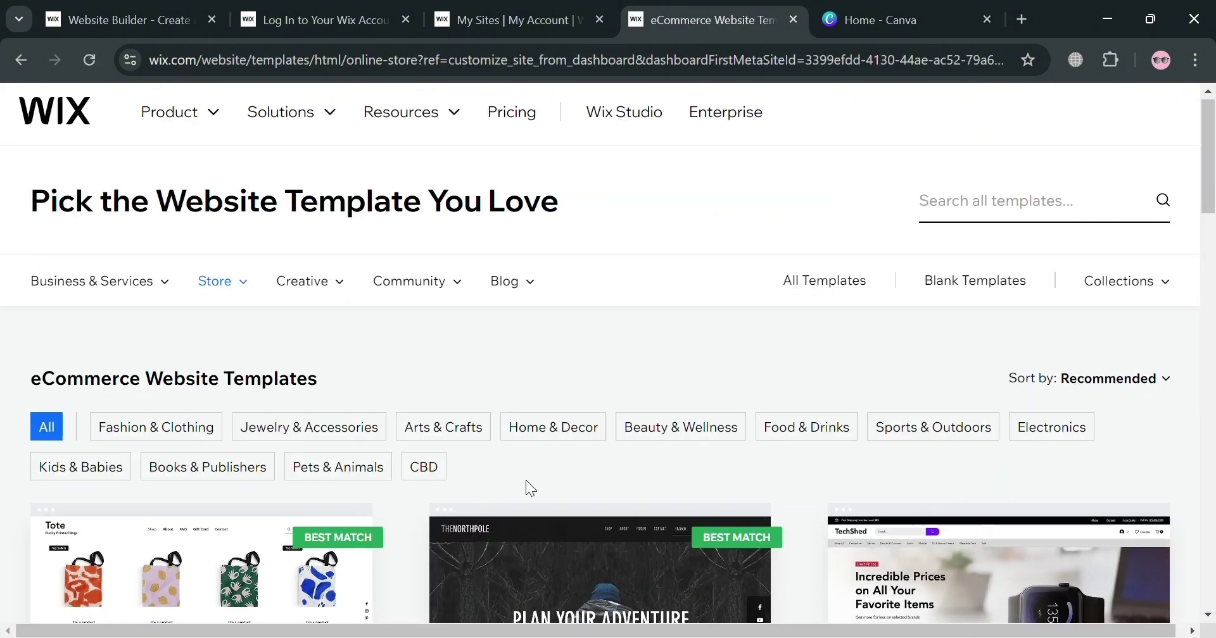
Step: Open the Electronics Store template in the Website Editor, then switch to Canva
{"action": "scroll", "coordinate": [525, 479], "scroll_direction": "down", "scroll_amount": 5}
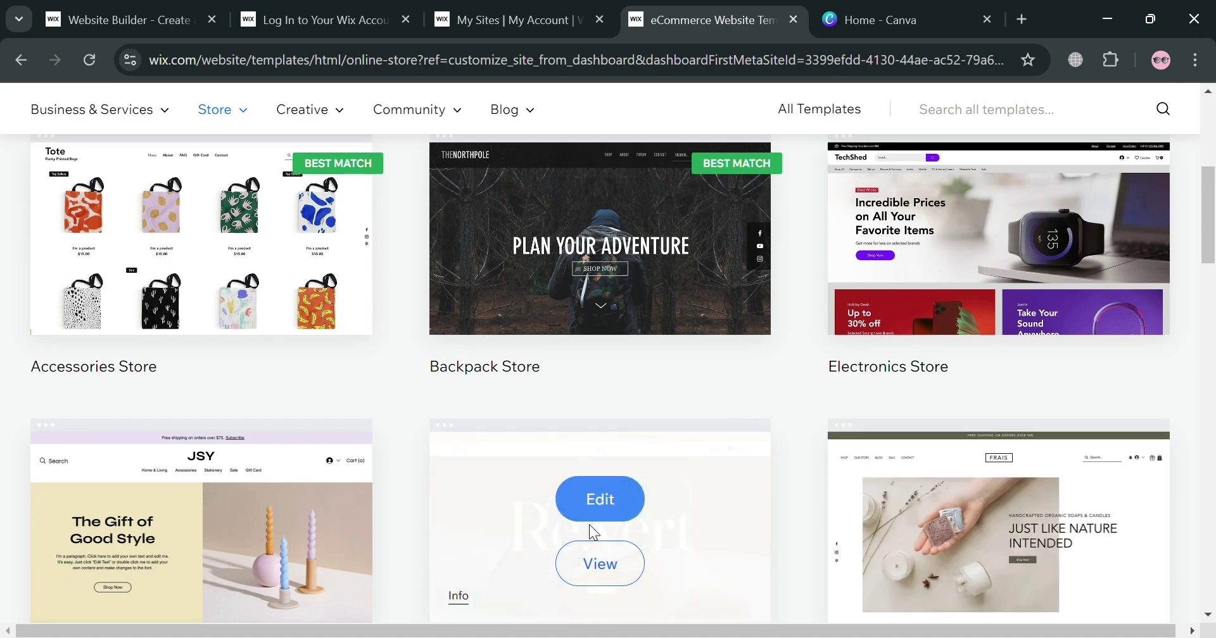
{"action": "scroll", "coordinate": [583, 539], "scroll_direction": "down", "scroll_amount": 3}
{"action": "scroll", "coordinate": [568, 538], "scroll_direction": "up", "scroll_amount": 5}
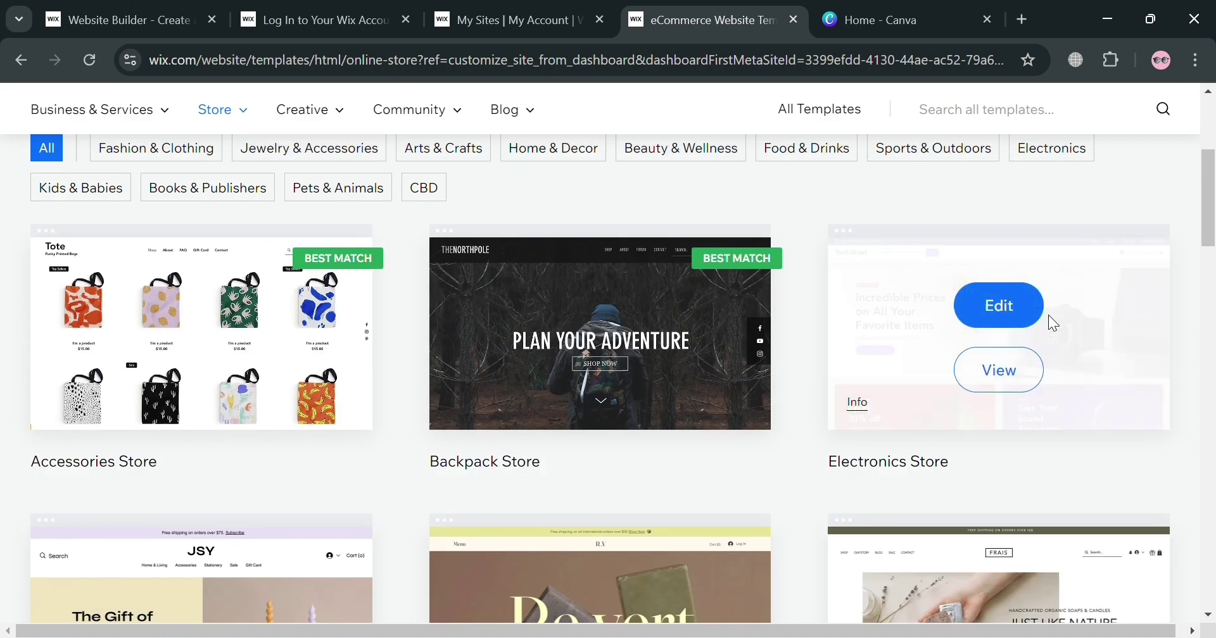
{"action": "left_click", "coordinate": [991, 317]}
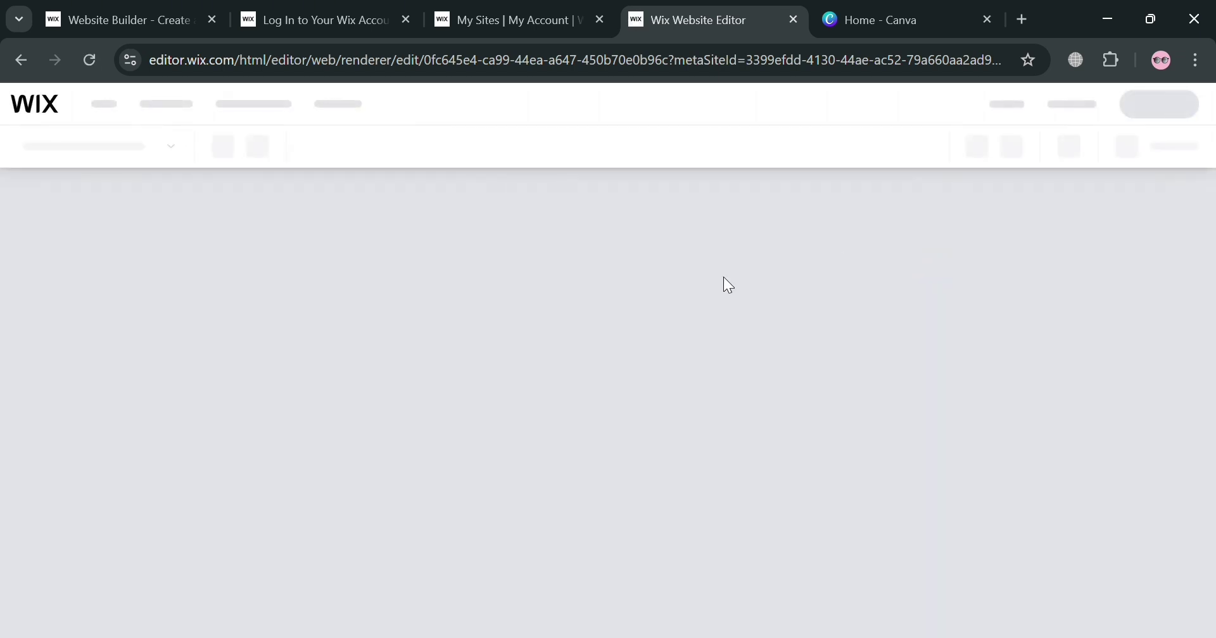
{"action": "left_click", "coordinate": [878, 8]}
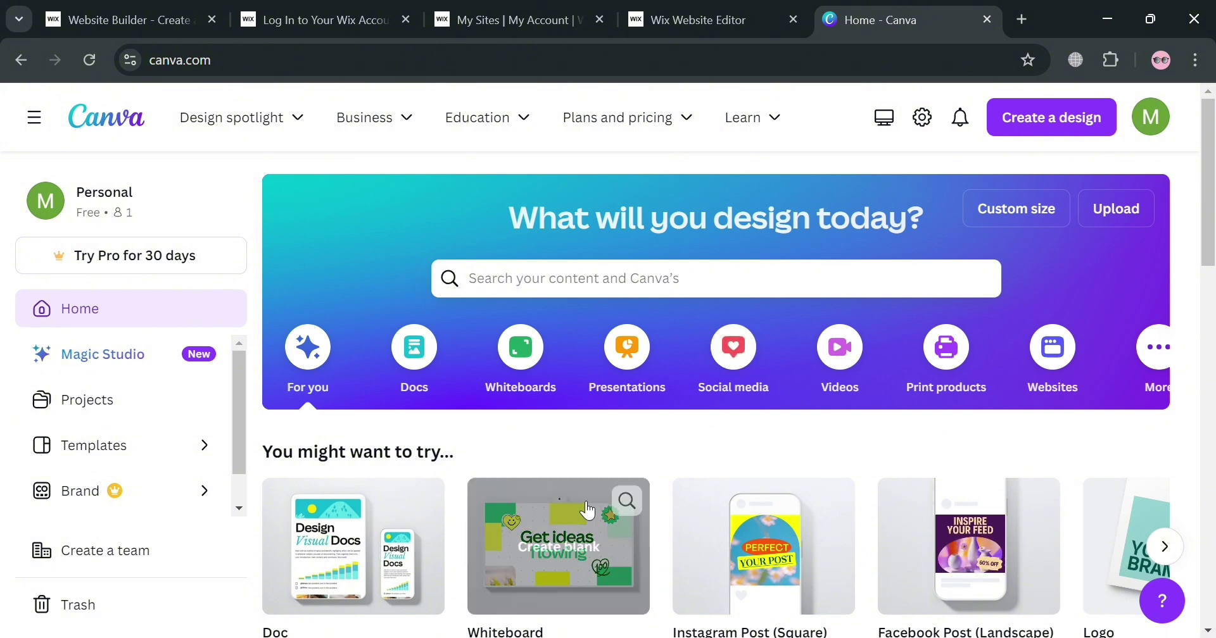
Step: Search Canva for 'Website header'
{"action": "scroll", "coordinate": [535, 504], "scroll_direction": "down", "scroll_amount": 2}
{"action": "scroll", "coordinate": [894, 375], "scroll_direction": "down", "scroll_amount": 3}
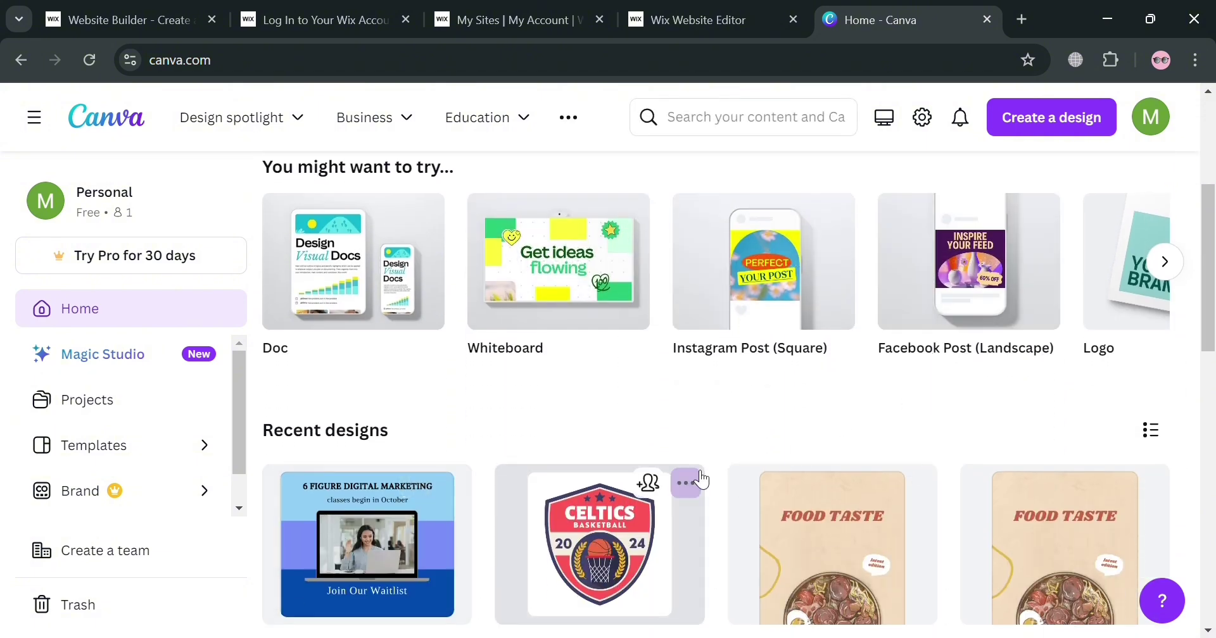
{"action": "scroll", "coordinate": [662, 335], "scroll_direction": "up", "scroll_amount": 5}
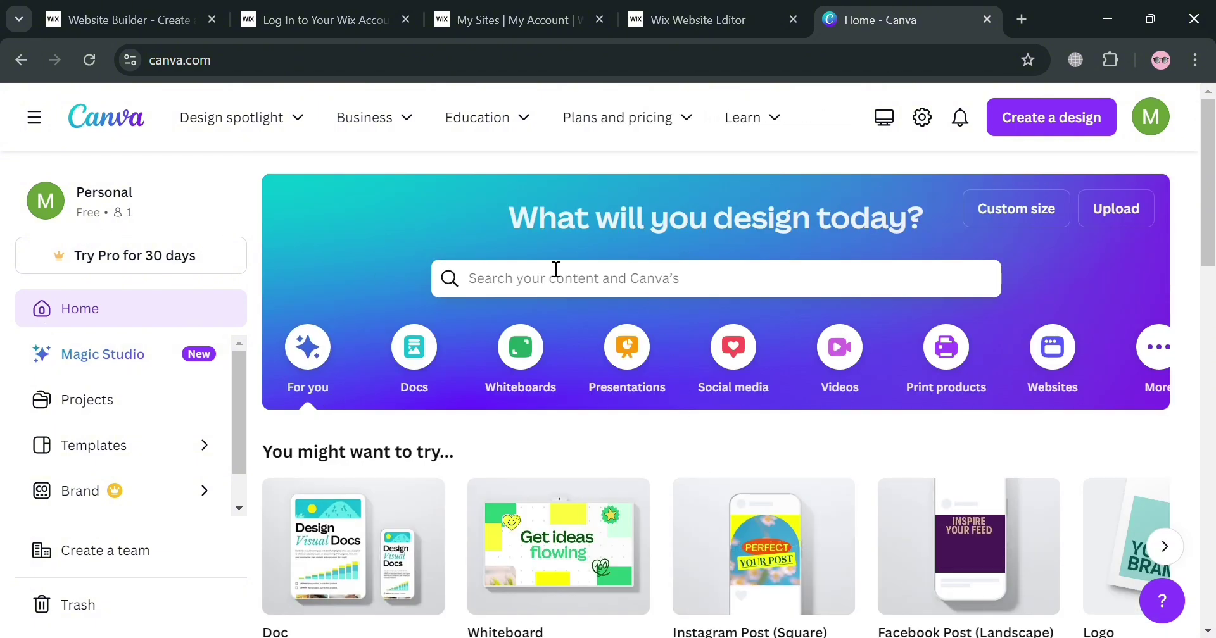
{"action": "left_click", "coordinate": [676, 282]}
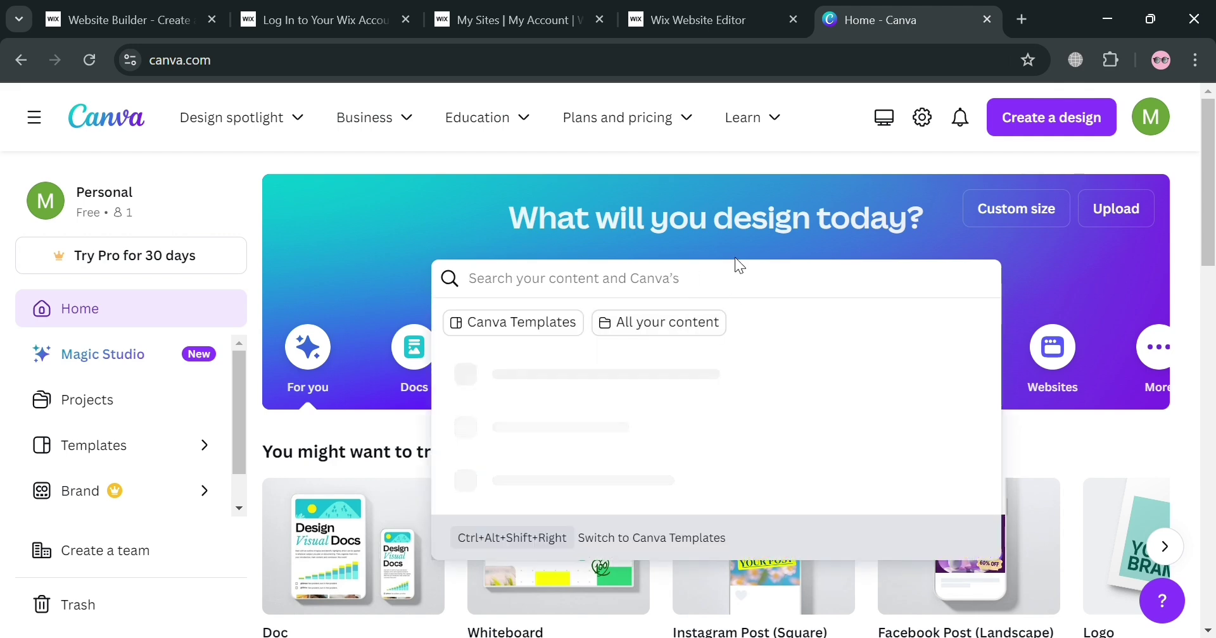
{"action": "type", "text": "Wen"}
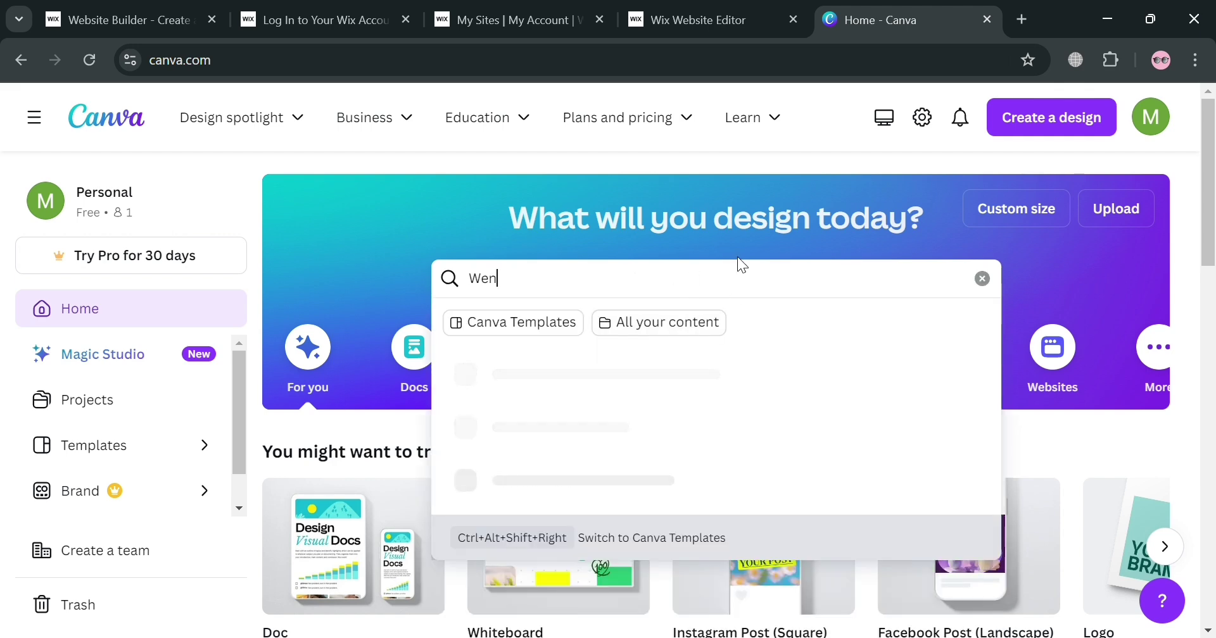
{"action": "key", "text": "BackSpace"}
{"action": "type", "text": "bsite"}
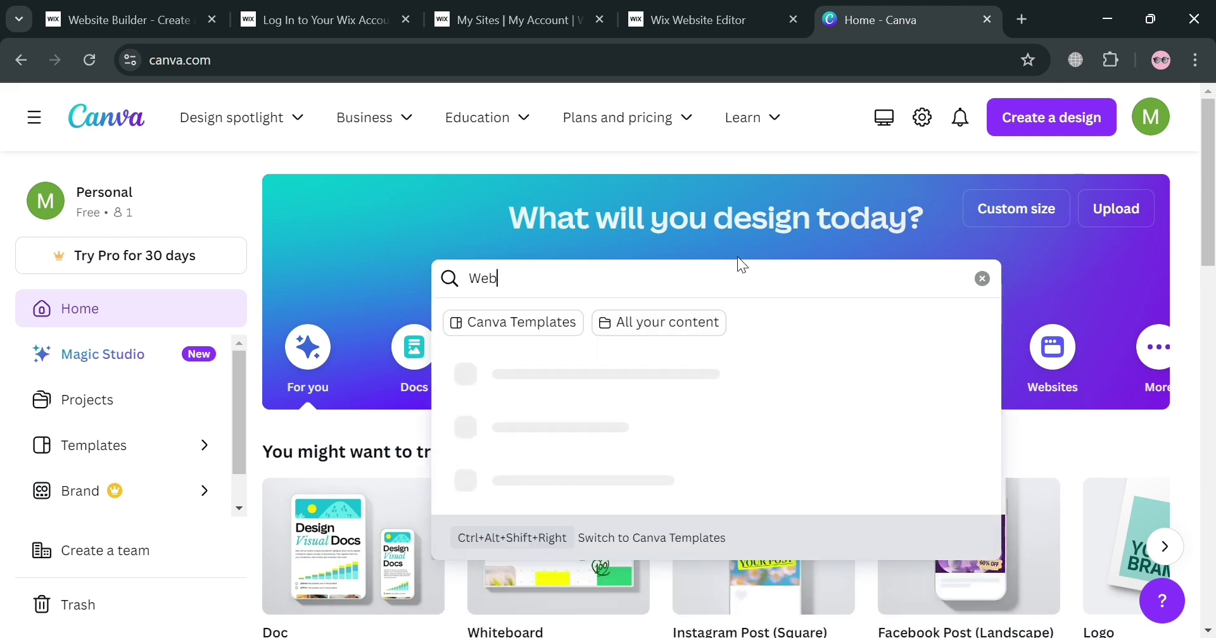
{"action": "type", "text": " header"}
{"action": "key", "text": "Return"}
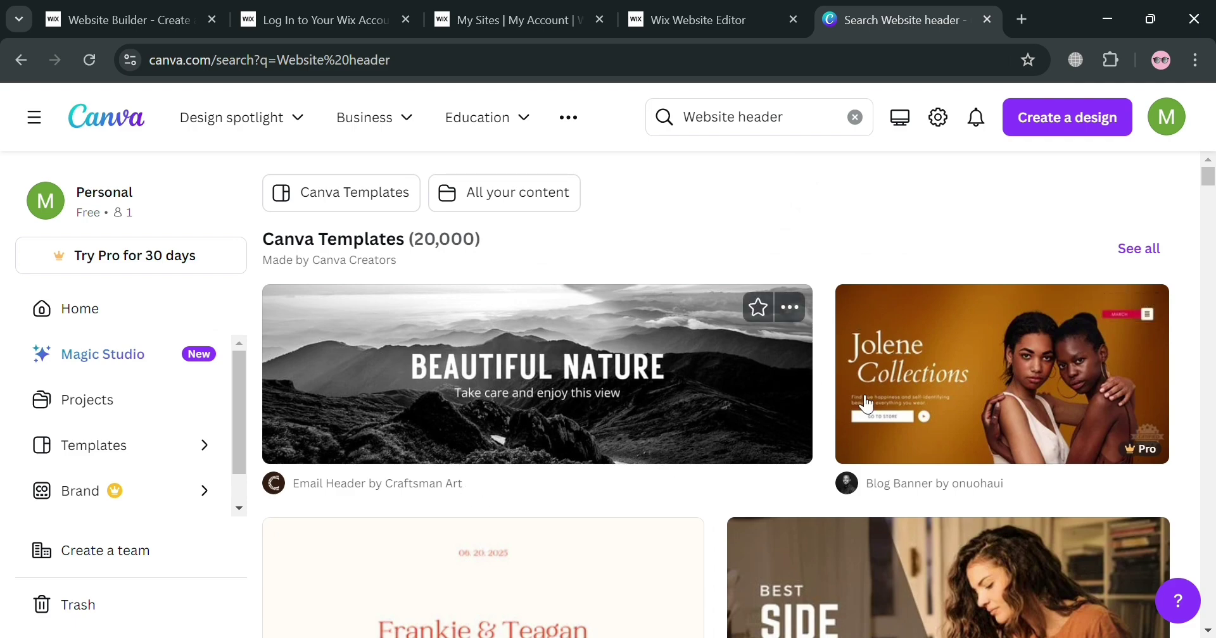
Step: Show all 20,000 Website header templates with See all
{"action": "scroll", "coordinate": [886, 431], "scroll_direction": "down", "scroll_amount": 5}
{"action": "scroll", "coordinate": [572, 442], "scroll_direction": "down", "scroll_amount": 5}
{"action": "scroll", "coordinate": [624, 508], "scroll_direction": "up", "scroll_amount": 10}
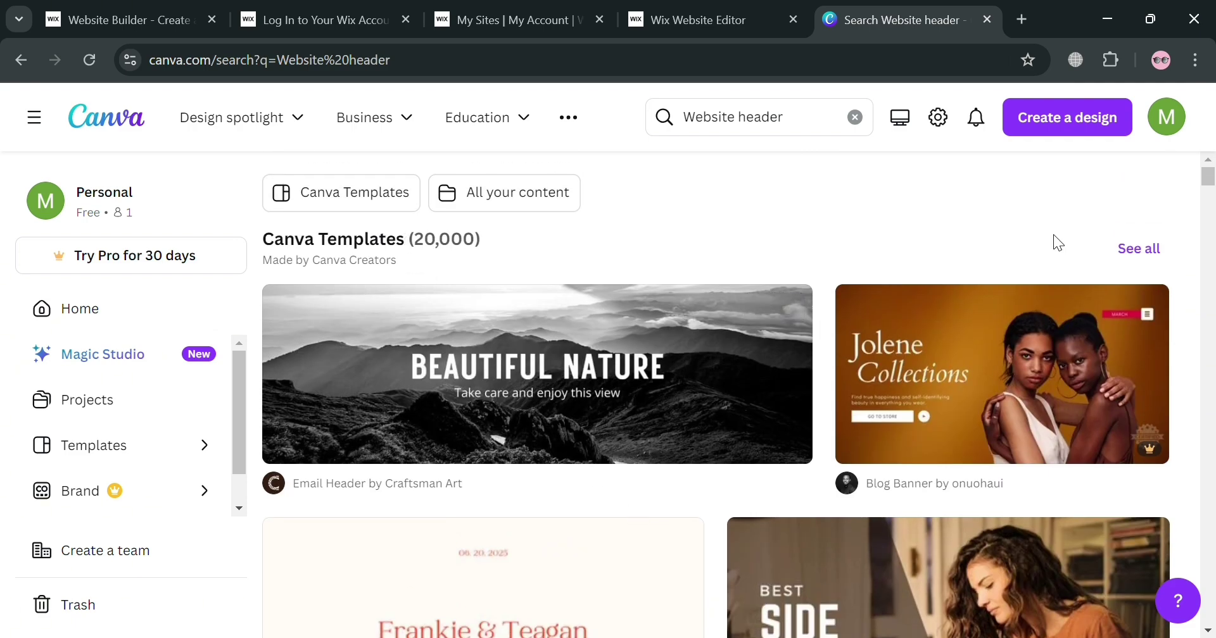
{"action": "left_click", "coordinate": [1149, 251]}
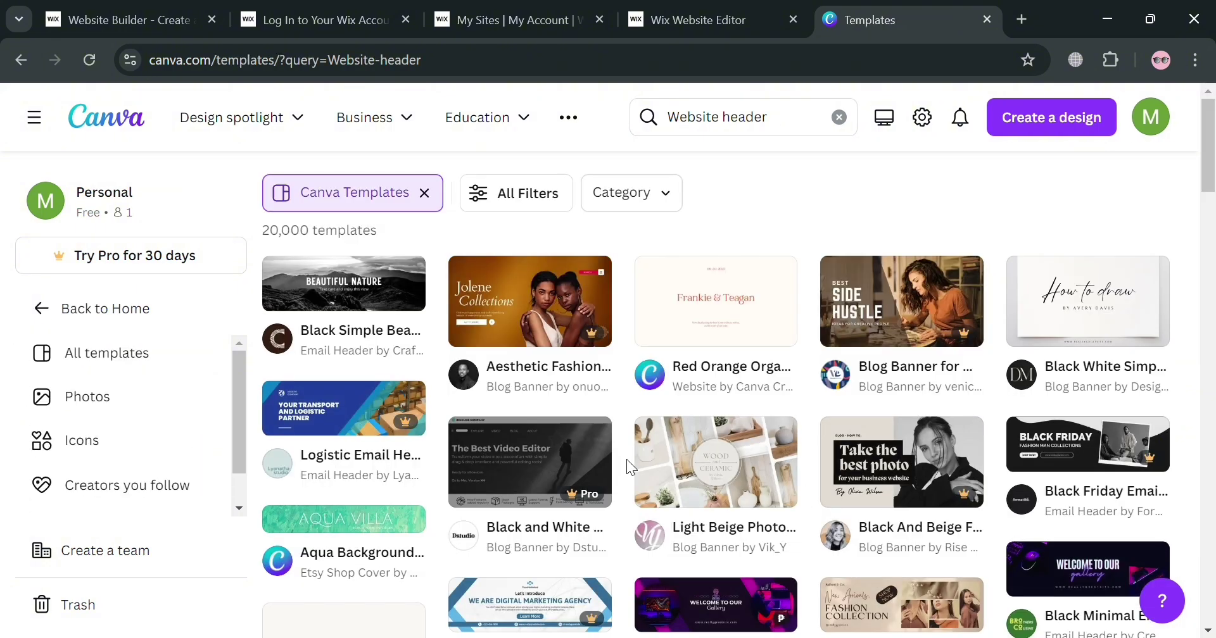
Step: Filter the headers to Free templates (10,000) and preview the Logistic Partner header
{"action": "scroll", "coordinate": [954, 438], "scroll_direction": "down", "scroll_amount": 1}
{"action": "scroll", "coordinate": [954, 438], "scroll_direction": "down", "scroll_amount": 5}
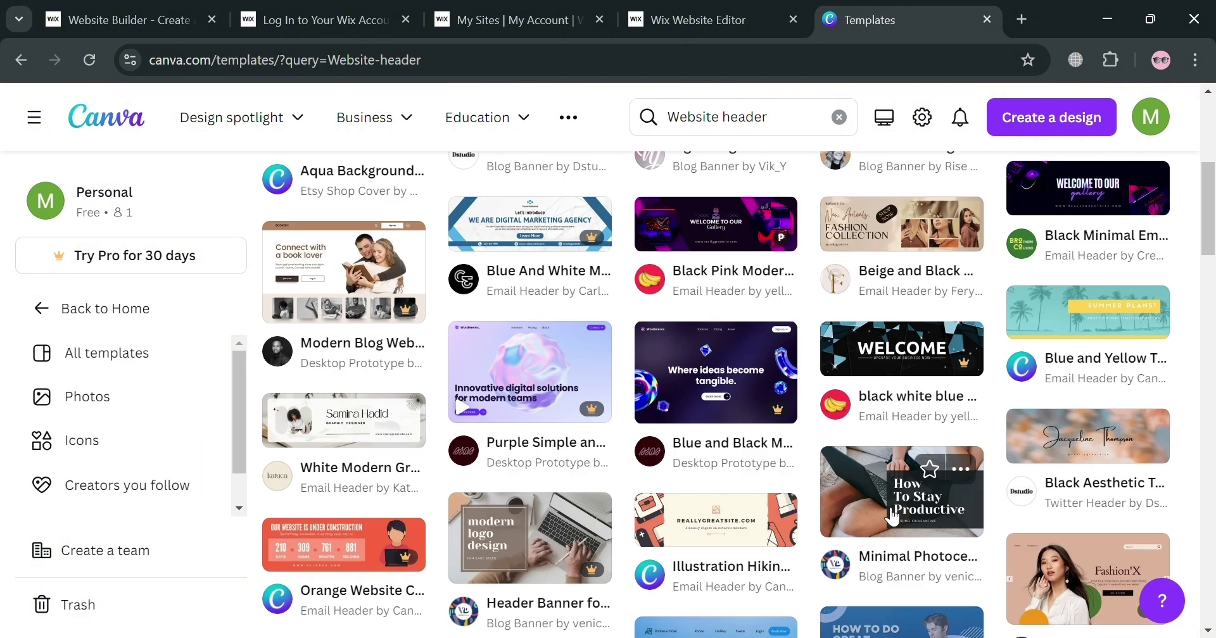
{"action": "scroll", "coordinate": [874, 519], "scroll_direction": "up", "scroll_amount": 6}
{"action": "left_click", "coordinate": [509, 202]}
{"action": "scroll", "coordinate": [68, 354], "scroll_direction": "down", "scroll_amount": 4}
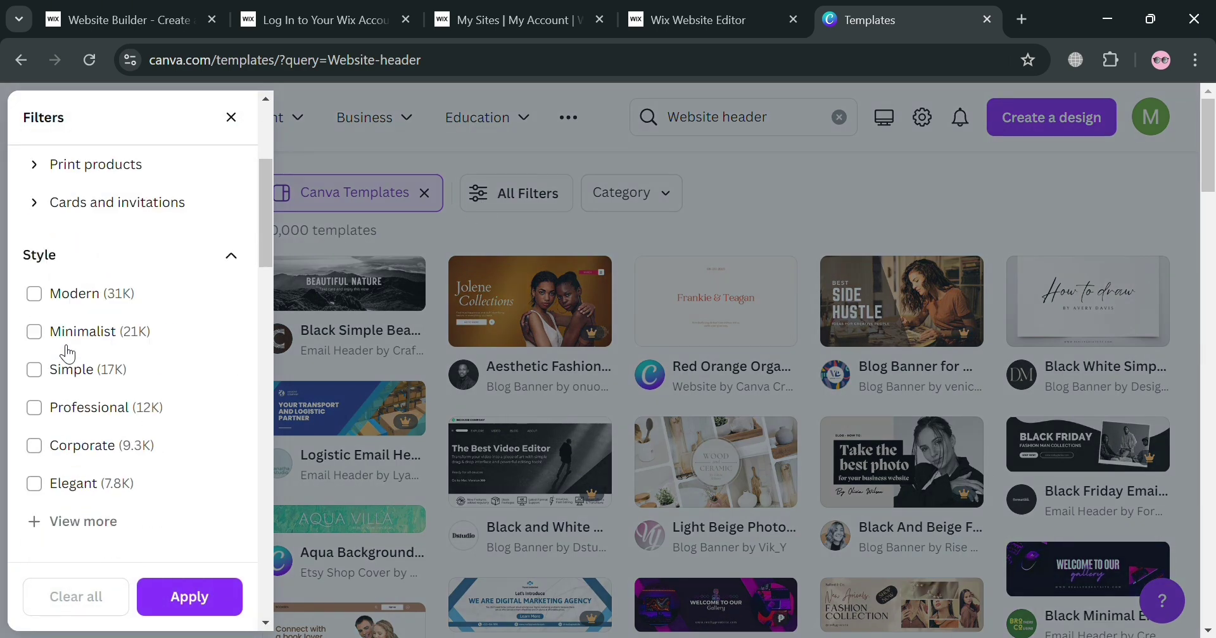
{"action": "scroll", "coordinate": [69, 354], "scroll_direction": "down", "scroll_amount": 15}
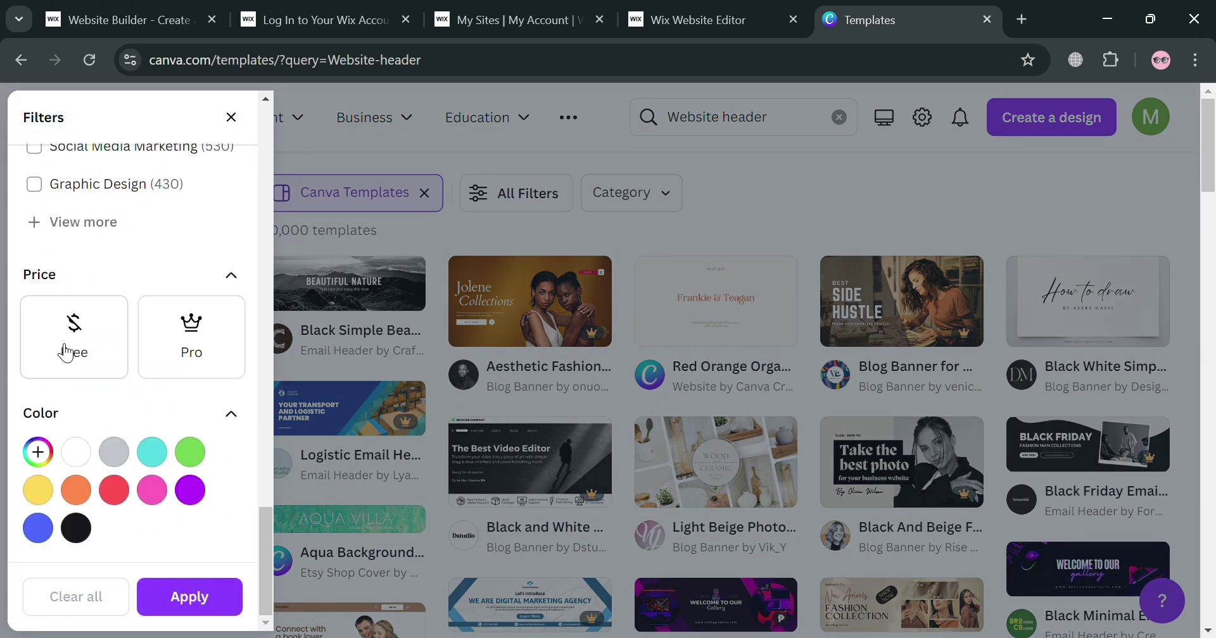
{"action": "left_click", "coordinate": [73, 346]}
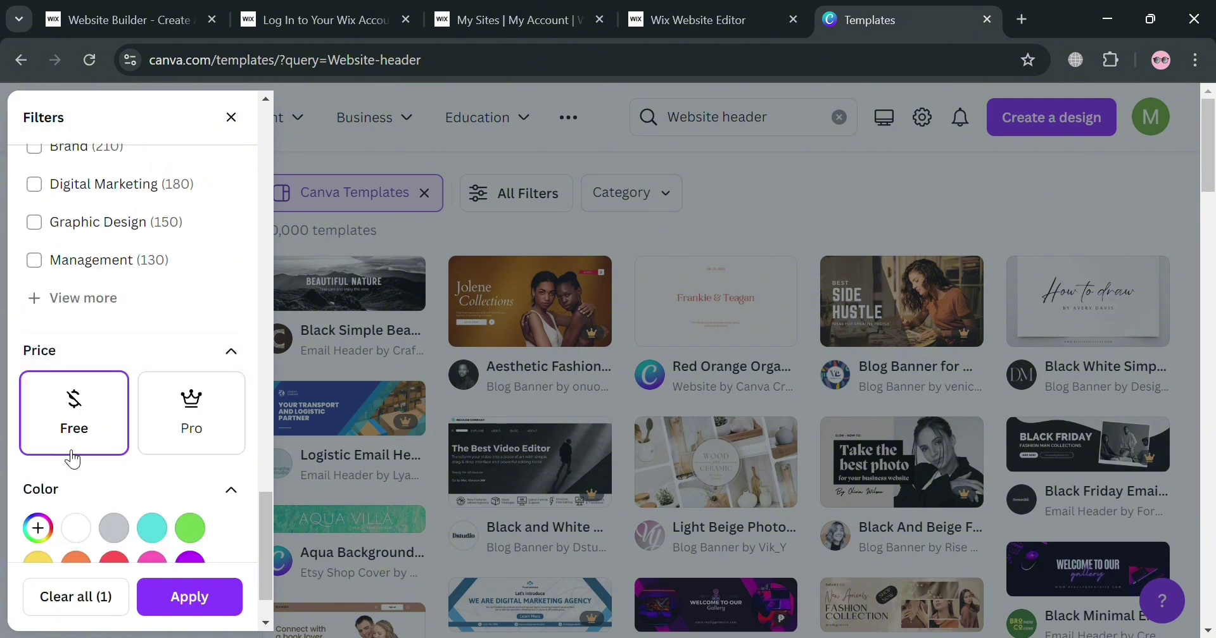
{"action": "left_click", "coordinate": [189, 597]}
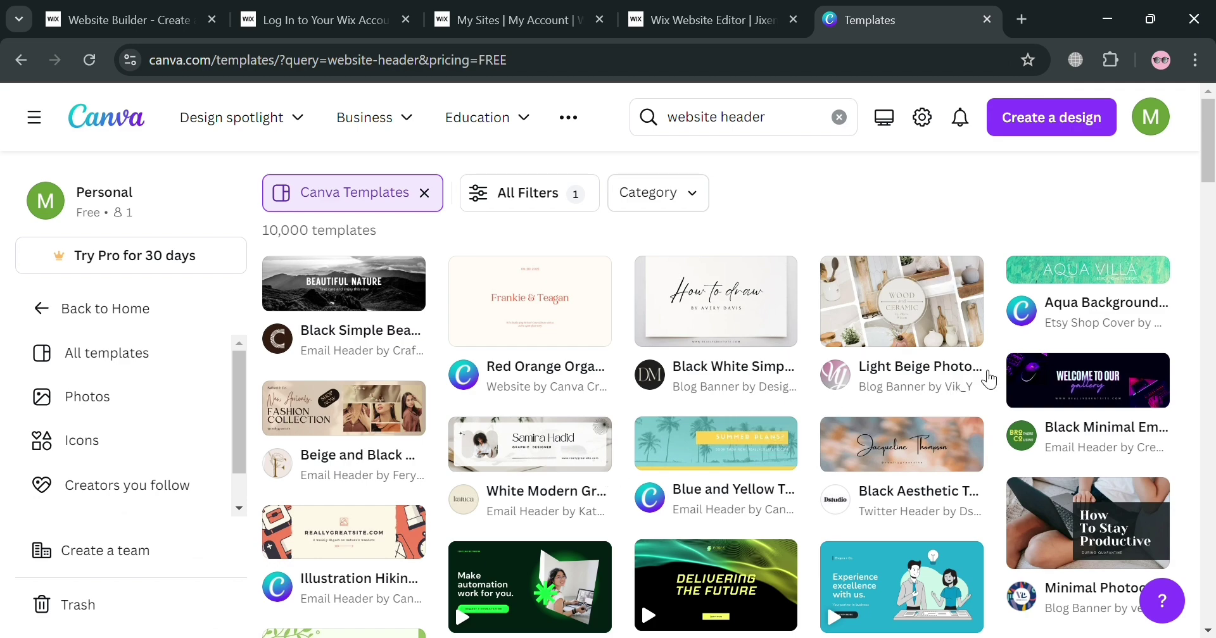
{"action": "scroll", "coordinate": [733, 566], "scroll_direction": "down", "scroll_amount": 6}
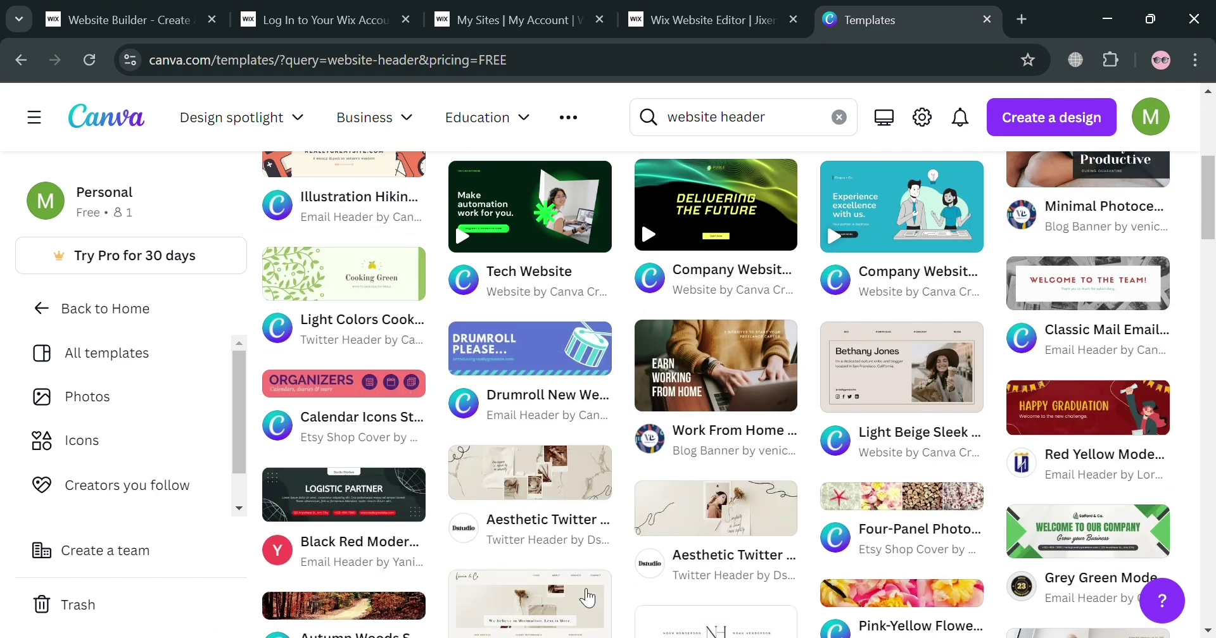
{"action": "left_click", "coordinate": [315, 500]}
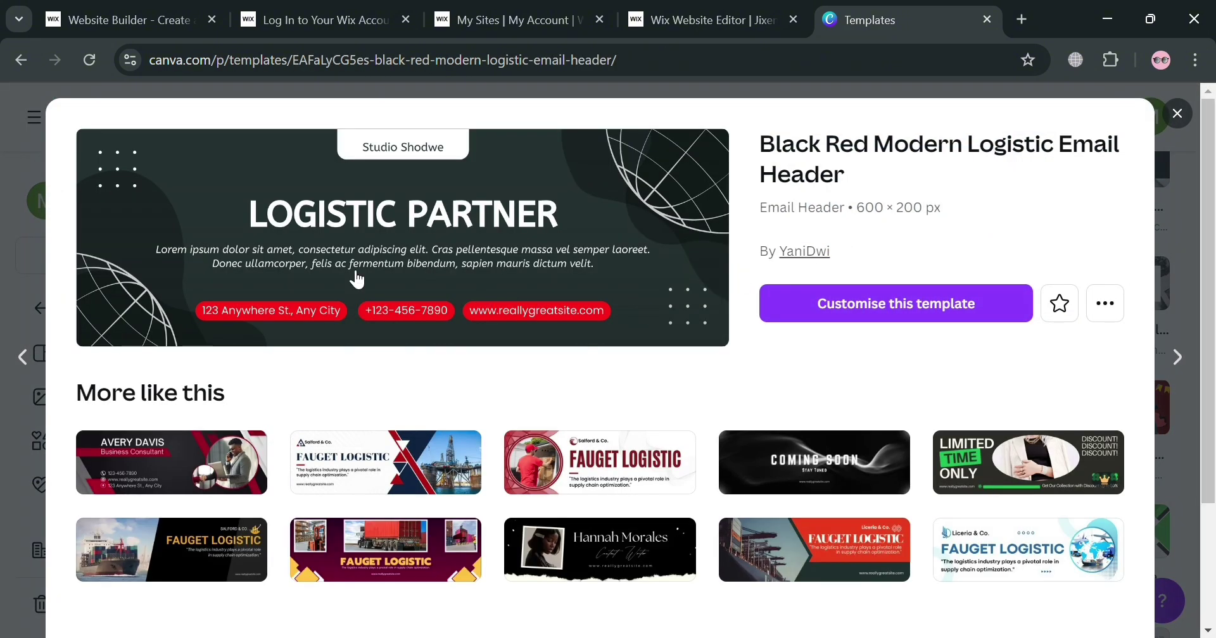
Step: Customise the Black Red Modern Logistic Email Header as an editable design
{"action": "left_click", "coordinate": [947, 306]}
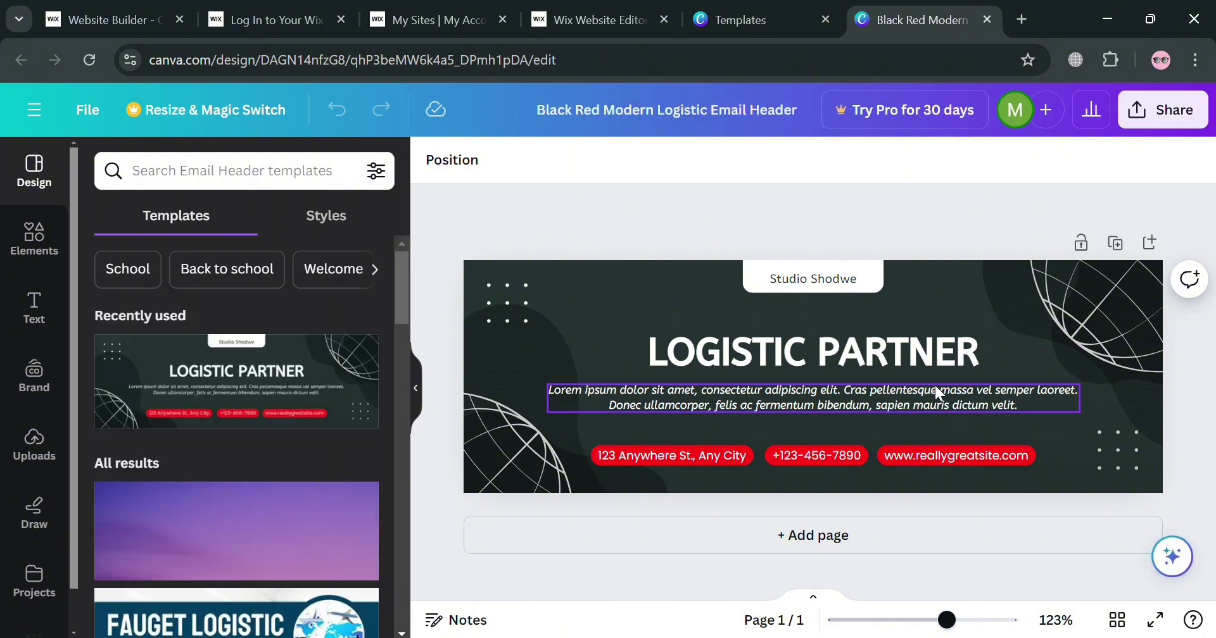
Step: Inspect the header's background, labels, paragraph and pills, trying an edit on the website address
{"action": "left_click", "coordinate": [633, 266]}
{"action": "left_click", "coordinate": [806, 285]}
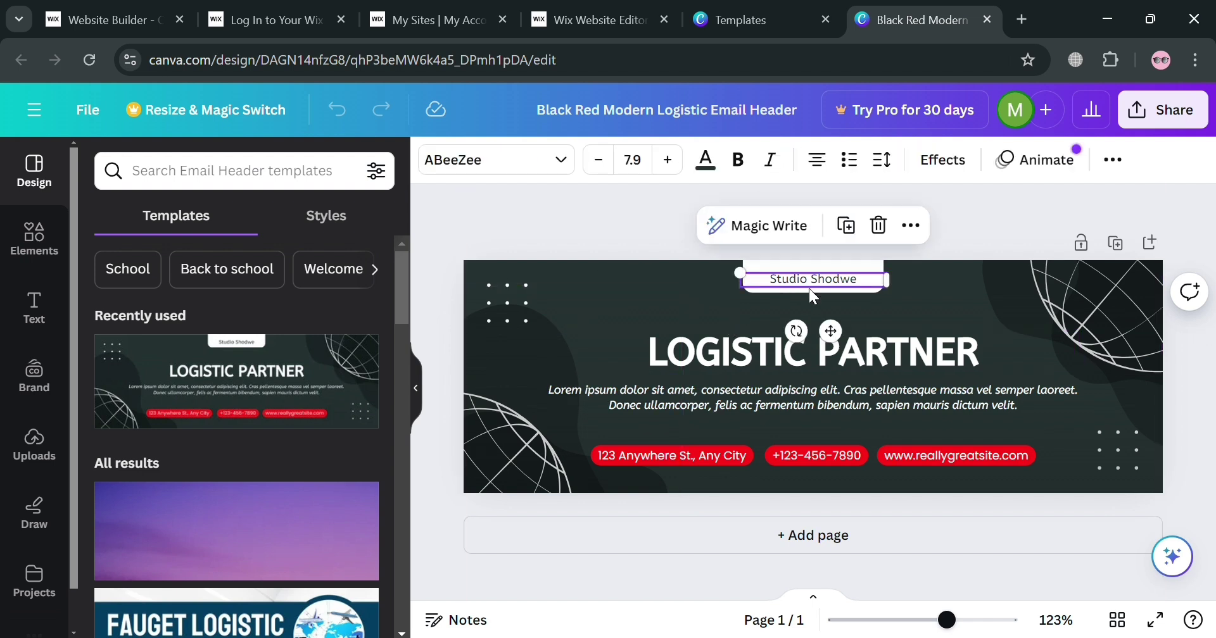
{"action": "left_click", "coordinate": [891, 349]}
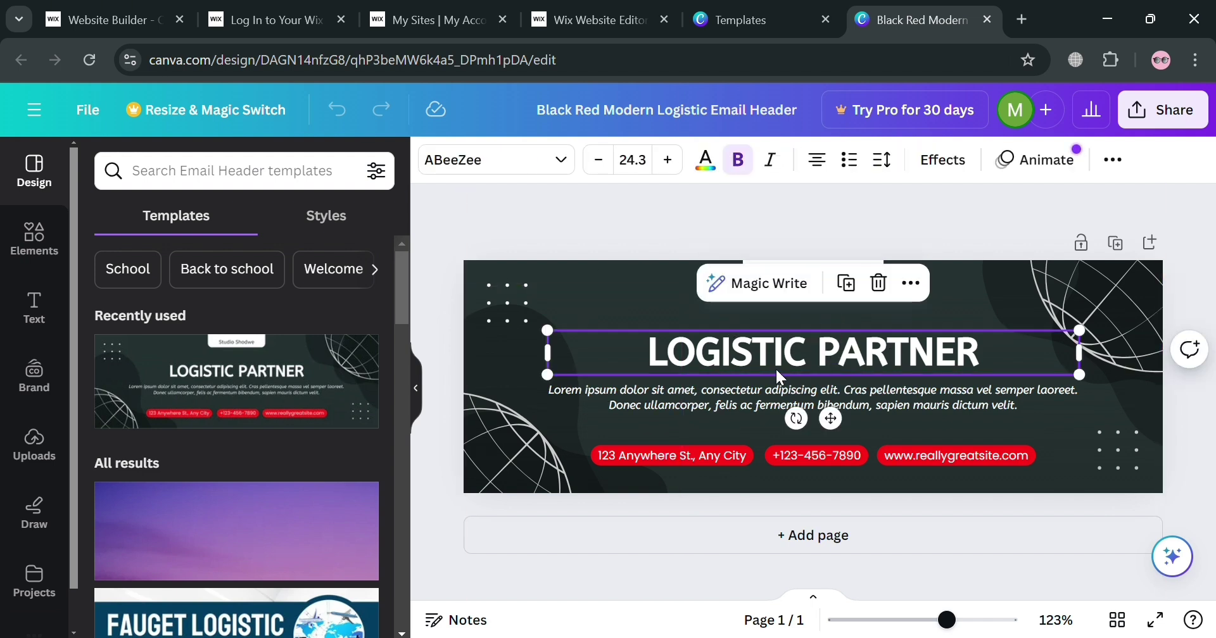
{"action": "double_click", "coordinate": [690, 404]}
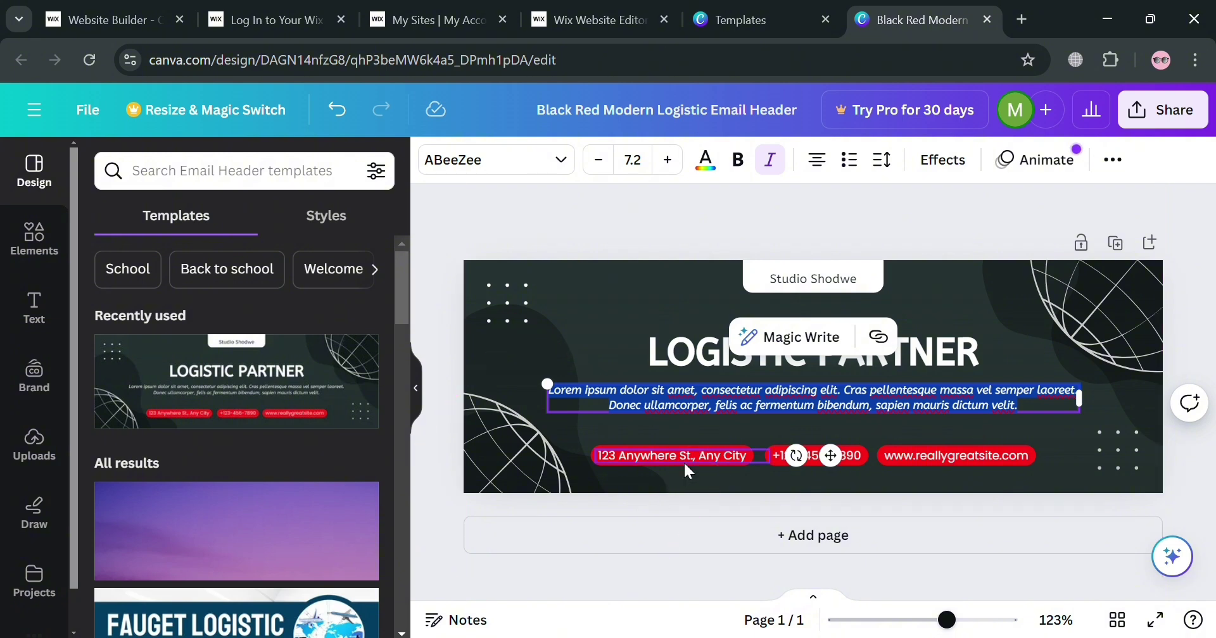
{"action": "left_click", "coordinate": [855, 459]}
{"action": "left_click", "coordinate": [980, 454]}
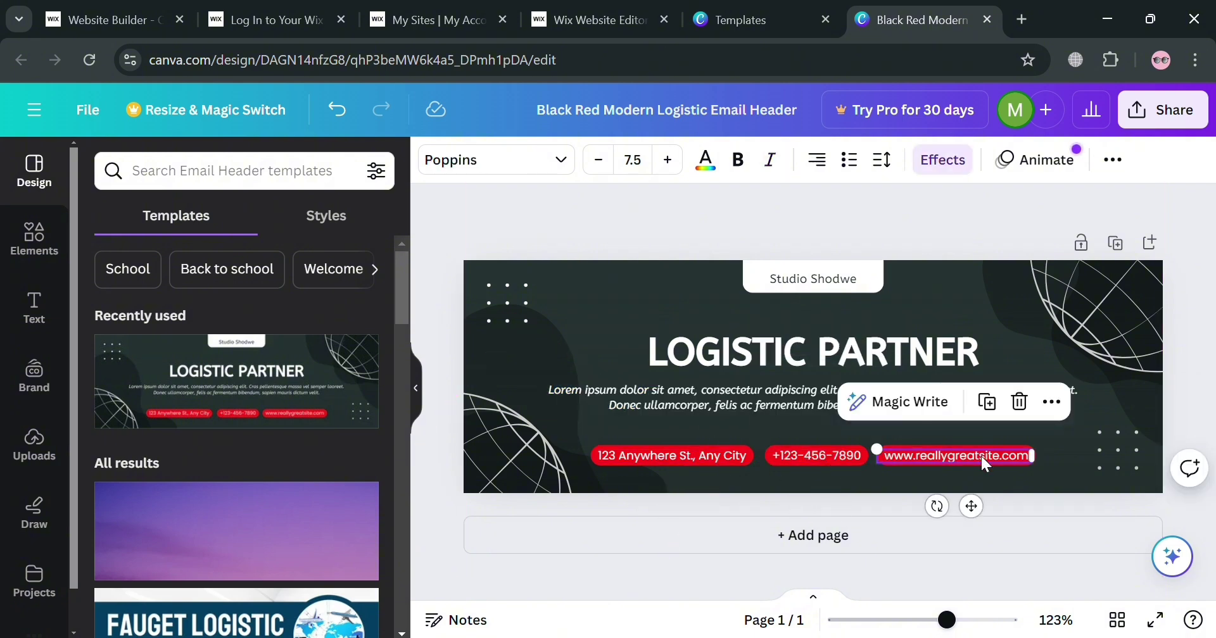
{"action": "left_click", "coordinate": [980, 454]}
{"action": "type", "text": "mywebsite"}
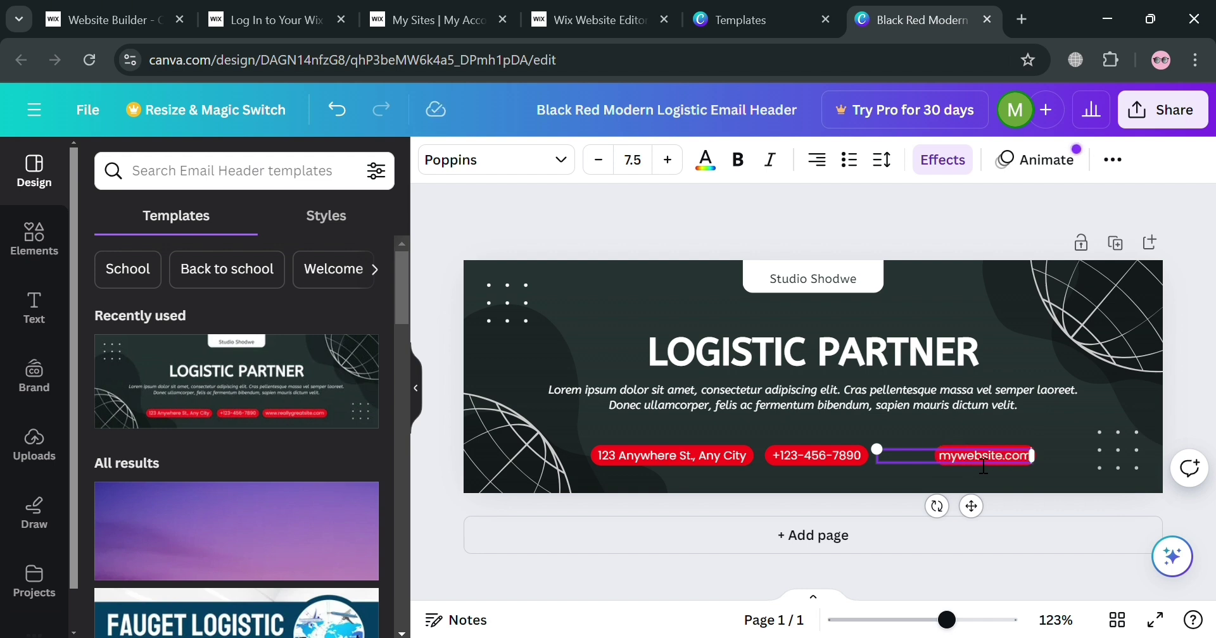
{"action": "key", "text": "Return"}
{"action": "key", "text": "BackSpace"}
Step: Nudge the mywebsite.com pill slightly to the left
{"action": "left_click", "coordinate": [1078, 419]}
{"action": "mouse_move", "coordinate": [978, 462]}
{"action": "left_mouse_down"}
{"action": "mouse_move", "coordinate": [992, 464]}
{"action": "mouse_move", "coordinate": [963, 465]}
{"action": "left_mouse_up"}
{"action": "left_click", "coordinate": [1039, 484]}
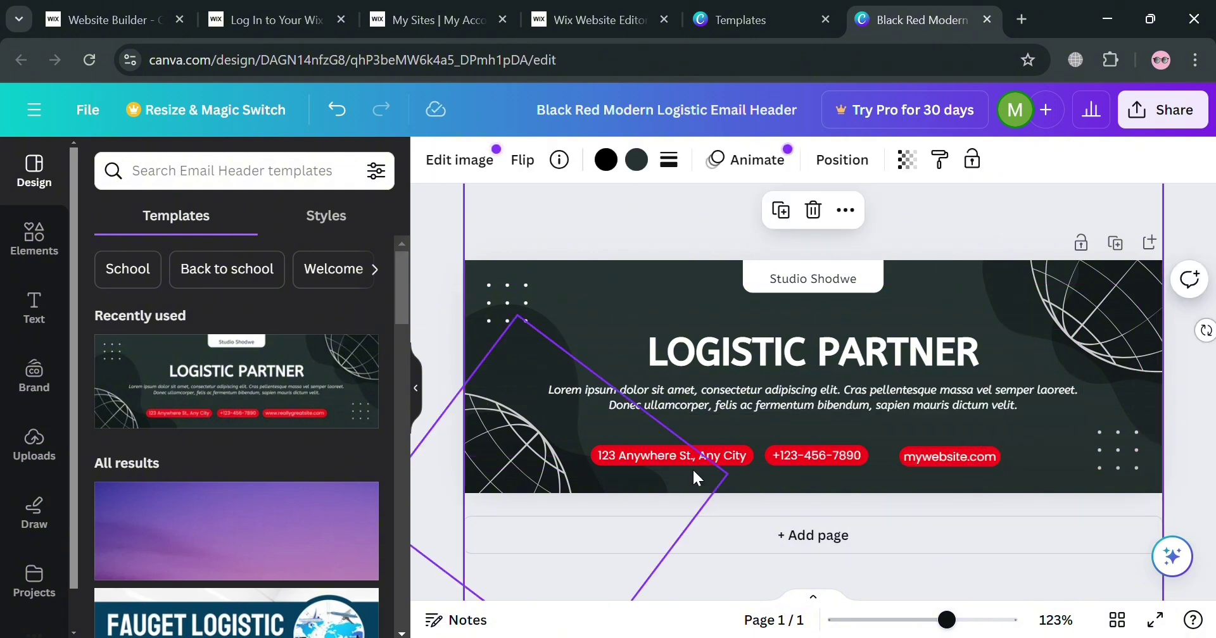
Step: Recheck the LOGISTIC PARTNER heading and paragraph, then open the Share panel
{"action": "left_click", "coordinate": [861, 355]}
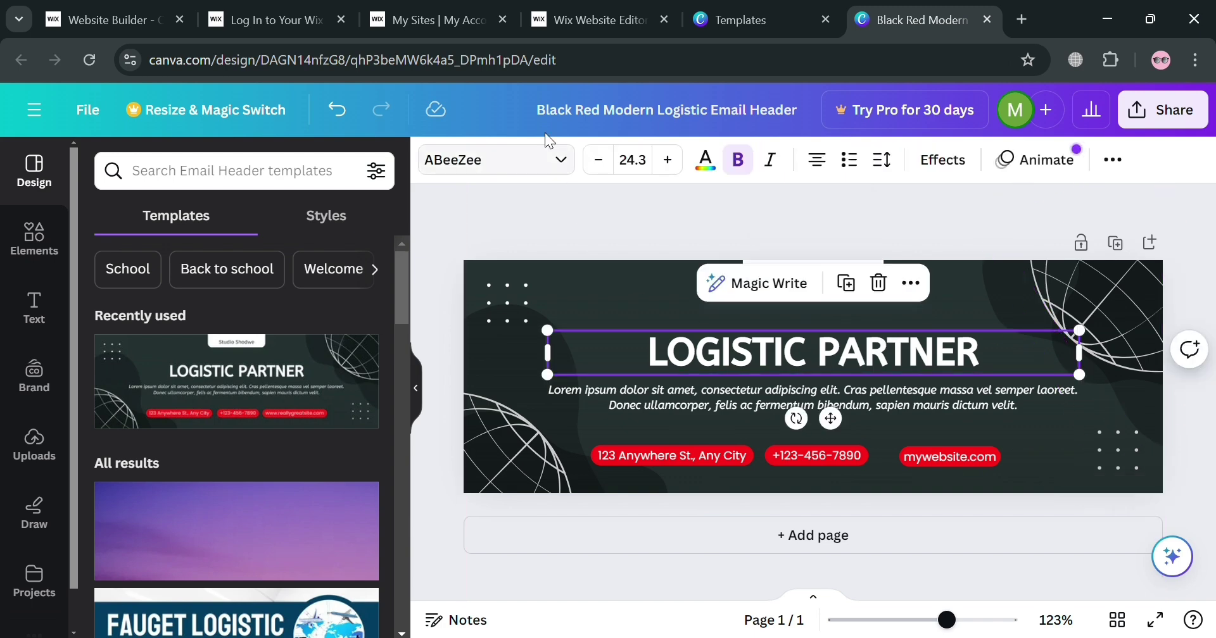
{"action": "left_click", "coordinate": [34, 237]}
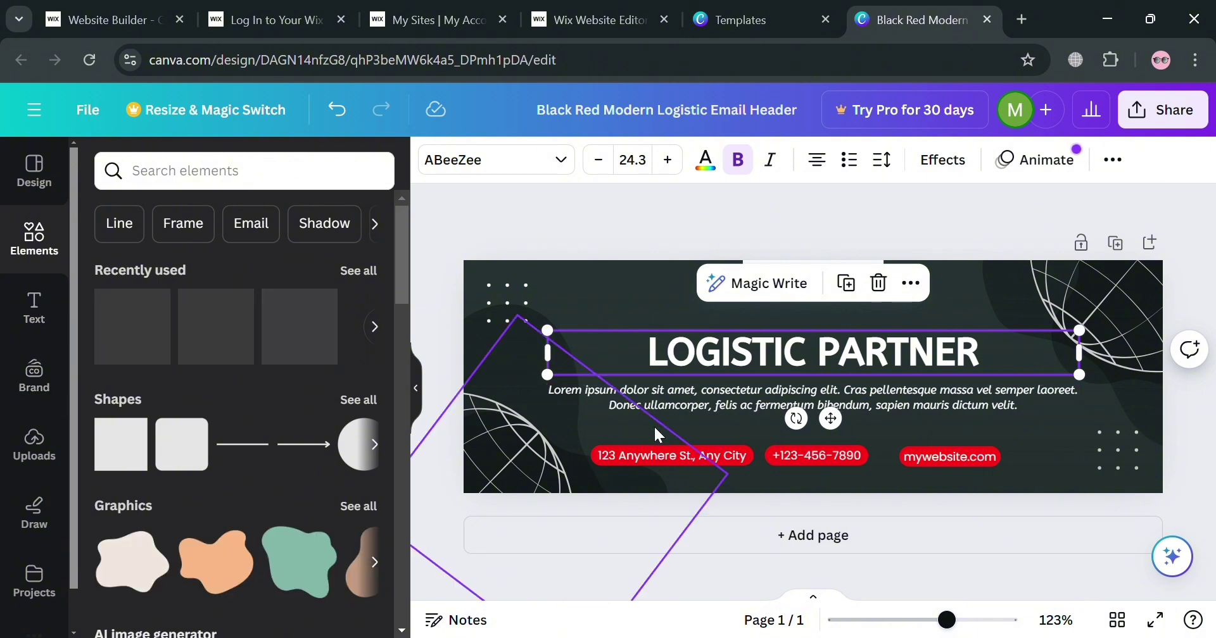
{"action": "double_click", "coordinate": [656, 388]}
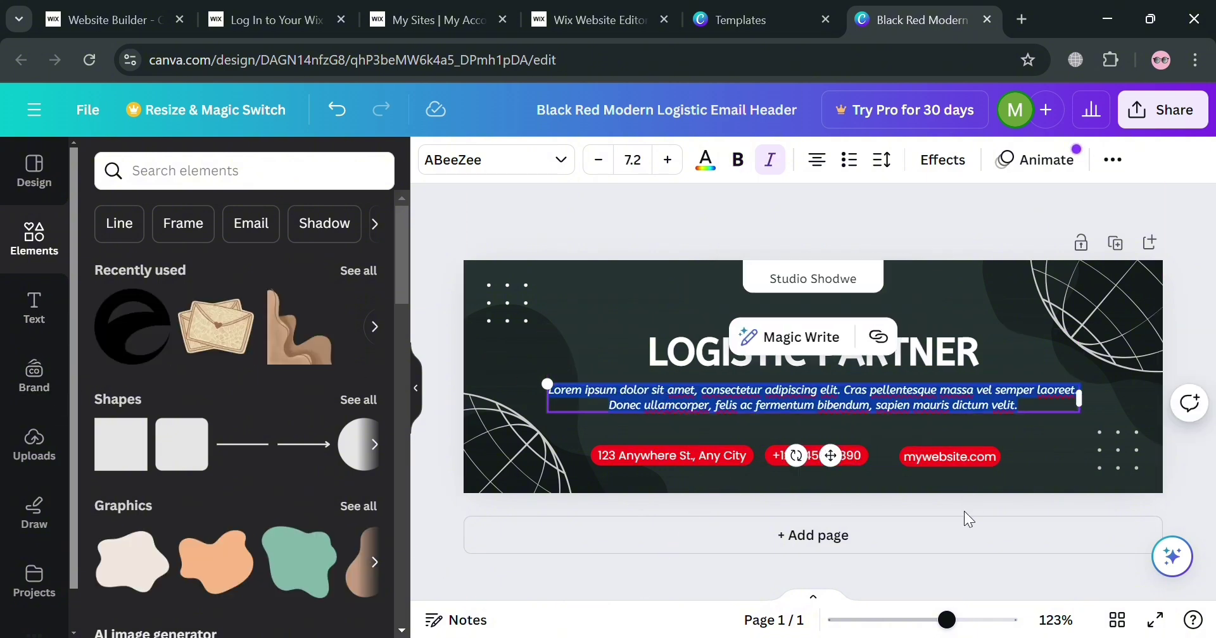
{"action": "left_click", "coordinate": [1011, 471]}
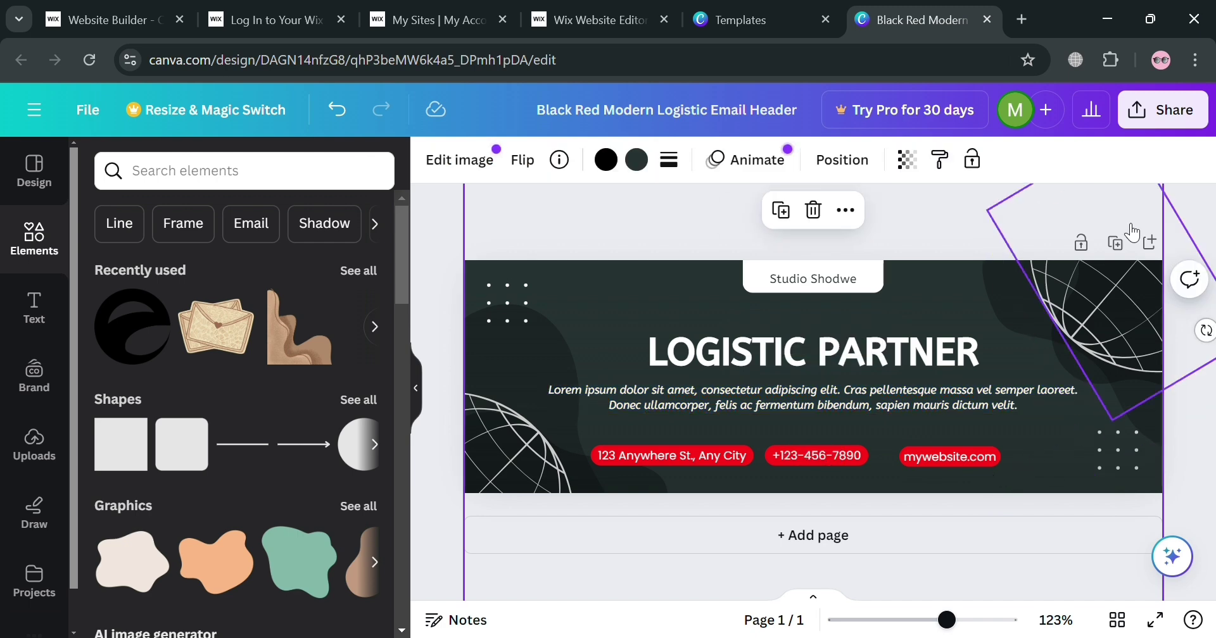
{"action": "left_click", "coordinate": [1172, 109]}
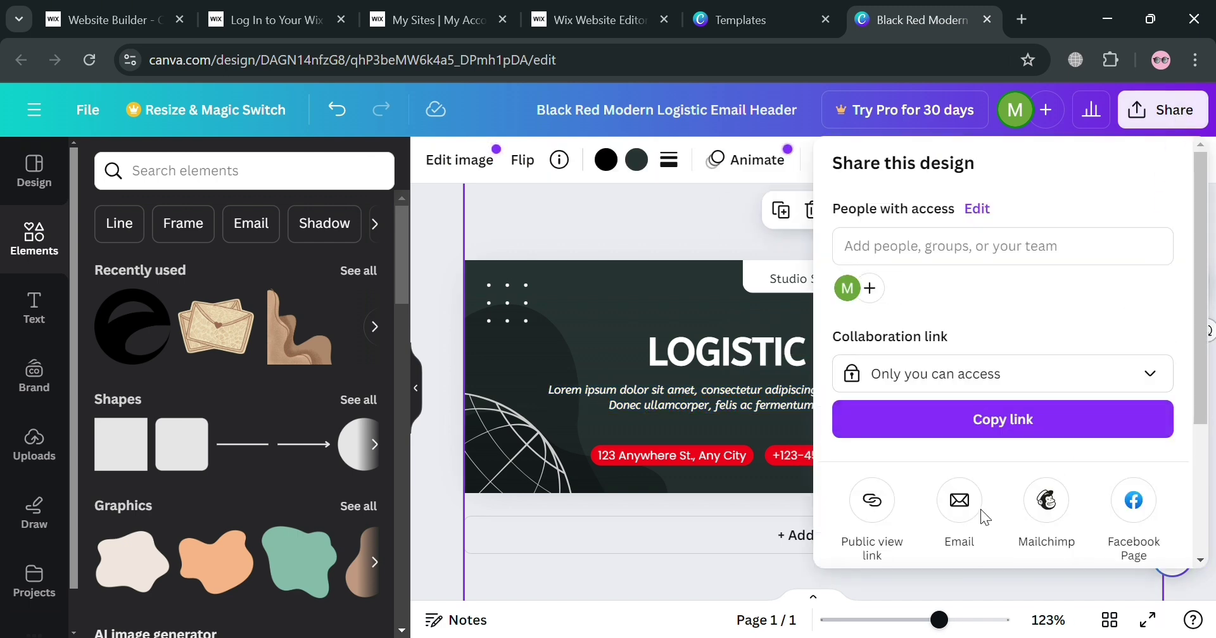
Step: Download the logistic header design from Canva as a 600 × 200 px PNG
{"action": "scroll", "coordinate": [983, 514], "scroll_direction": "down", "scroll_amount": 3}
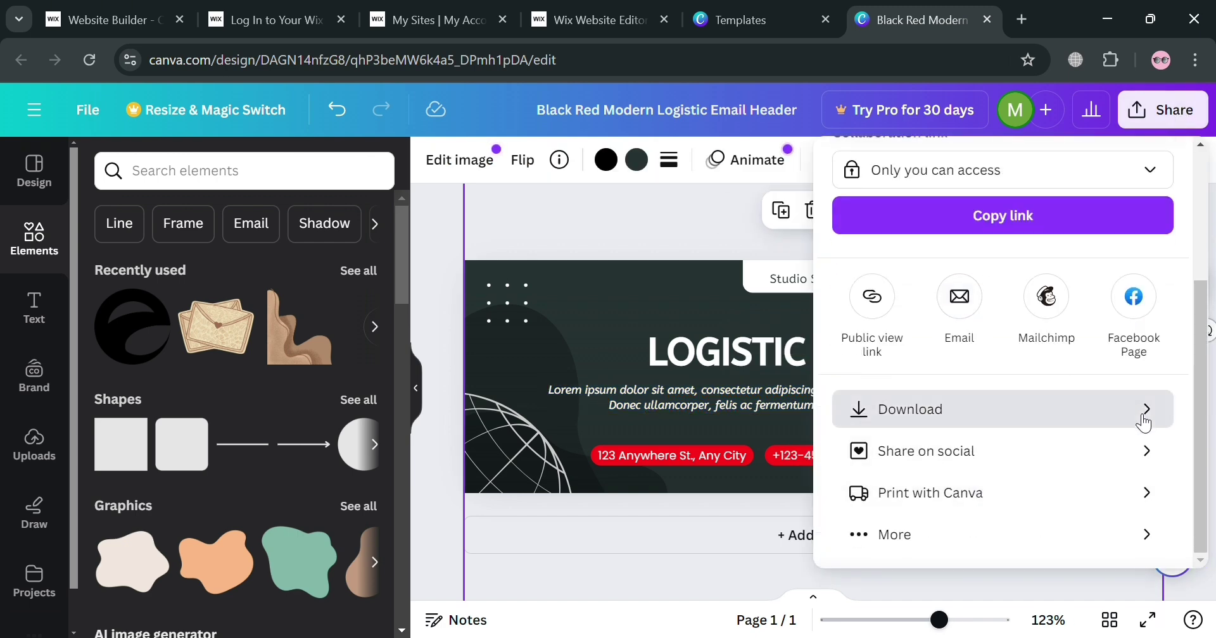
{"action": "left_click", "coordinate": [1134, 419]}
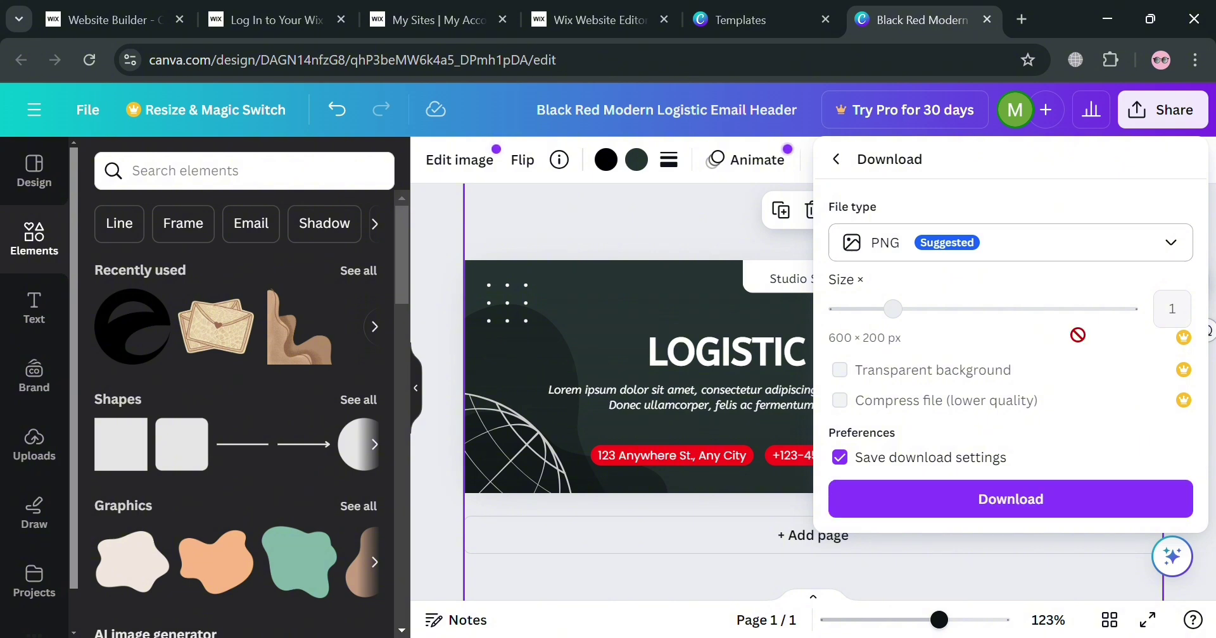
{"action": "left_click", "coordinate": [1052, 506]}
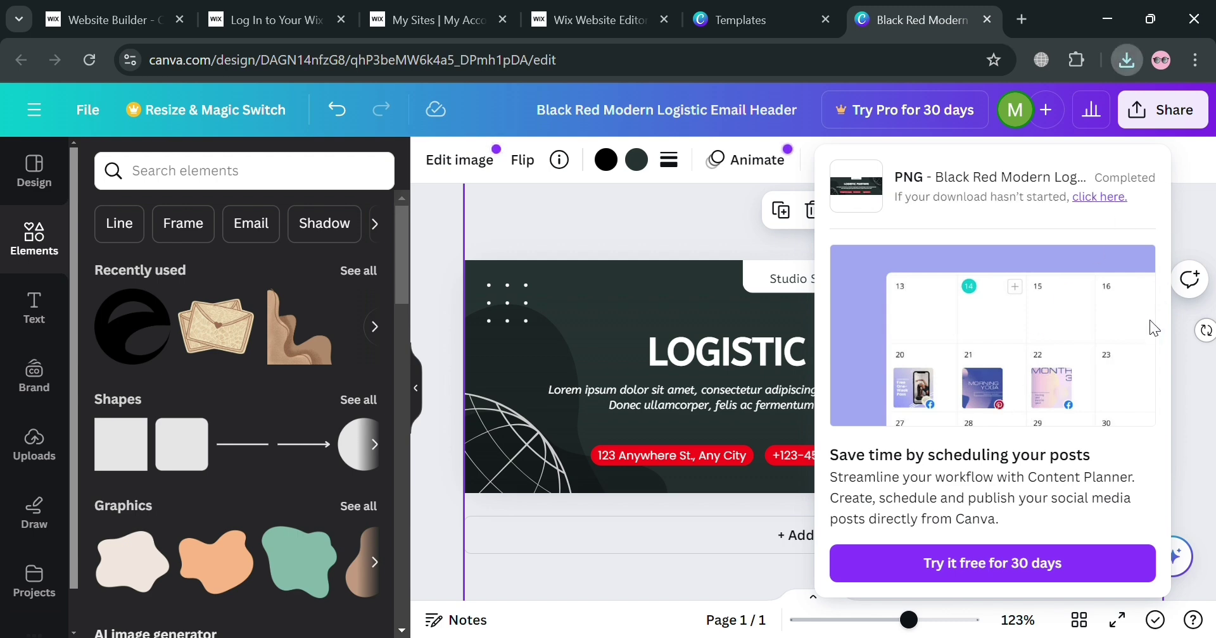
Step: Leave the logistic header design and go to Canva's template browsing page
{"action": "left_click", "coordinate": [674, 254]}
{"action": "left_click", "coordinate": [109, 115]}
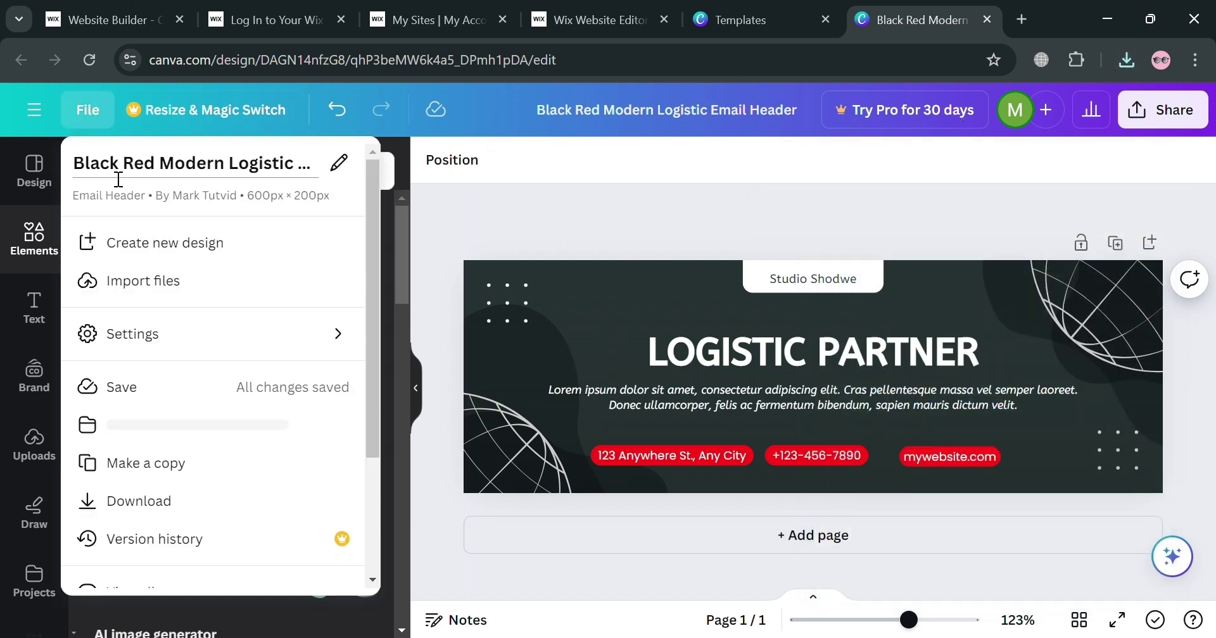
{"action": "left_click", "coordinate": [40, 118]}
{"action": "left_click", "coordinate": [42, 119]}
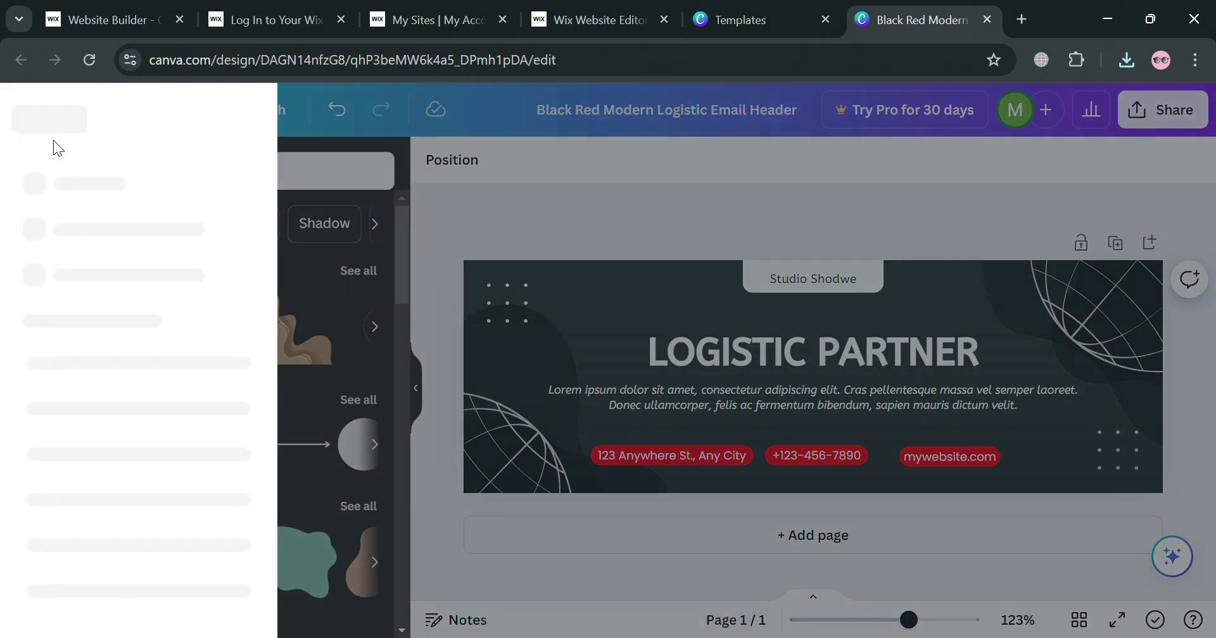
{"action": "left_click", "coordinate": [757, 9]}
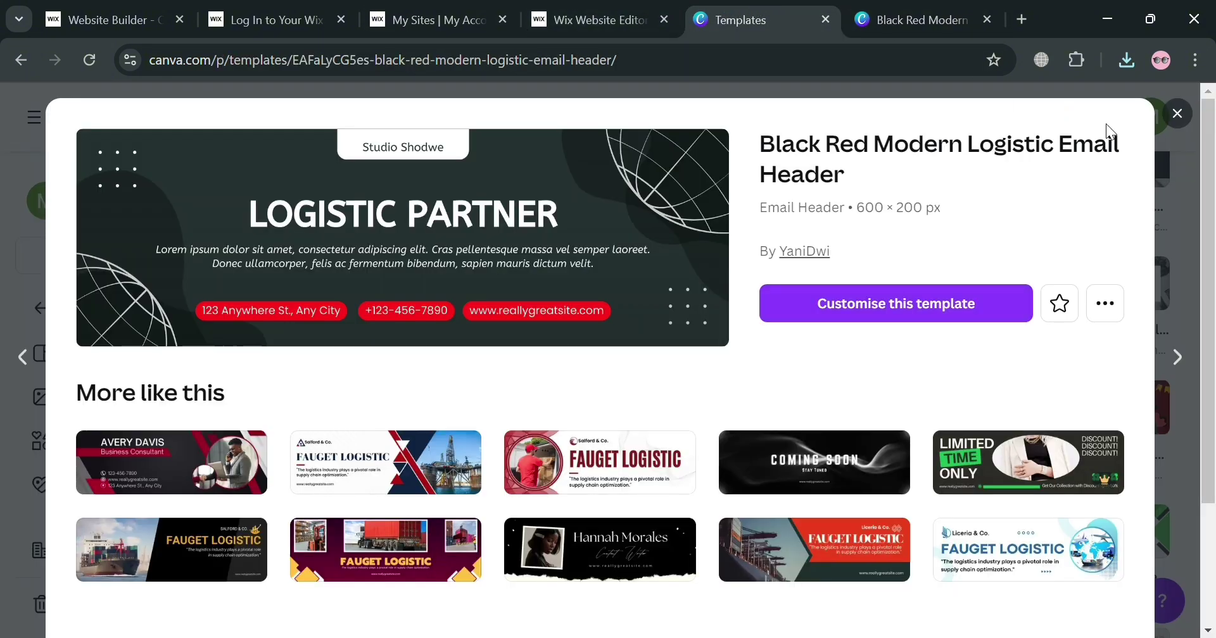
{"action": "left_click", "coordinate": [1177, 114]}
Step: Search templates for 'website' and filter the results to free ones
{"action": "left_click", "coordinate": [787, 121]}
{"action": "key", "text": "BackSpace"}
{"action": "key", "text": "BackSpace"}
{"action": "key", "text": "BackSpace"}
{"action": "key", "text": "BackSpace"}
{"action": "key", "text": "BackSpace"}
{"action": "key", "text": "BackSpace"}
{"action": "key", "text": "BackSpace"}
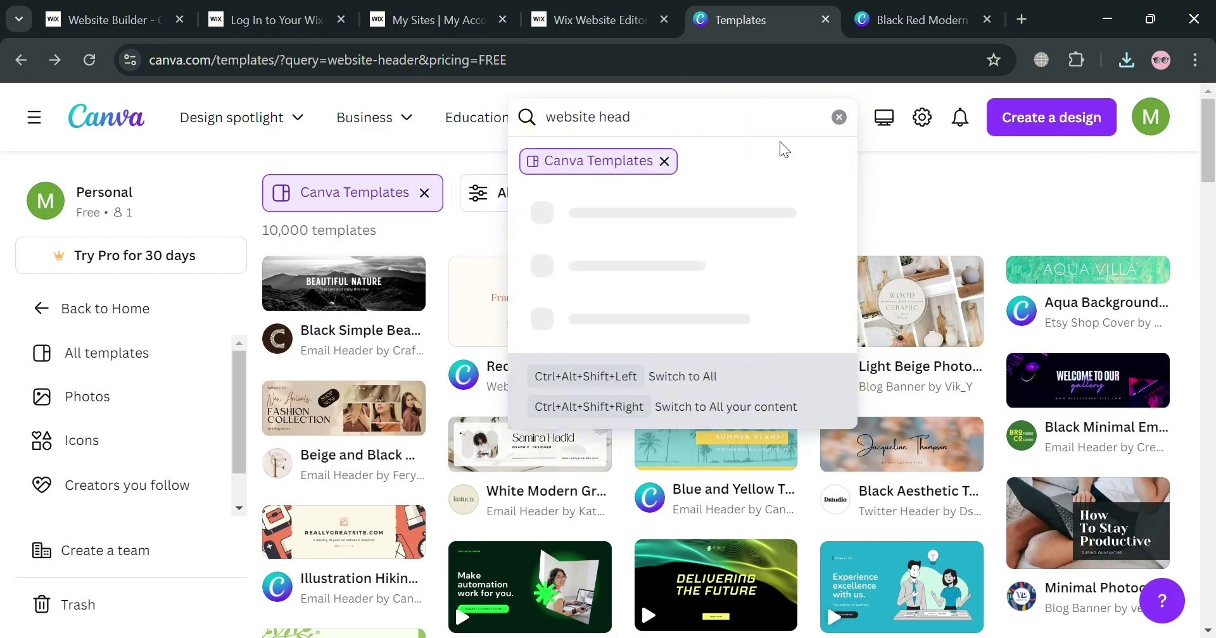
{"action": "key", "text": "Return"}
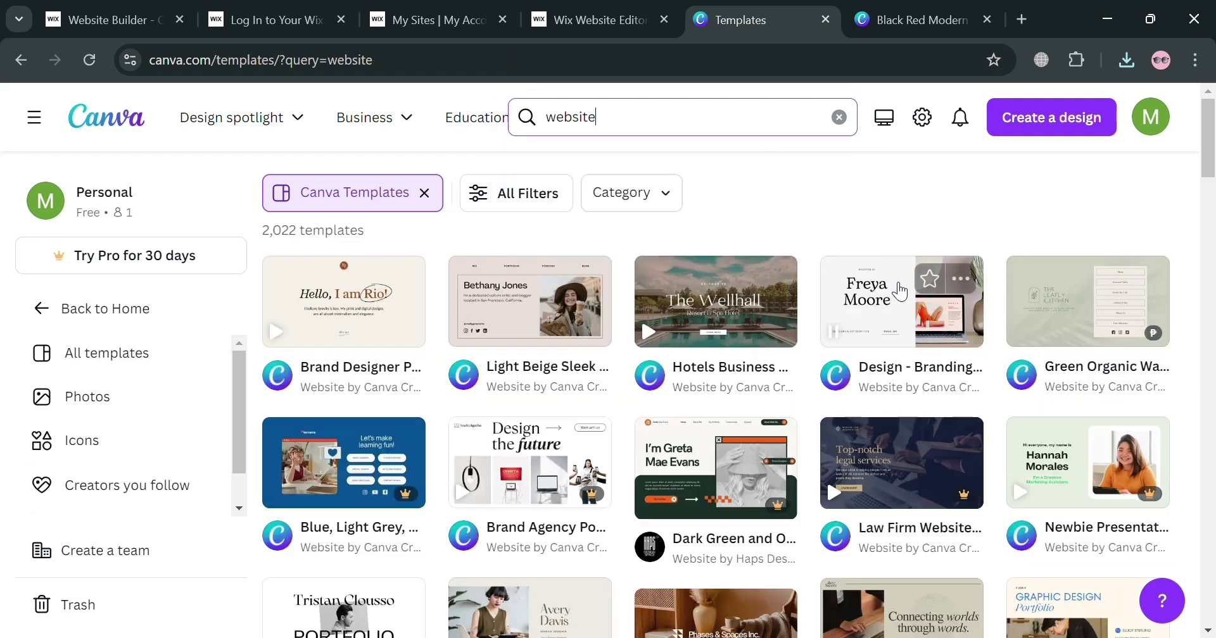
{"action": "scroll", "coordinate": [534, 523], "scroll_direction": "down", "scroll_amount": 2}
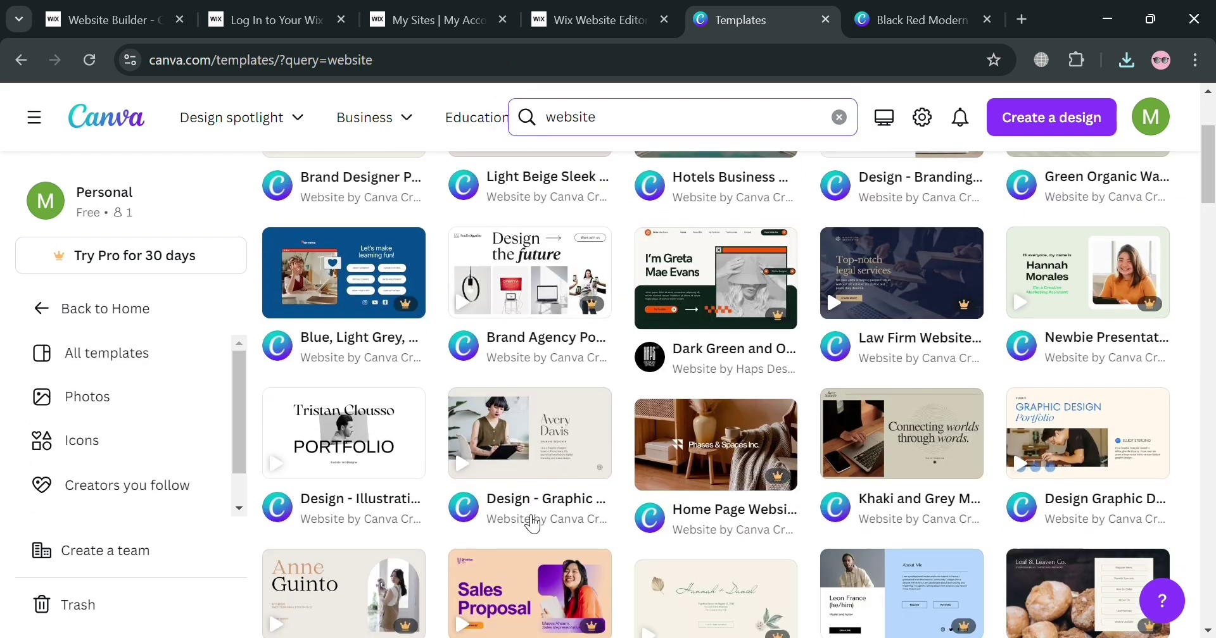
{"action": "scroll", "coordinate": [570, 430], "scroll_direction": "up", "scroll_amount": 3}
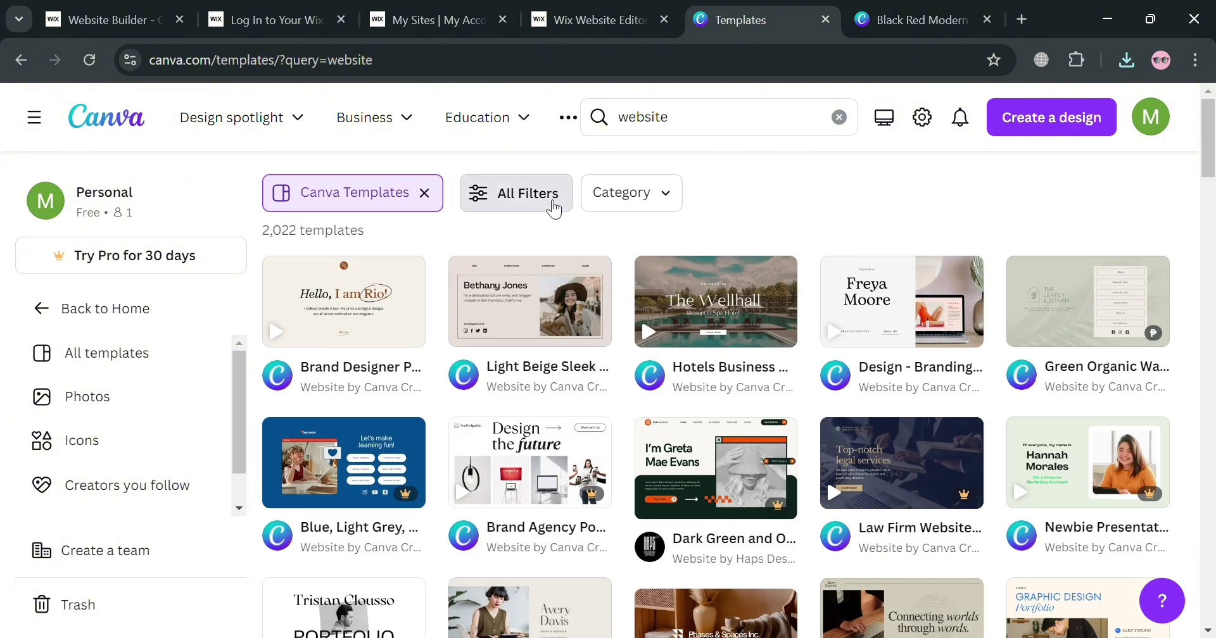
{"action": "left_click", "coordinate": [546, 203]}
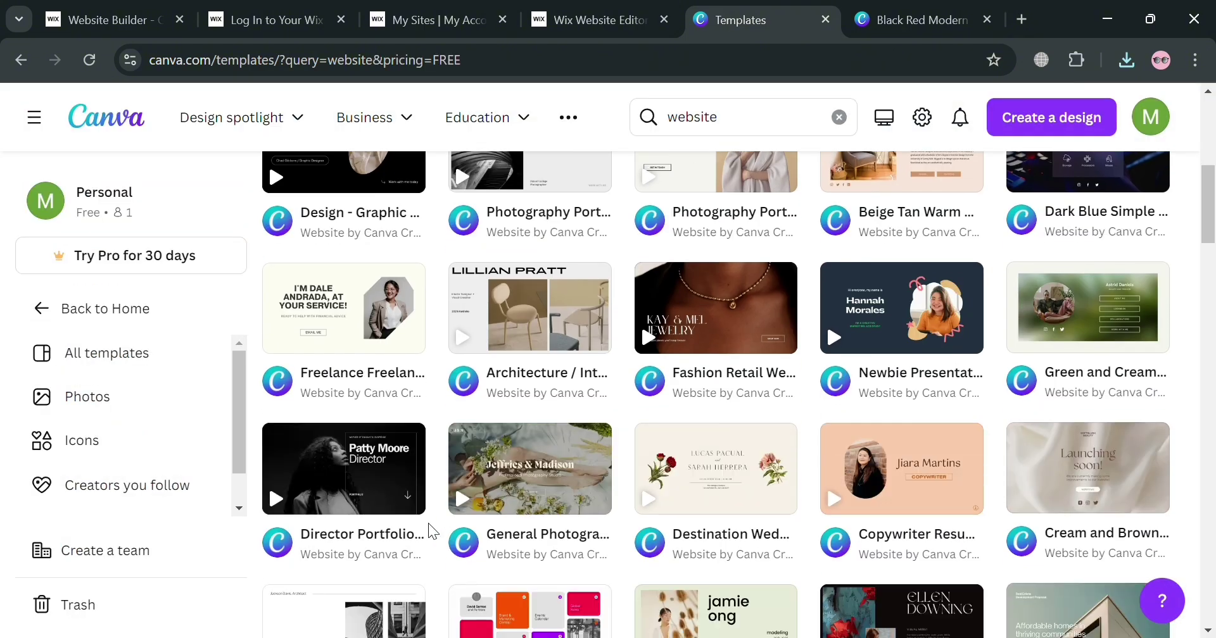
{"action": "scroll", "coordinate": [538, 443], "scroll_direction": "up", "scroll_amount": 2}
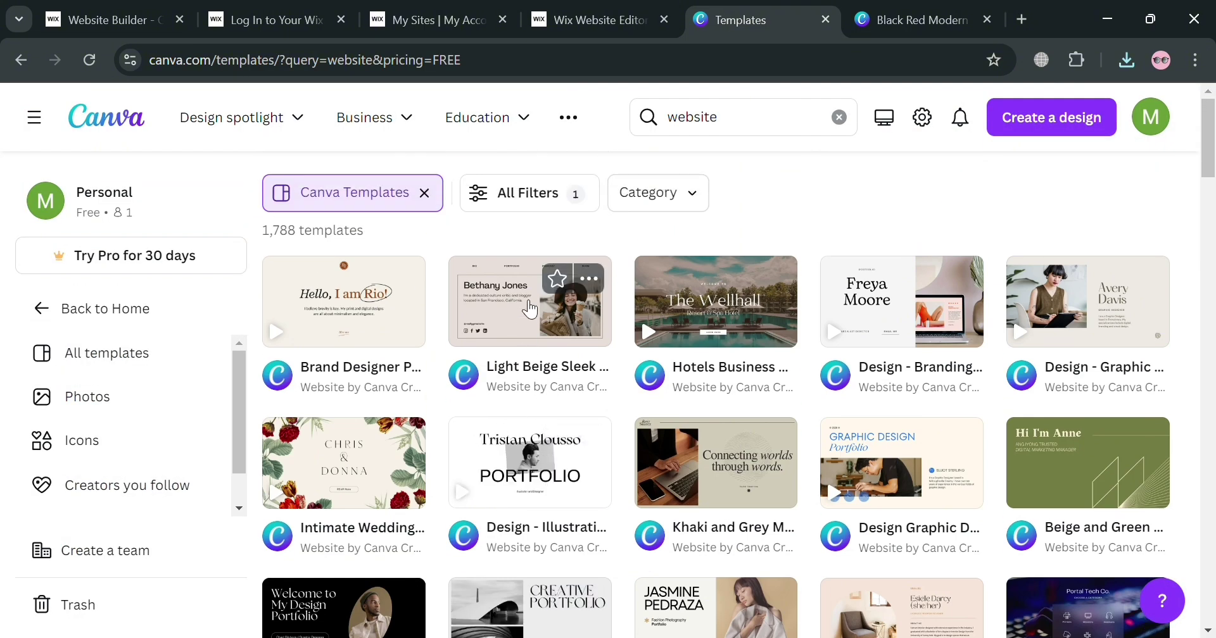
Step: Create a new 1366 × 768 px Website design and close the logistic header's tab
{"action": "left_click", "coordinate": [1051, 122]}
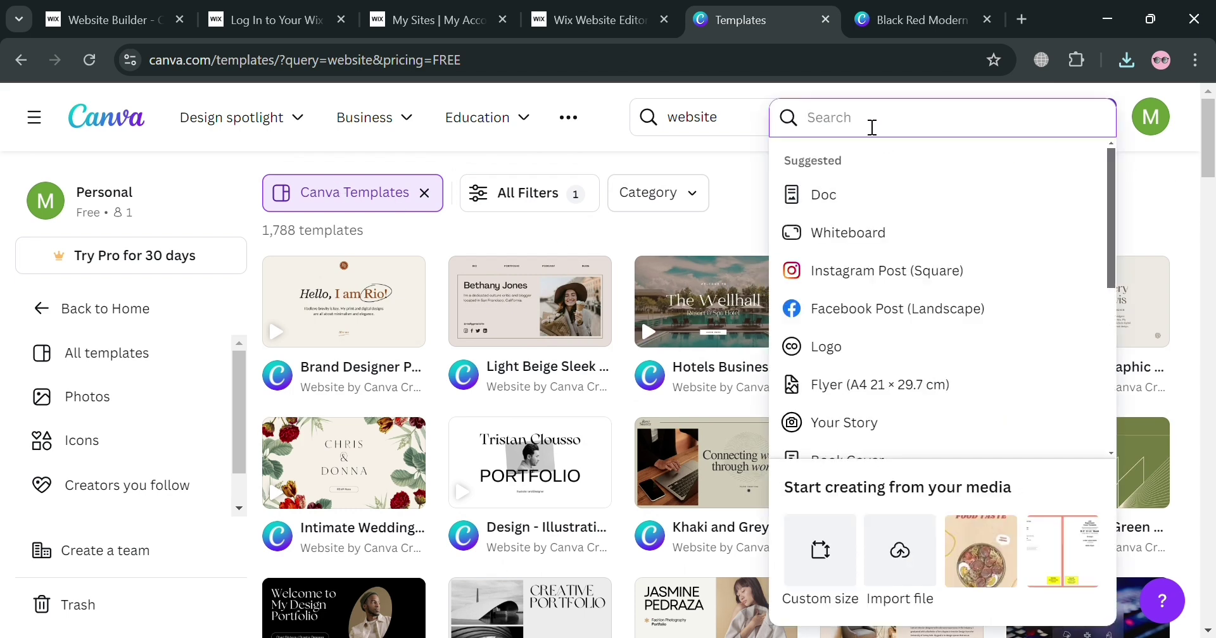
{"action": "type", "text": "website"}
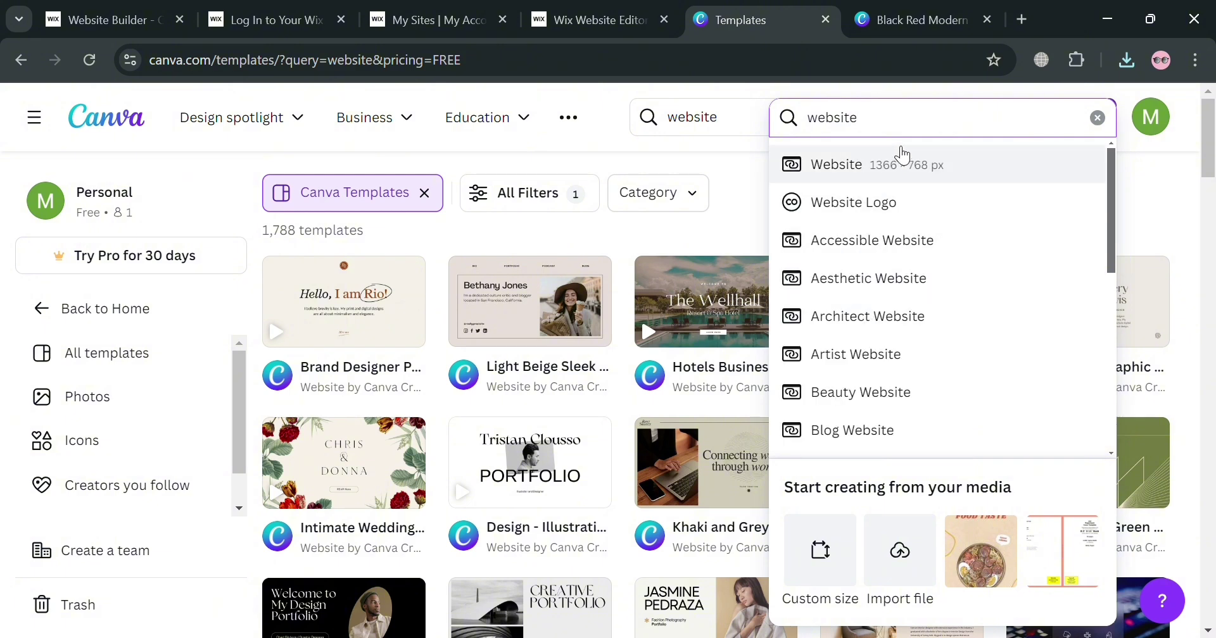
{"action": "left_click", "coordinate": [933, 183]}
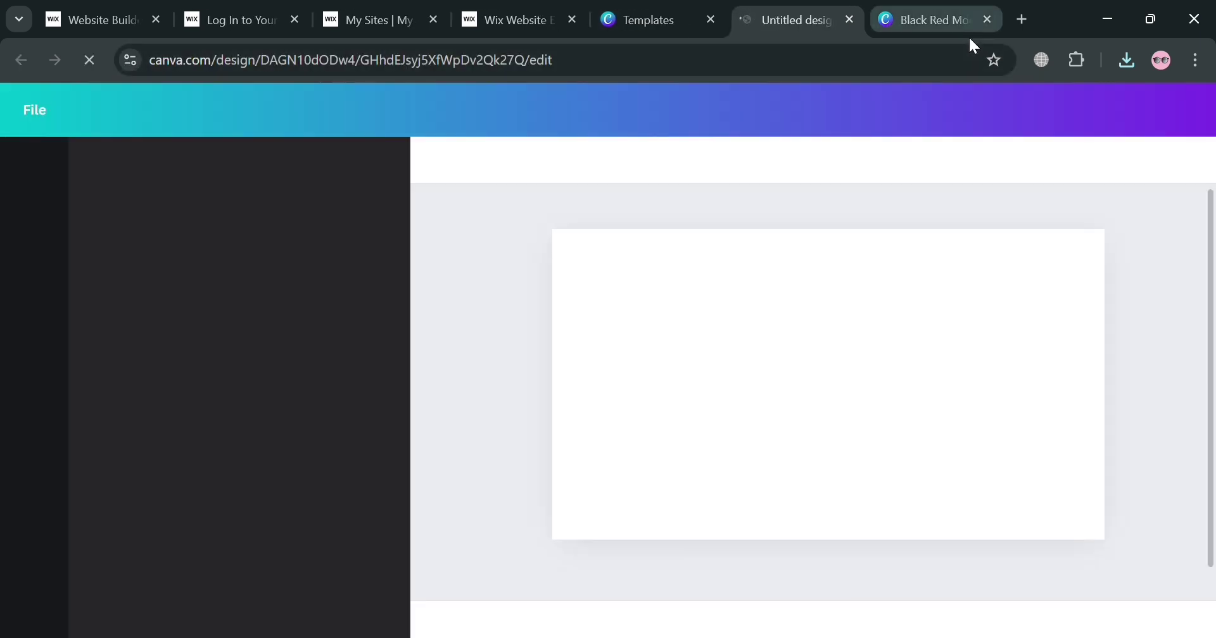
{"action": "left_click", "coordinate": [986, 19]}
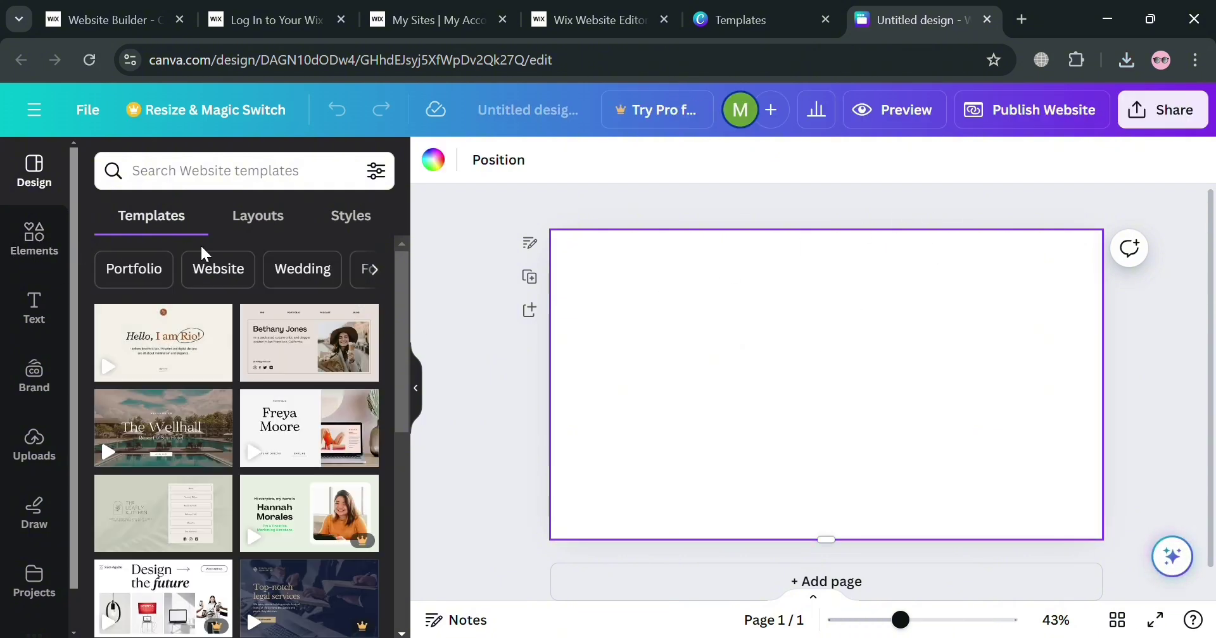
Step: Show the blank page's background colour palette, scrolled to the default colours
{"action": "left_click", "coordinate": [433, 160]}
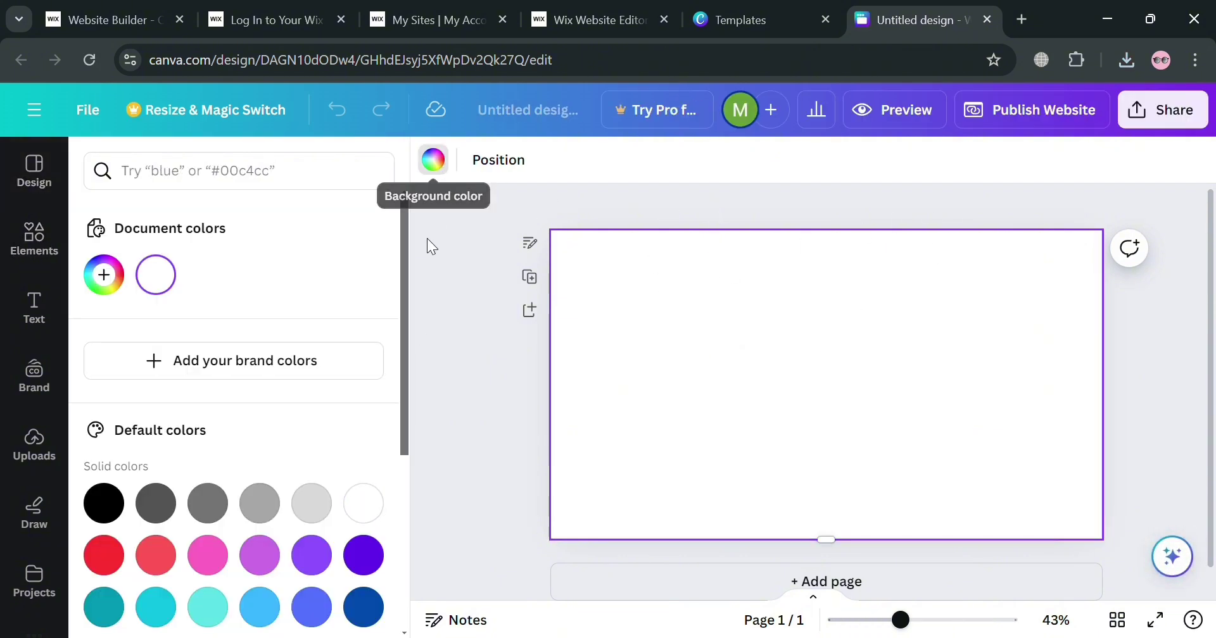
{"action": "scroll", "coordinate": [183, 527], "scroll_direction": "down", "scroll_amount": 3}
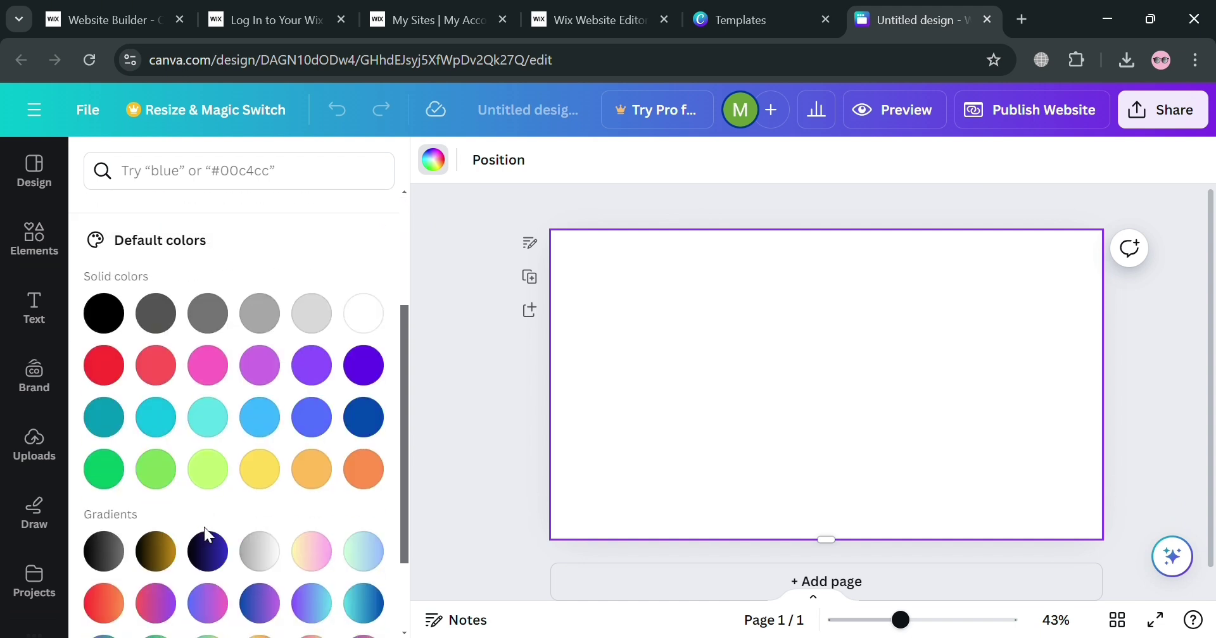
{"action": "left_click", "coordinate": [648, 7]}
{"action": "scroll", "coordinate": [507, 494], "scroll_direction": "down", "scroll_amount": 2}
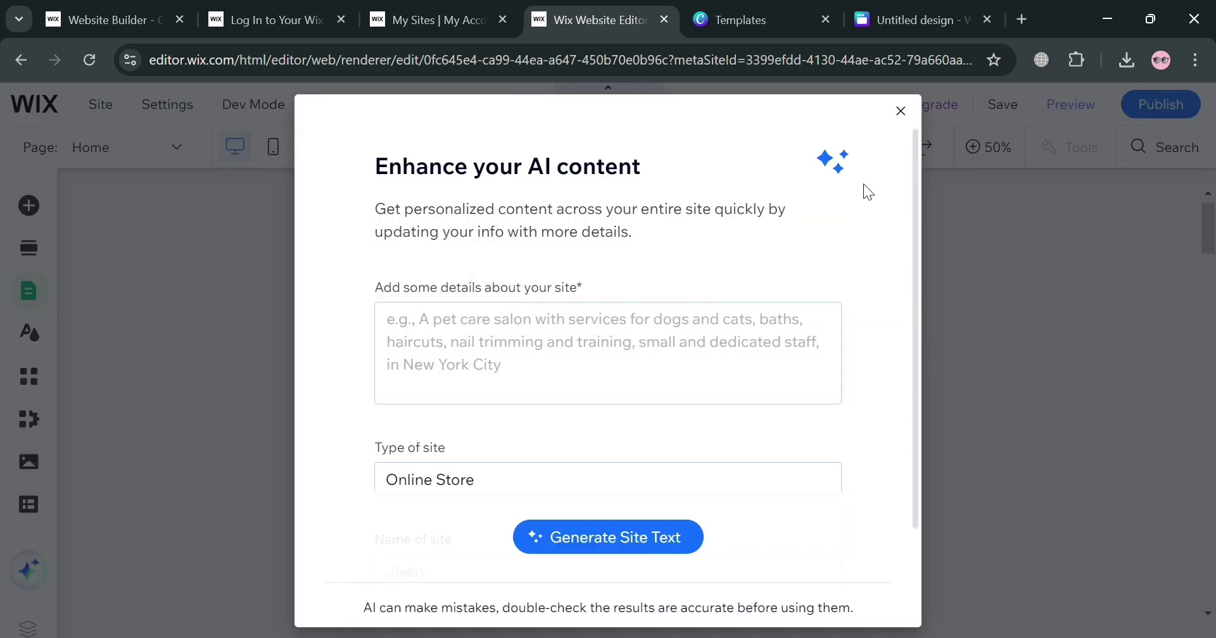
{"action": "left_click", "coordinate": [901, 112]}
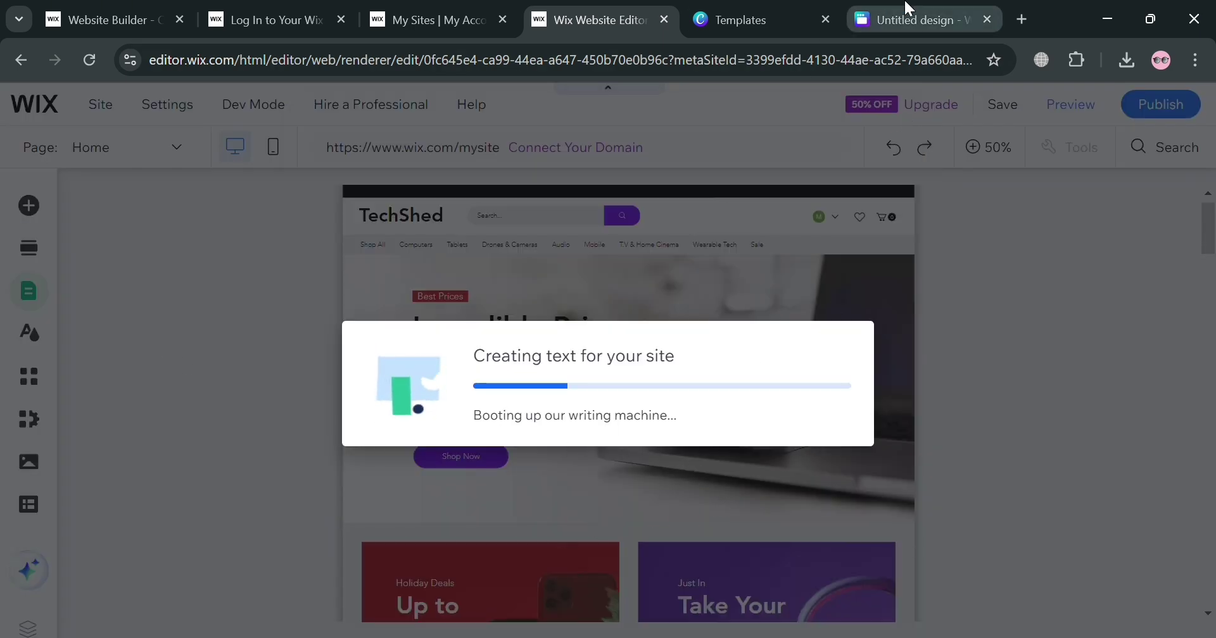
{"action": "left_click", "coordinate": [911, 18]}
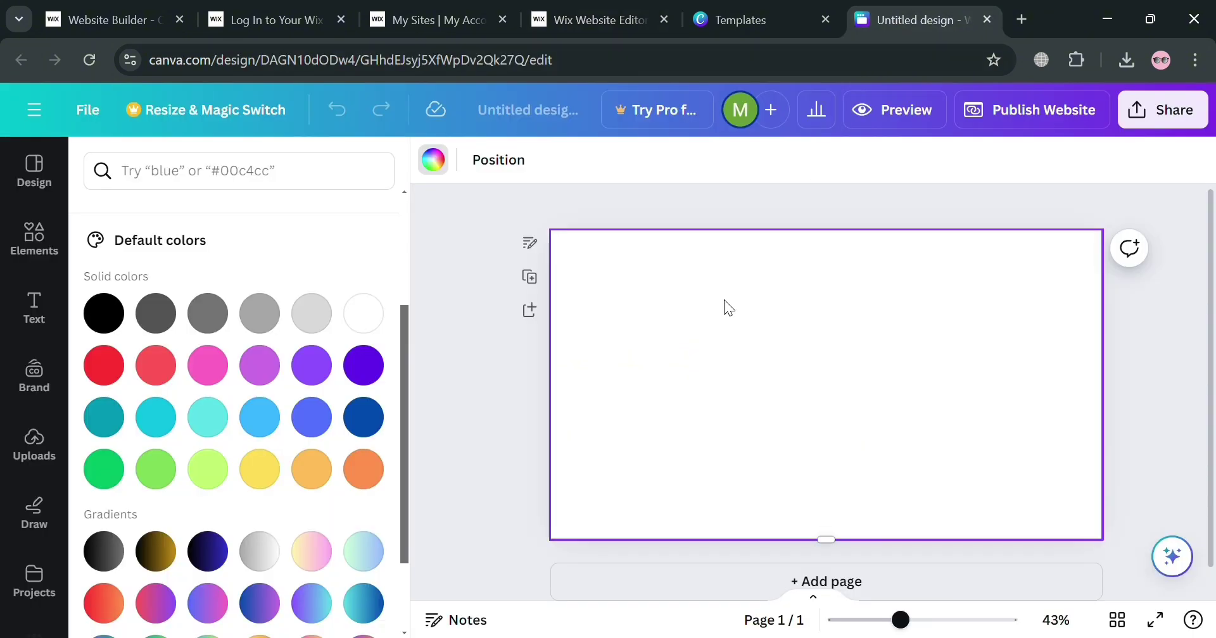
Step: Make the page background grey and search element graphics for 'sign up form'
{"action": "left_click", "coordinate": [263, 325]}
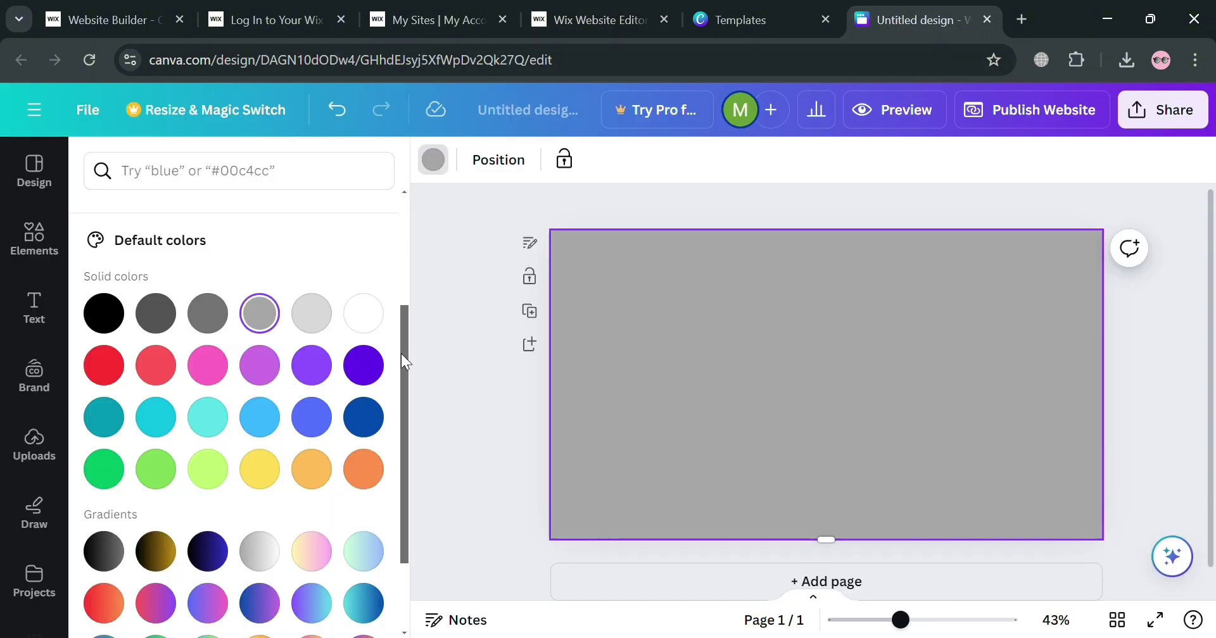
{"action": "left_click", "coordinate": [453, 442]}
{"action": "left_click", "coordinate": [34, 239]}
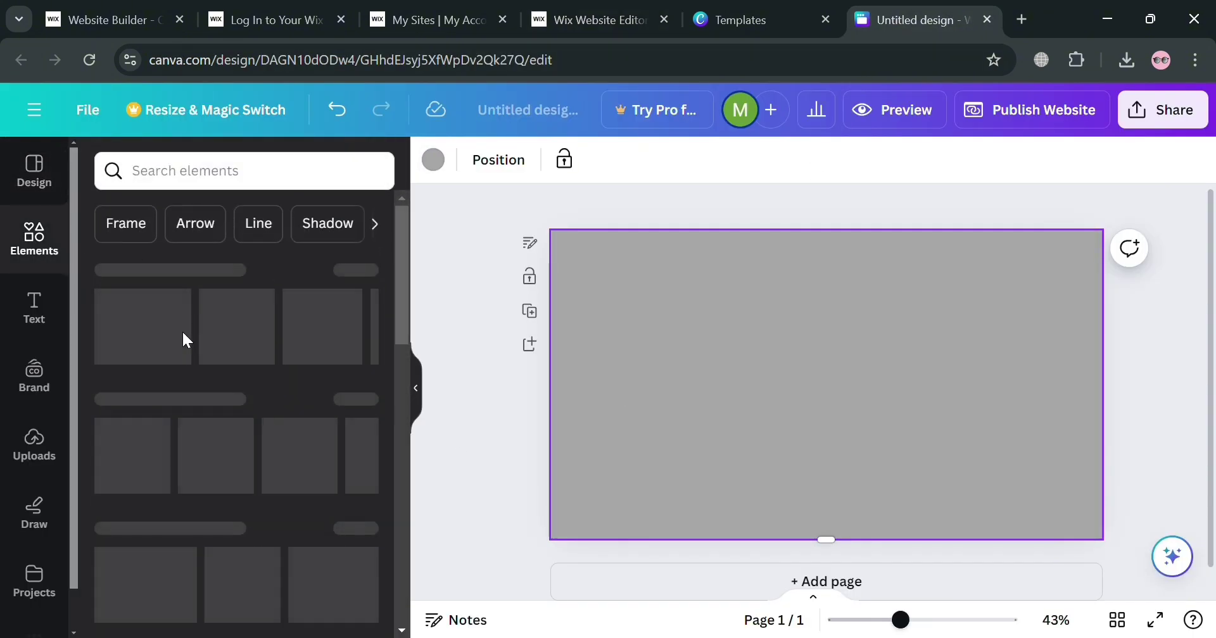
{"action": "left_click", "coordinate": [230, 189]}
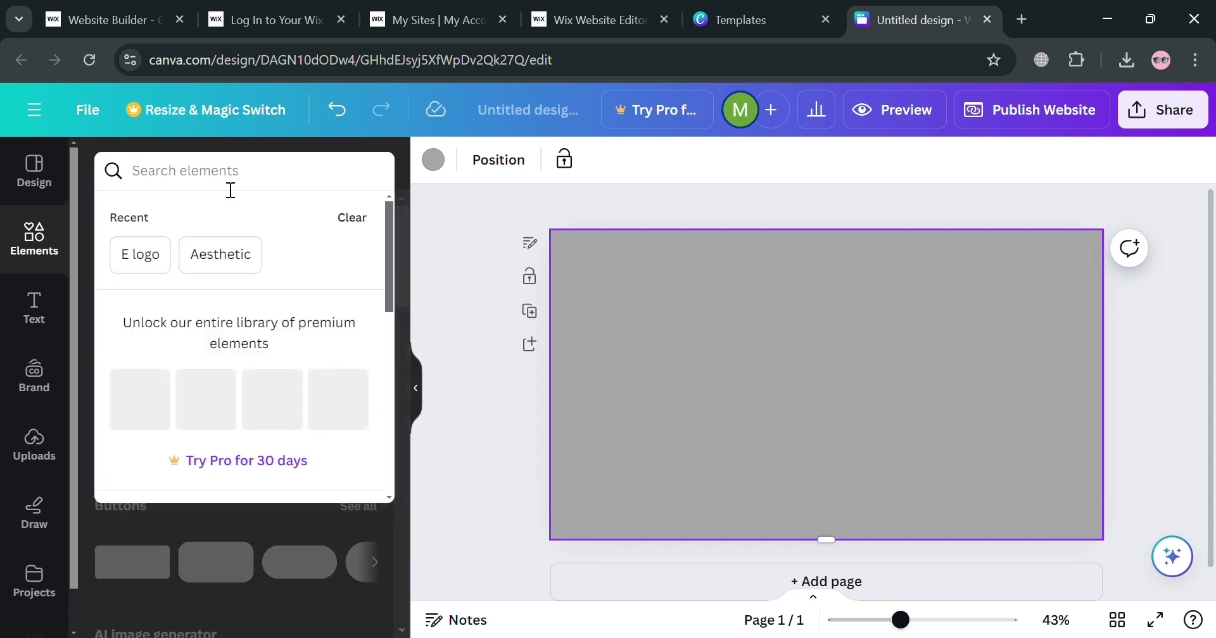
{"action": "type", "text": "sign"}
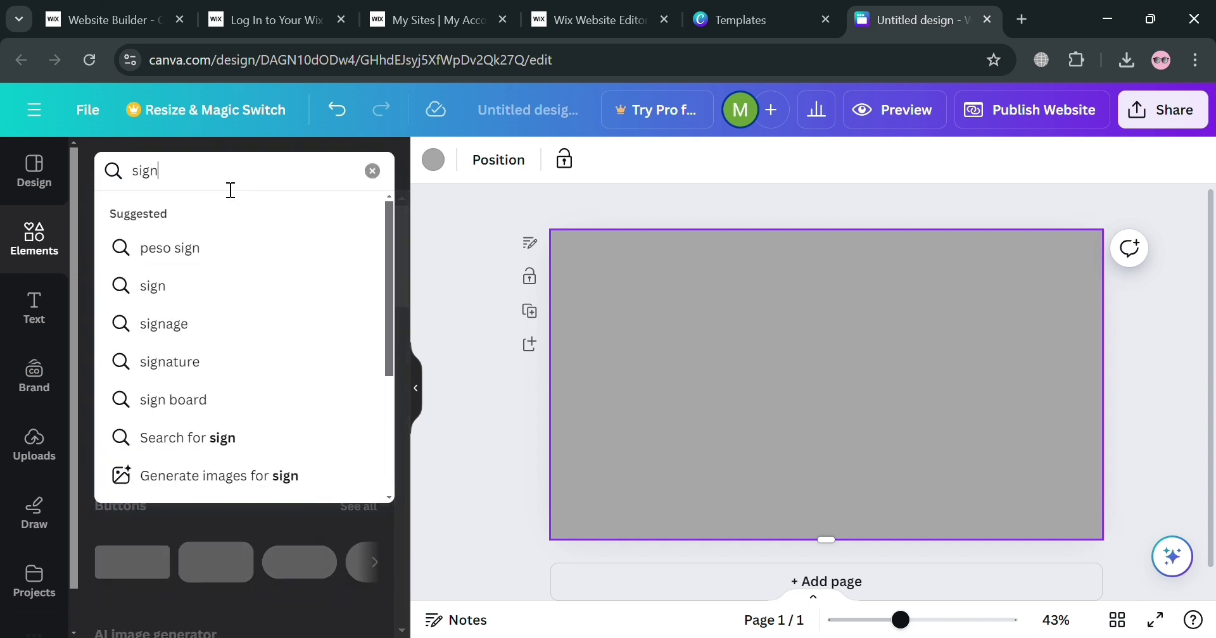
{"action": "type", "text": " up for"}
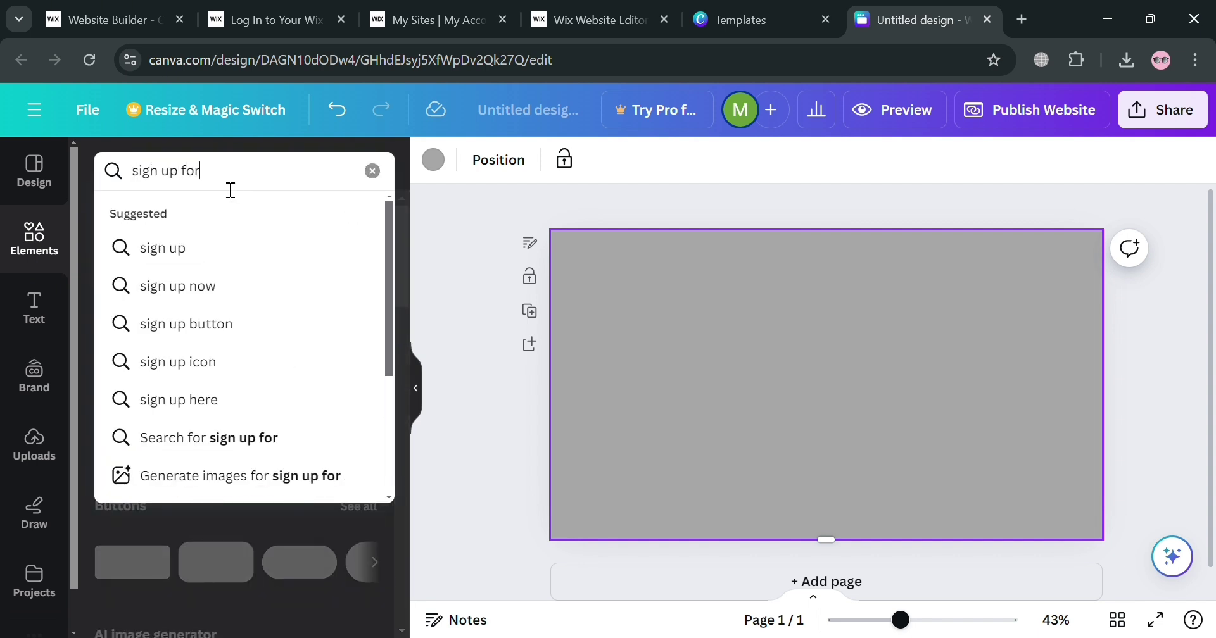
{"action": "type", "text": "m"}
{"action": "key", "text": "Return"}
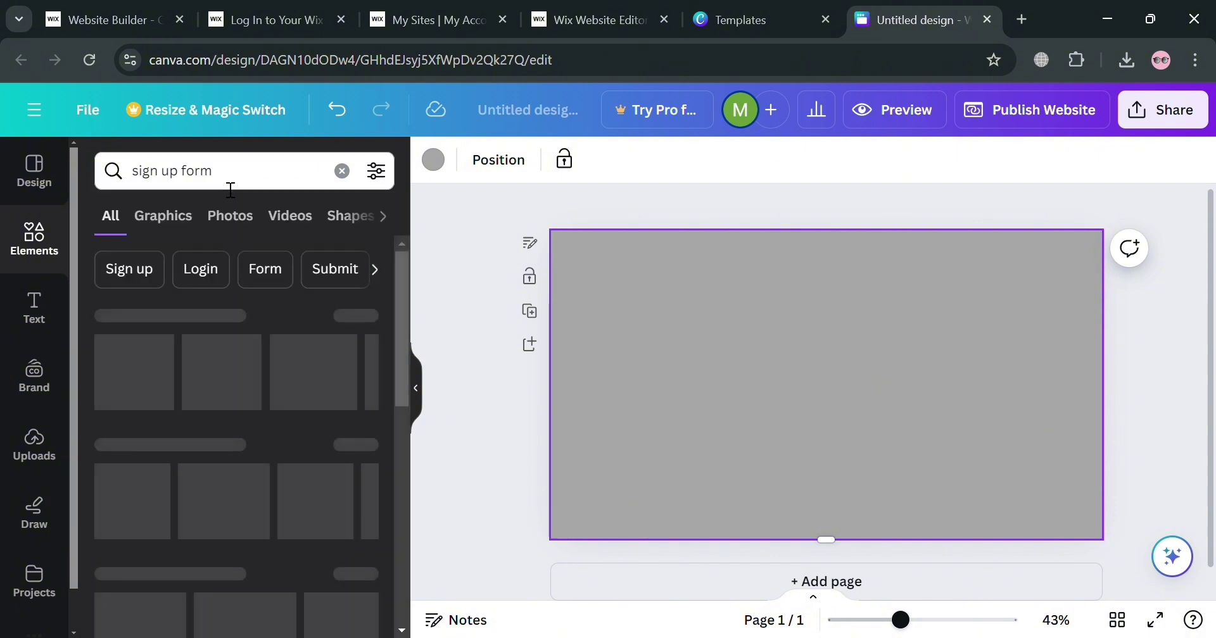
{"action": "left_click", "coordinate": [175, 219]}
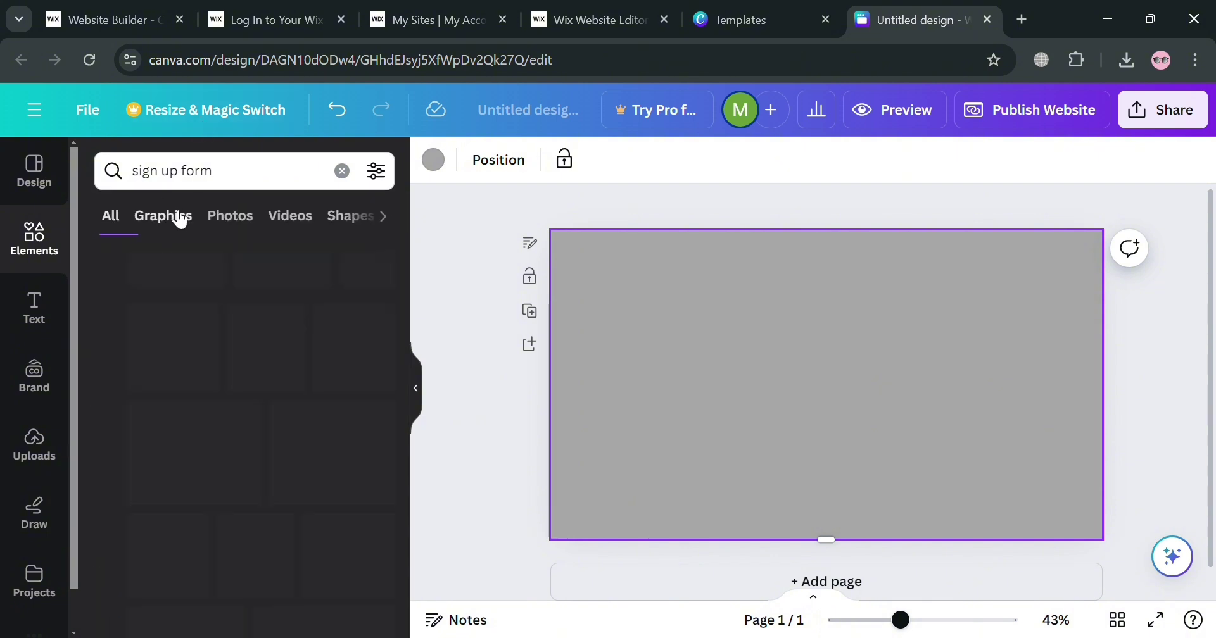
Step: Browse the sign up form graphics, then show all results and the Text styles
{"action": "scroll", "coordinate": [192, 436], "scroll_direction": "down", "scroll_amount": 6}
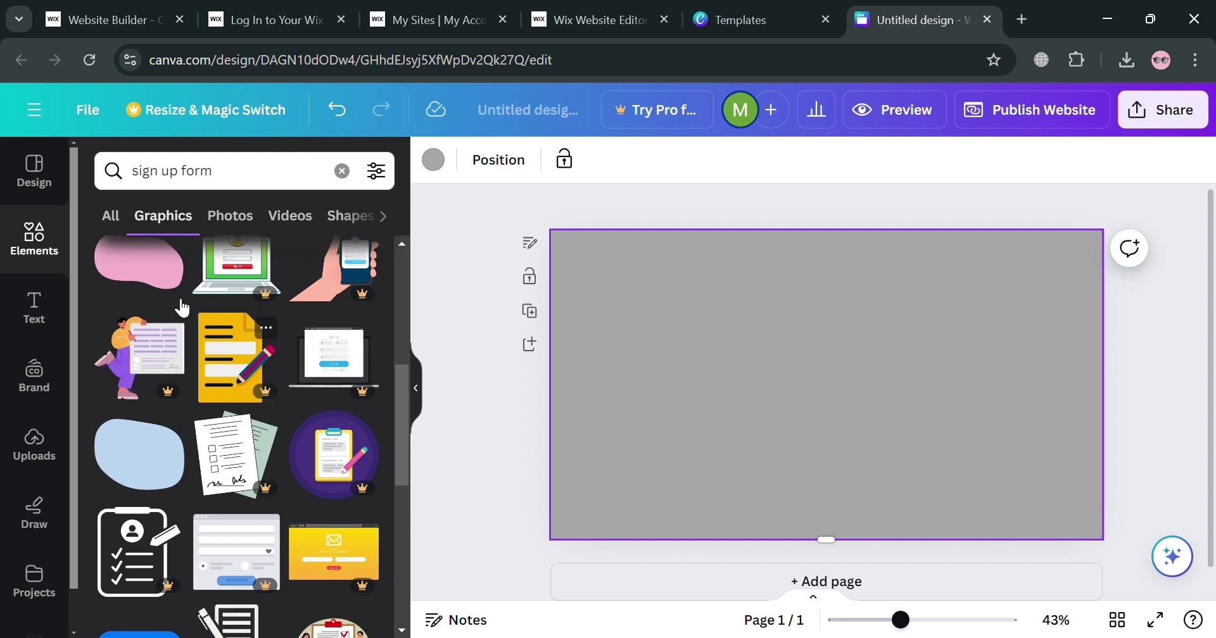
{"action": "scroll", "coordinate": [162, 469], "scroll_direction": "down", "scroll_amount": 6}
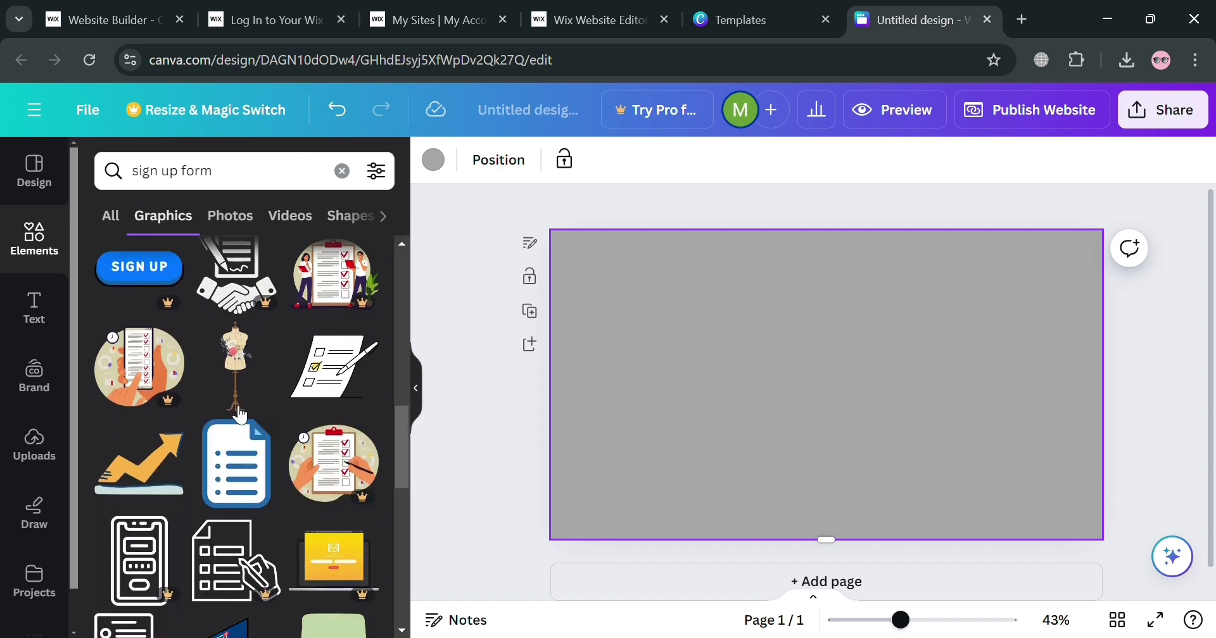
{"action": "scroll", "coordinate": [140, 503], "scroll_direction": "down", "scroll_amount": 2}
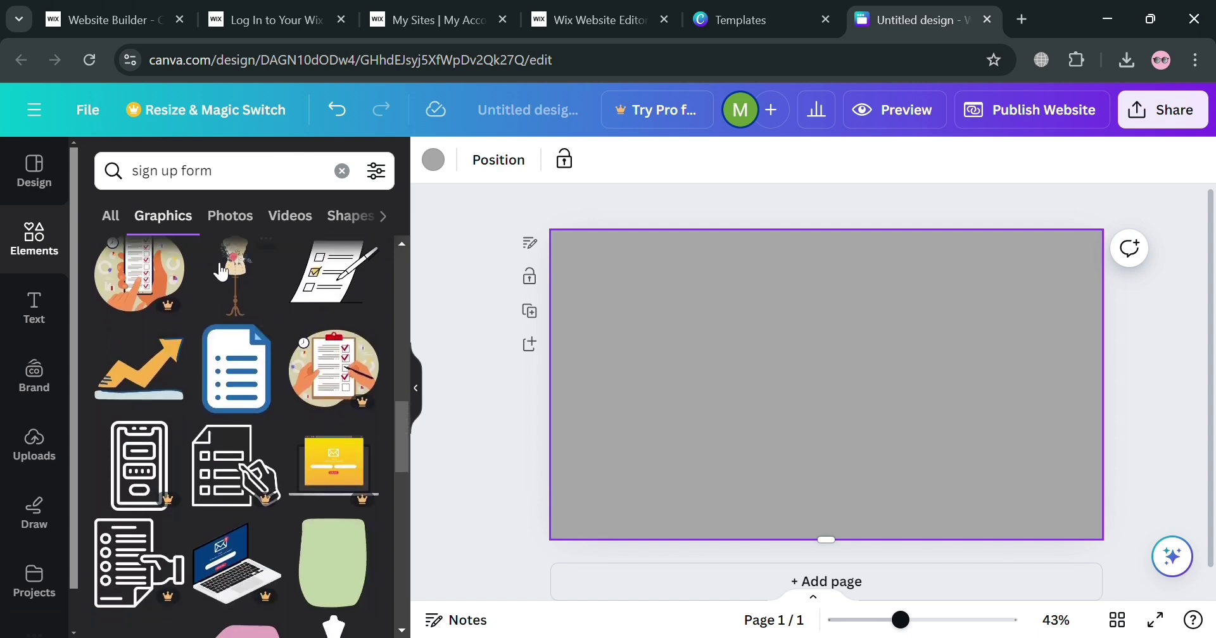
{"action": "scroll", "coordinate": [215, 380], "scroll_direction": "down", "scroll_amount": 5}
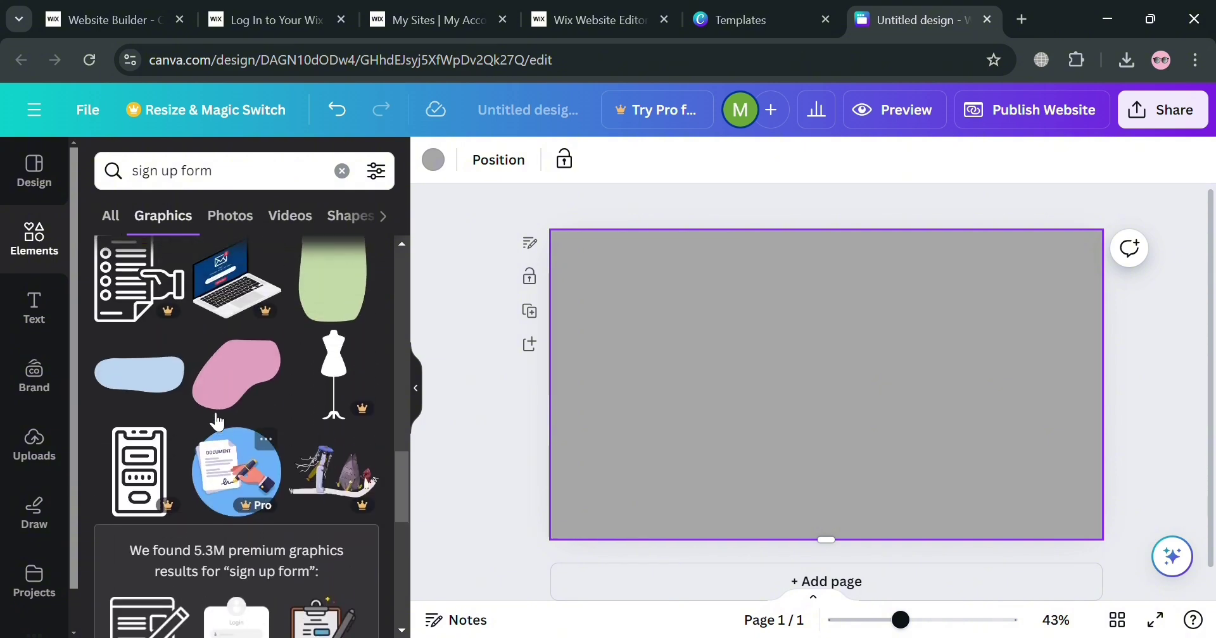
{"action": "left_click", "coordinate": [110, 215]}
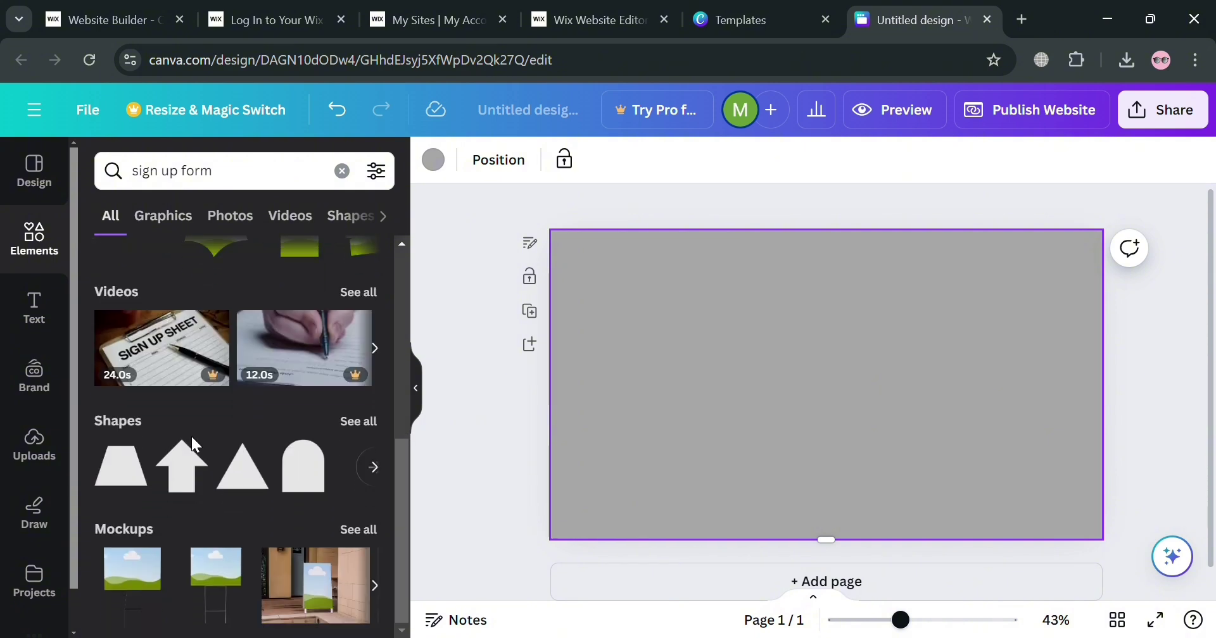
{"action": "left_click", "coordinate": [52, 315]}
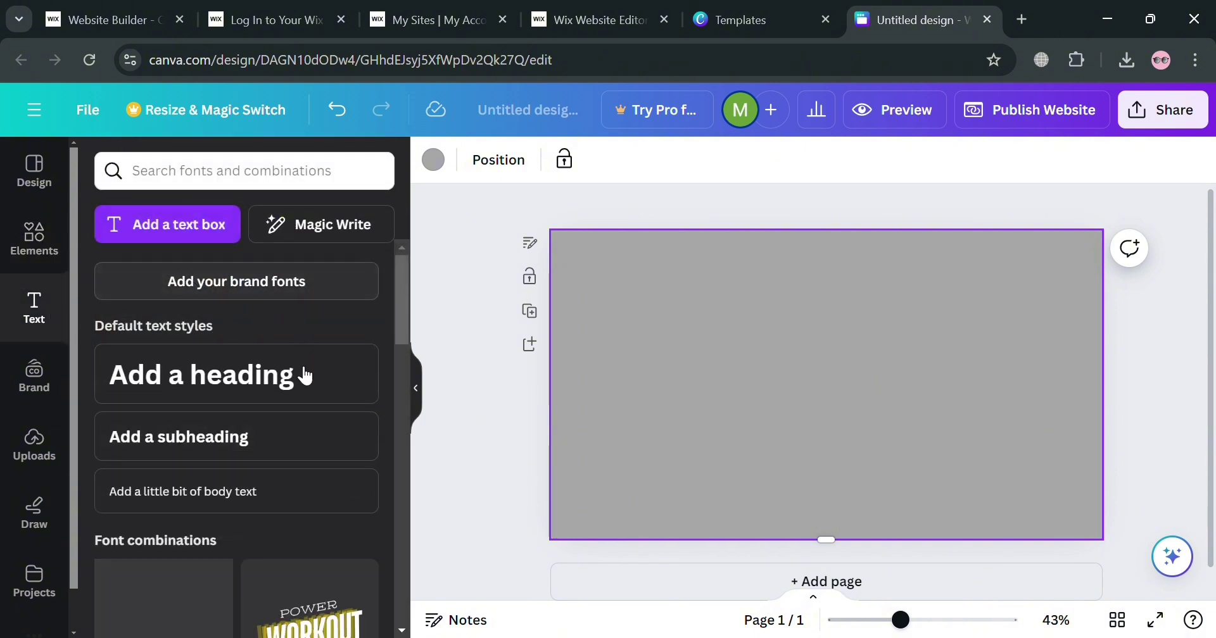
Step: Add a subheading 'SIGN UP NOW FOR CHANCE TO WIN TO OUR PROMO!' with a line break after FOR
{"action": "left_click", "coordinate": [239, 433]}
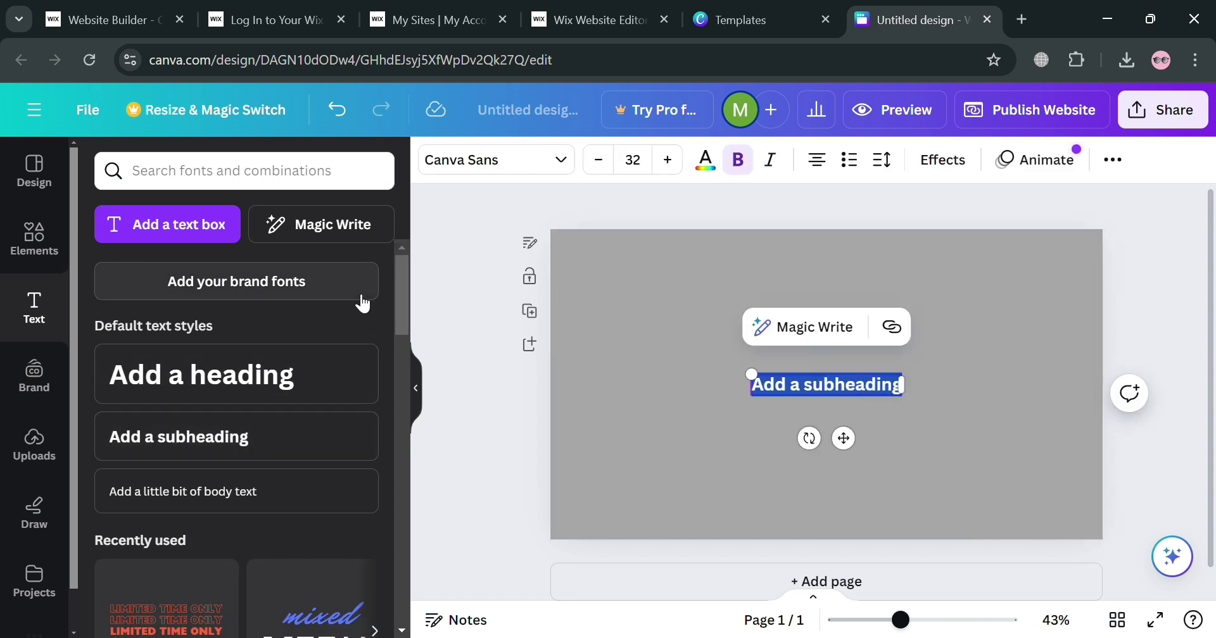
{"action": "type", "text": "SIGN UP NOW"}
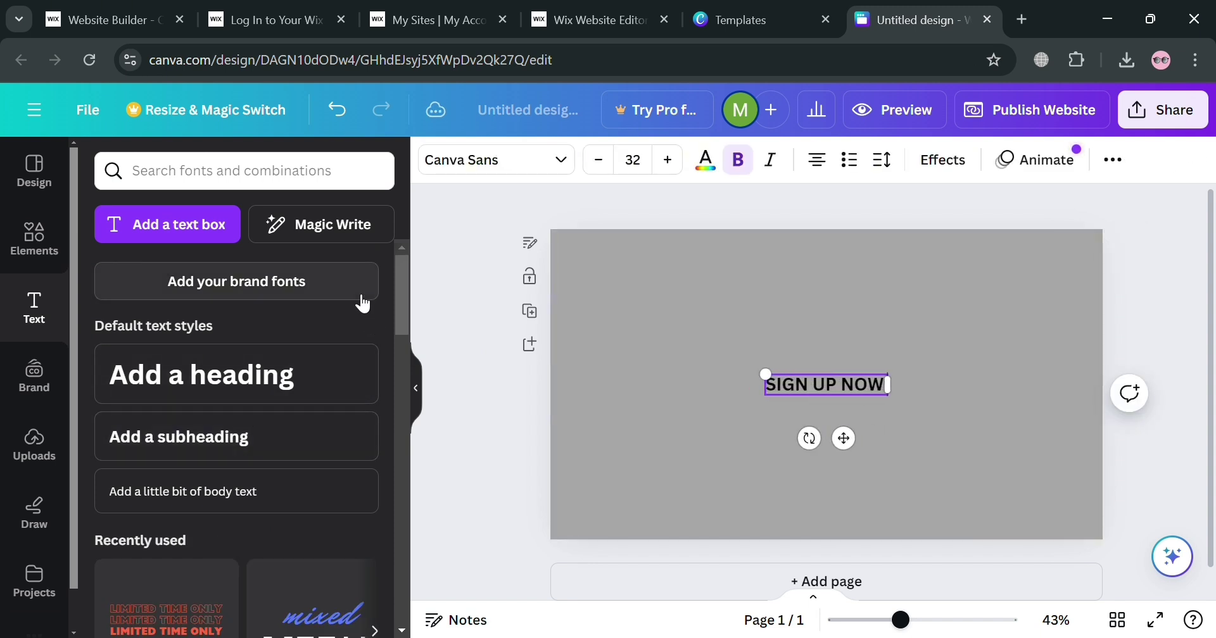
{"action": "type", "text": " FOR CHANCE TO WIN TO OUR PROMO"}
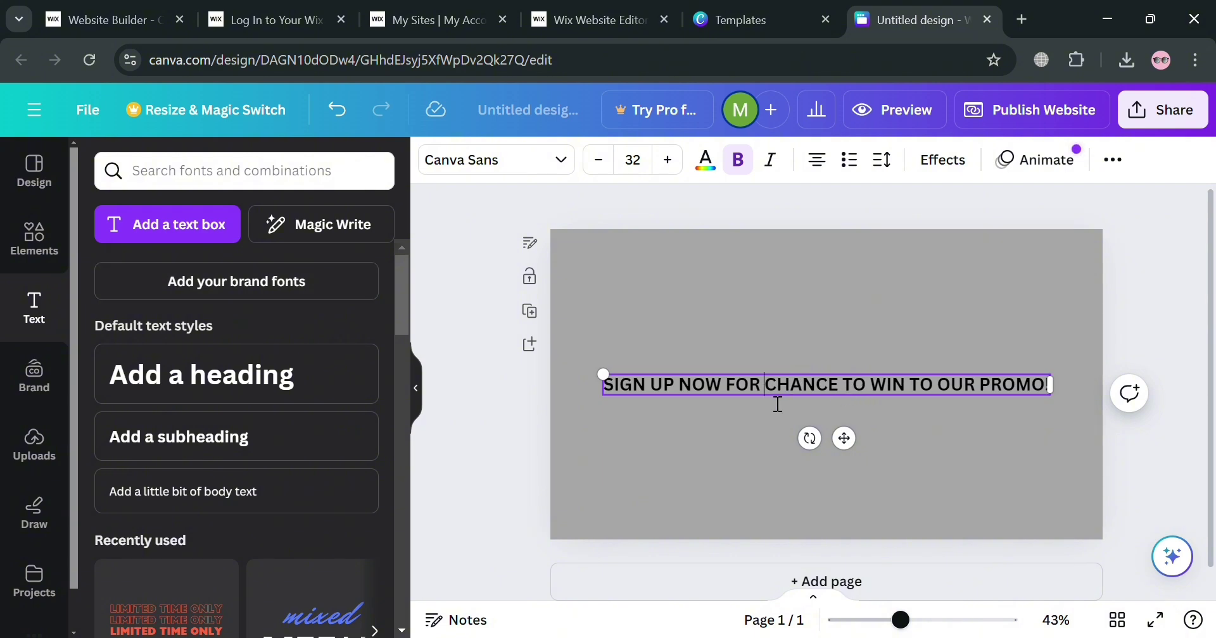
{"action": "type", "text": "!"}
{"action": "left_click", "coordinate": [785, 397]}
{"action": "key", "text": "Return"}
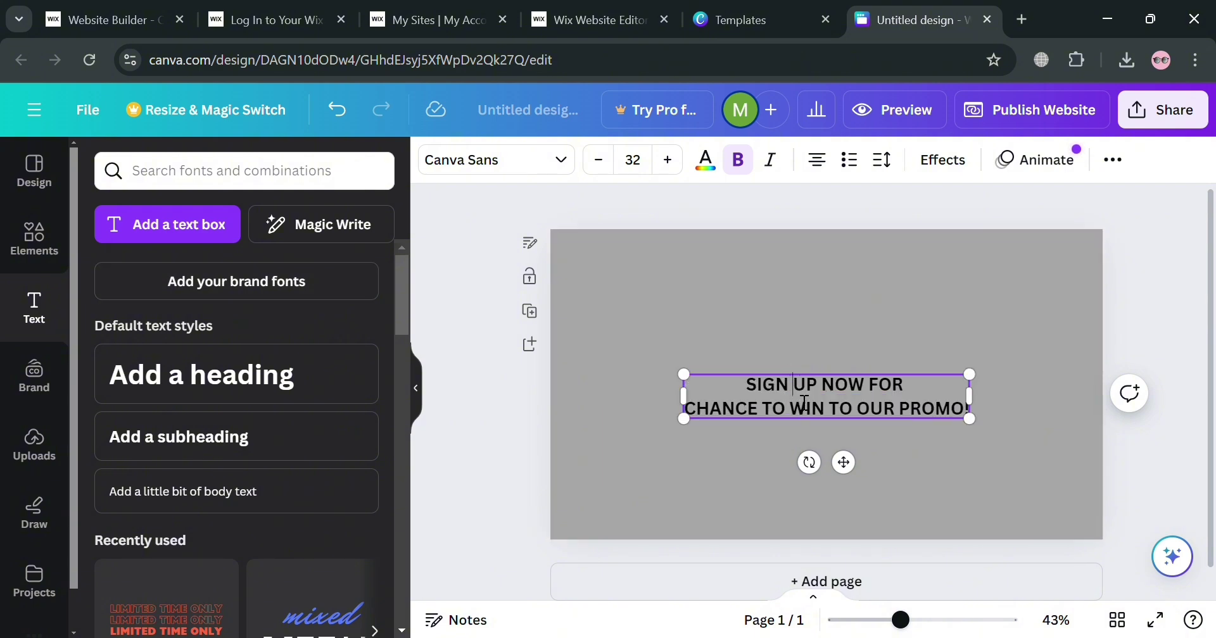
Step: Enlarge the promo text by three size steps and recolour it purple
{"action": "key", "text": "ctrl+shift+Right"}
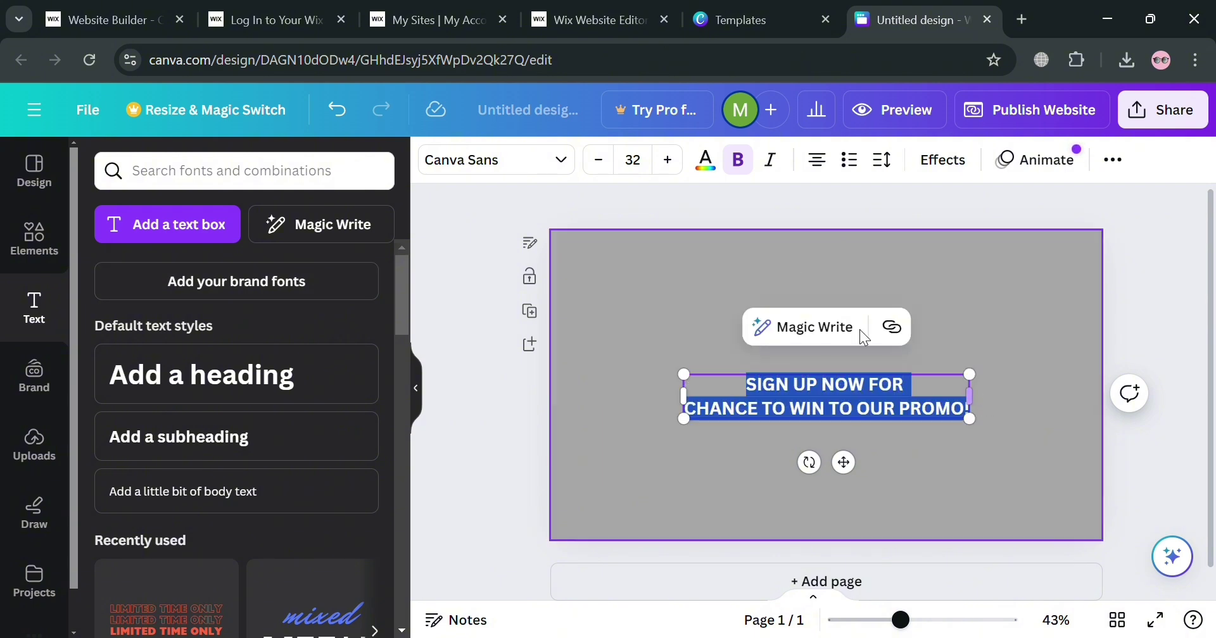
{"action": "left_click", "coordinate": [668, 160]}
{"action": "left_click", "coordinate": [668, 159]}
{"action": "left_click", "coordinate": [669, 159]}
{"action": "left_click", "coordinate": [669, 159]}
{"action": "left_click", "coordinate": [669, 160]}
{"action": "left_click", "coordinate": [669, 159]}
{"action": "left_click", "coordinate": [671, 161]}
{"action": "left_click", "coordinate": [706, 160]}
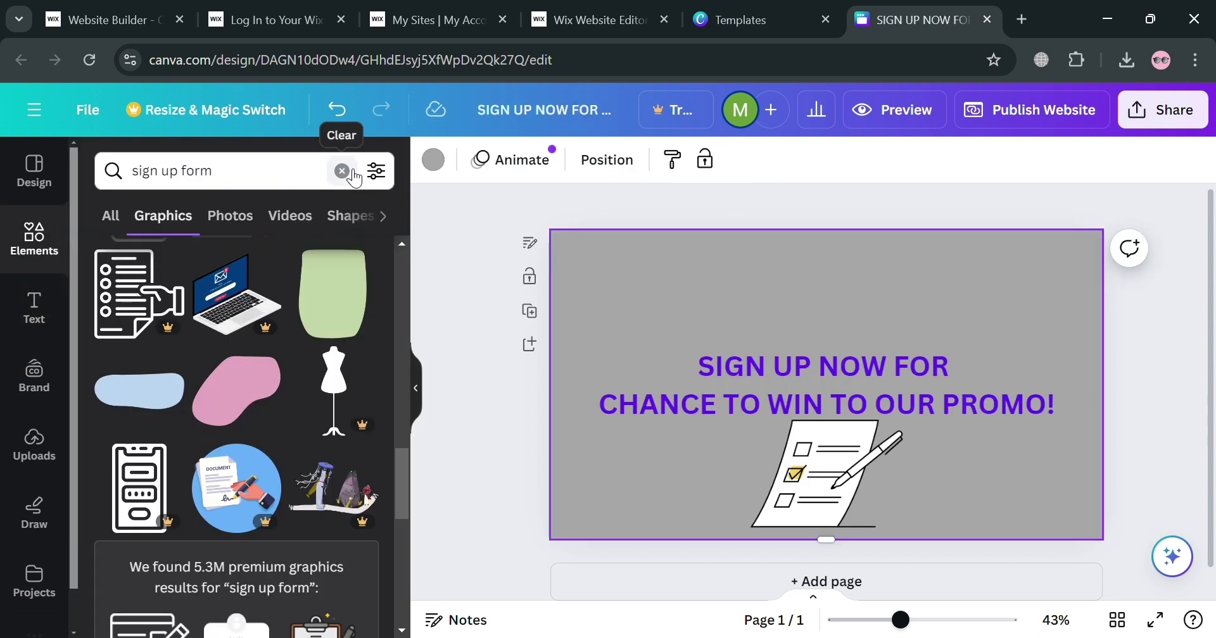
Step: Search graphics for 'WIN' and place the WIN-with-stars graphic at the banner's top
{"action": "left_click", "coordinate": [352, 175]}
{"action": "type", "text": "WIN"}
{"action": "key", "text": "Return"}
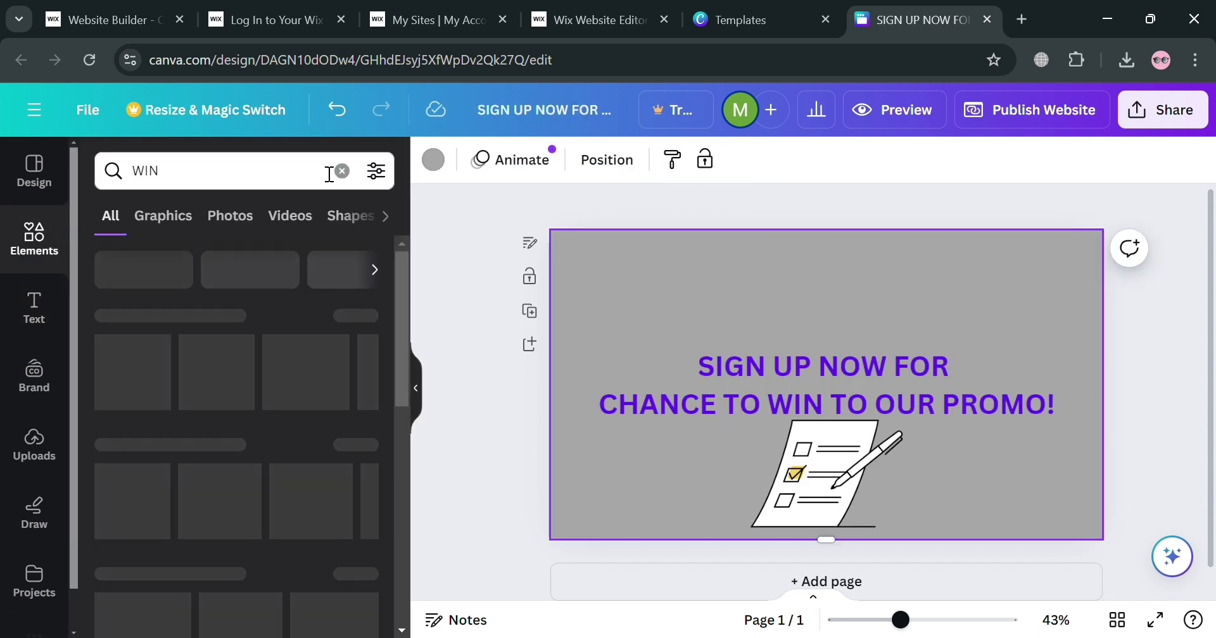
{"action": "left_click", "coordinate": [163, 215]}
{"action": "left_click_drag", "start_coordinate": [234, 272], "coordinate": [863, 332]}
{"action": "left_click", "coordinate": [1046, 343]}
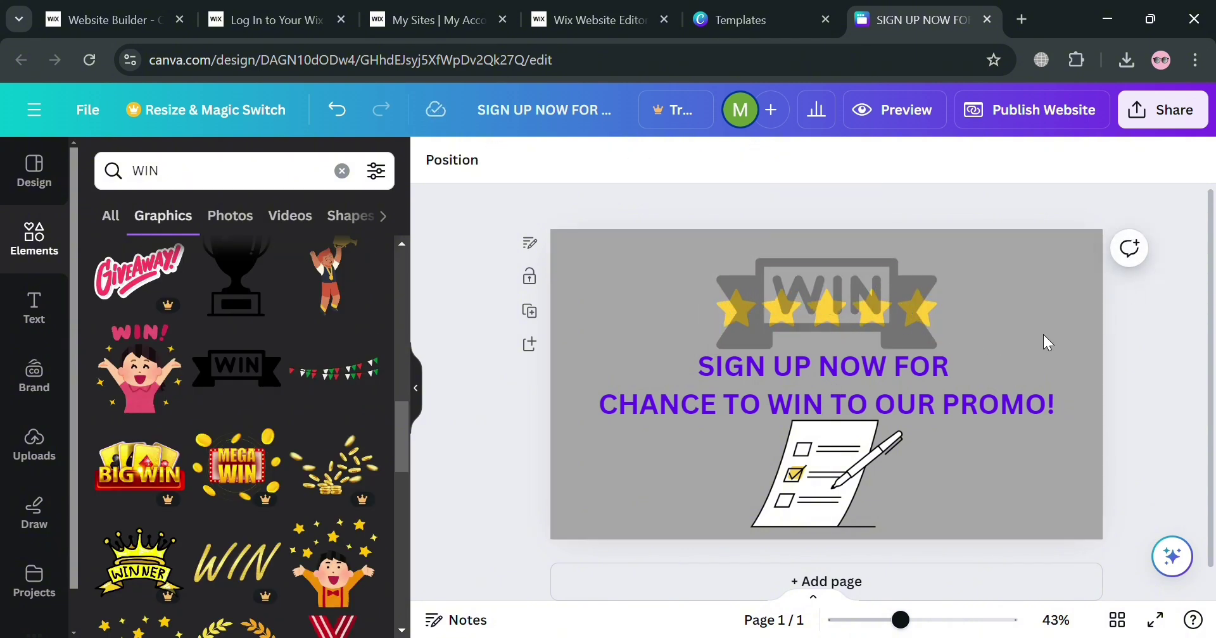
{"action": "left_click", "coordinate": [1163, 110]}
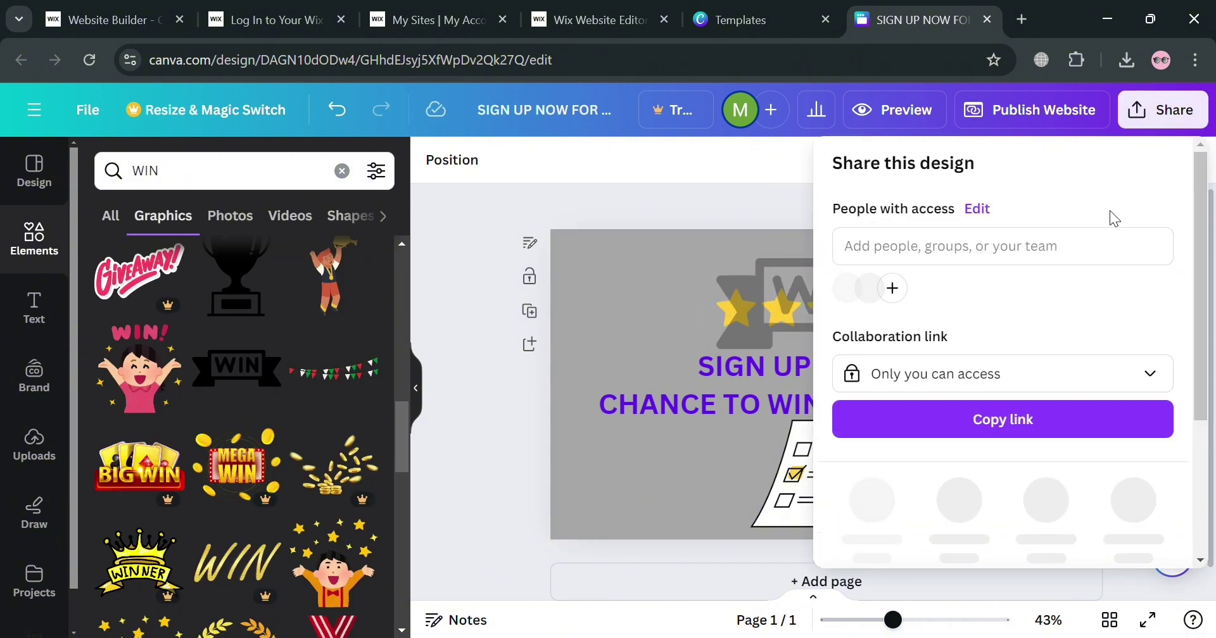
Step: Download the promo banner as a 1366 × 768 px PNG and dismiss the popup
{"action": "scroll", "coordinate": [1025, 513], "scroll_direction": "down", "scroll_amount": 3}
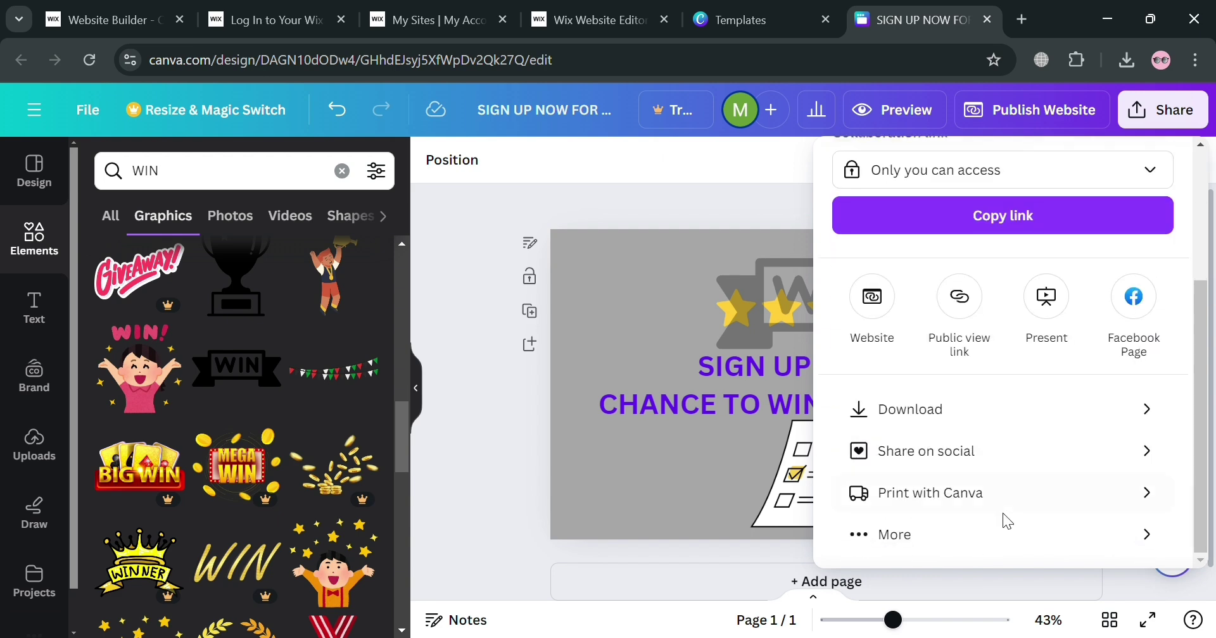
{"action": "left_click", "coordinate": [1008, 423]}
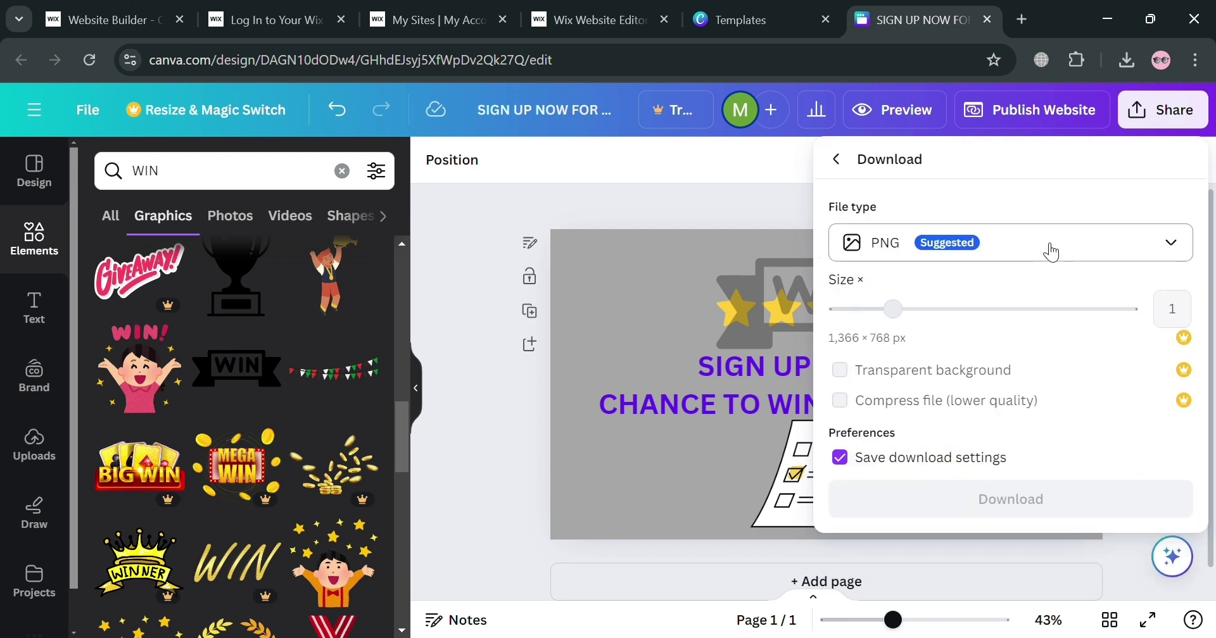
{"action": "left_click", "coordinate": [1076, 518]}
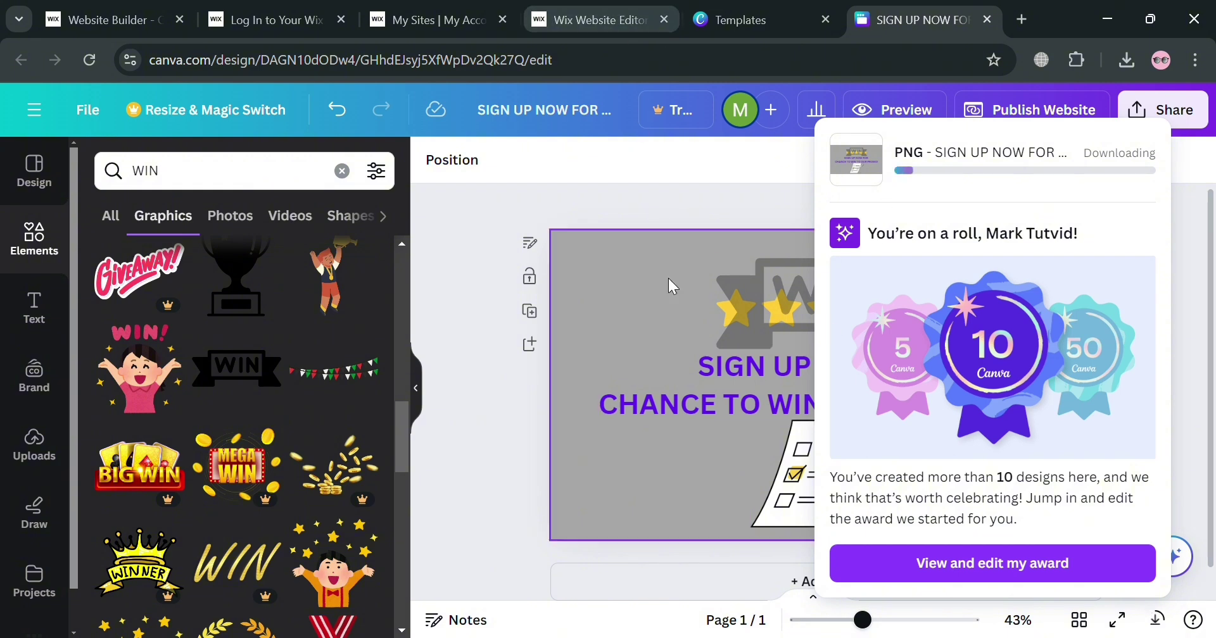
{"action": "left_click", "coordinate": [652, 327]}
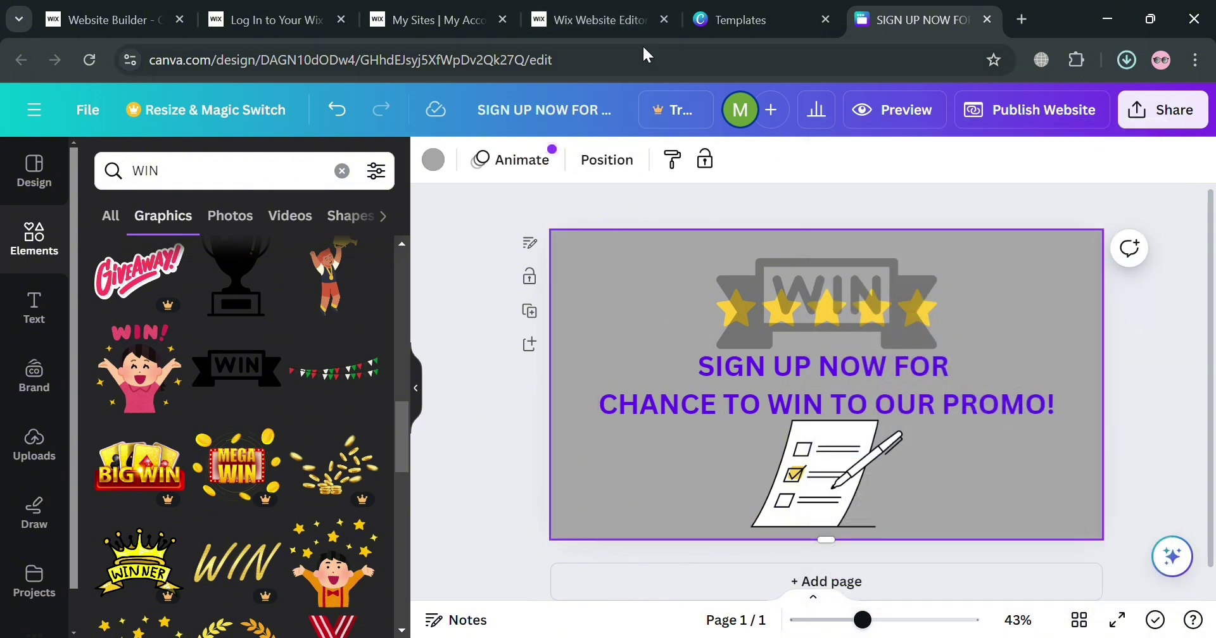
Step: Switch to the Wix editor showing the TechShed homepage
{"action": "left_click", "coordinate": [595, 6]}
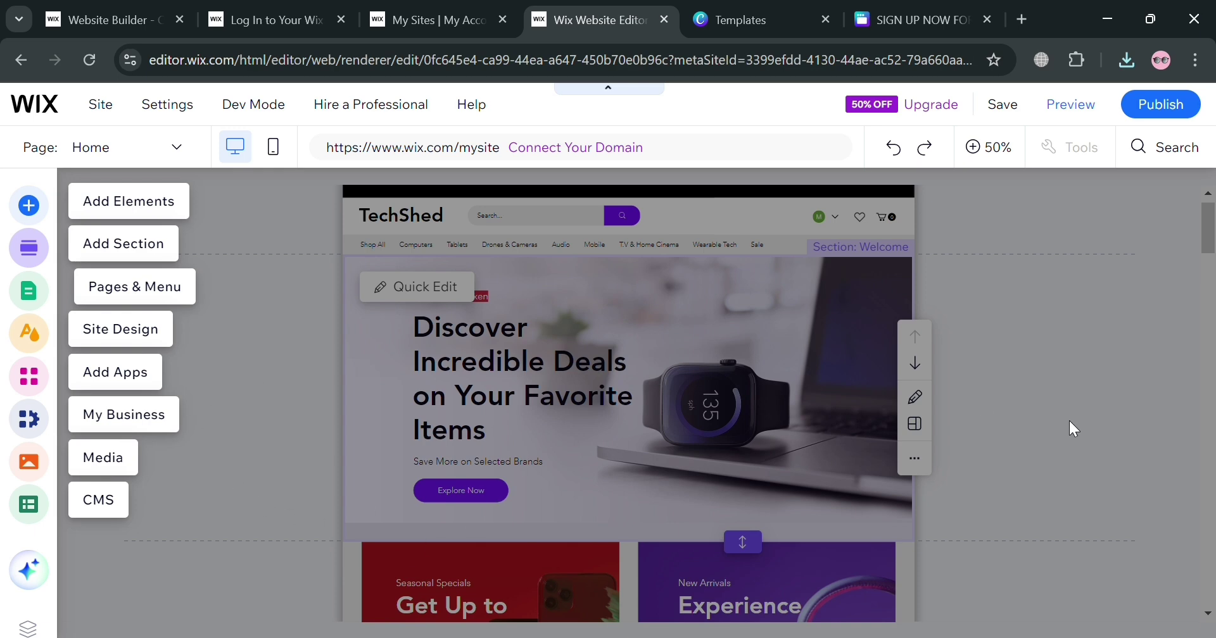
{"action": "scroll", "coordinate": [613, 469], "scroll_direction": "down", "scroll_amount": 10}
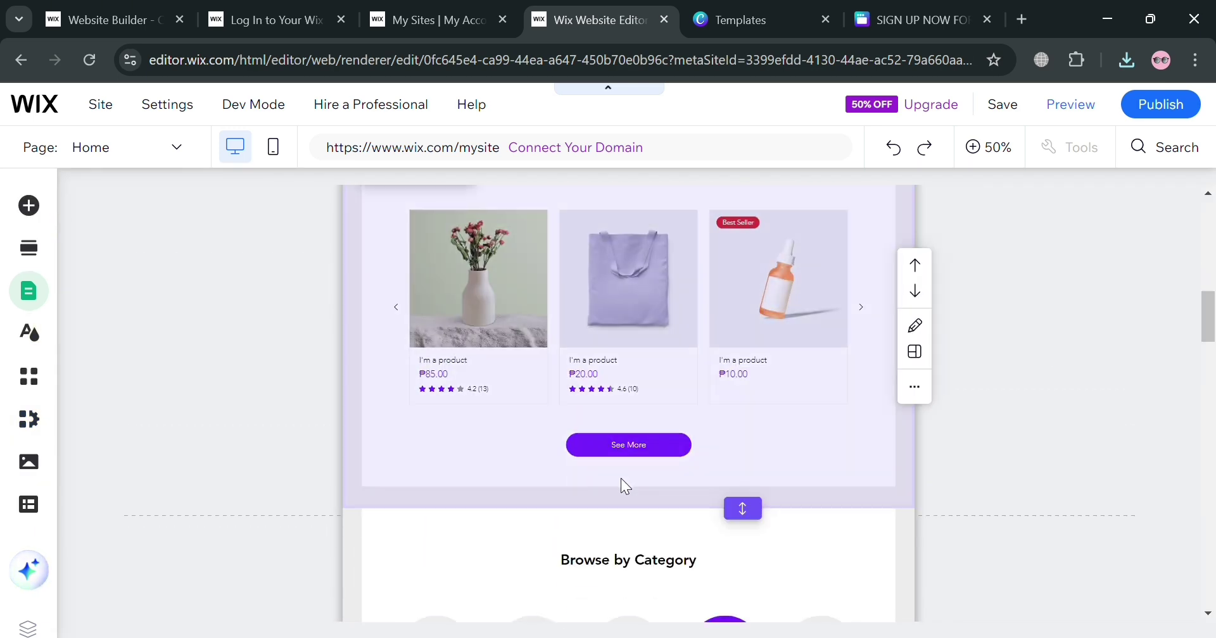
{"action": "scroll", "coordinate": [621, 477], "scroll_direction": "up", "scroll_amount": 10}
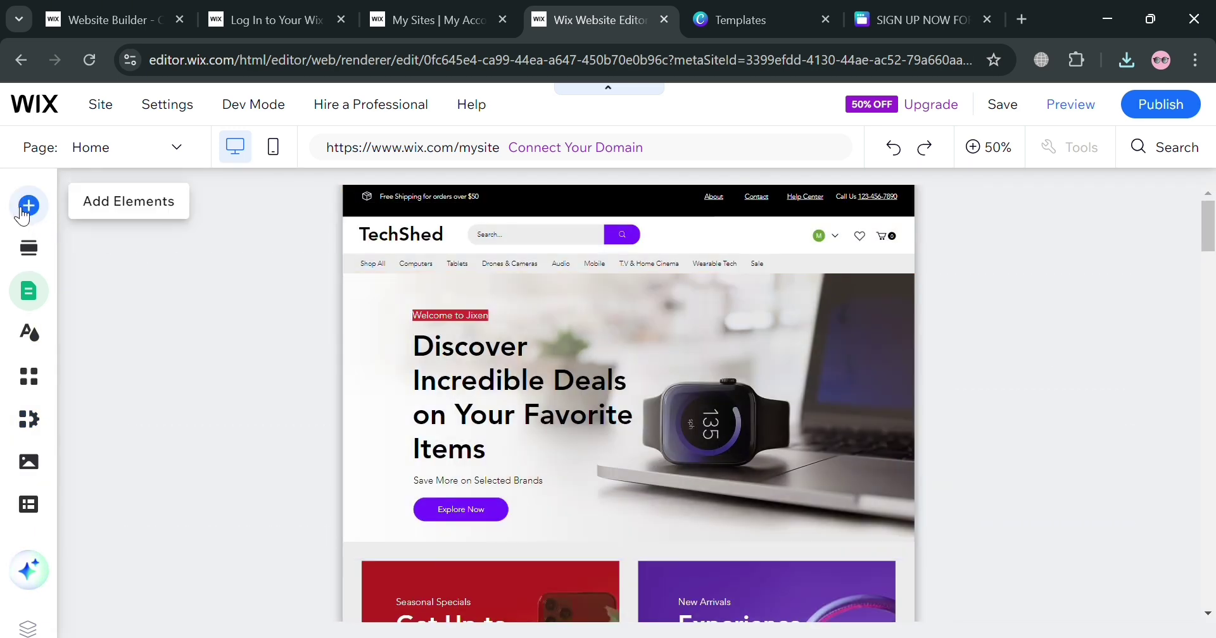
Step: Add the Classic misty mountain-landscape strip below the category menu from Add Elements > Strip
{"action": "left_click", "coordinate": [23, 214]}
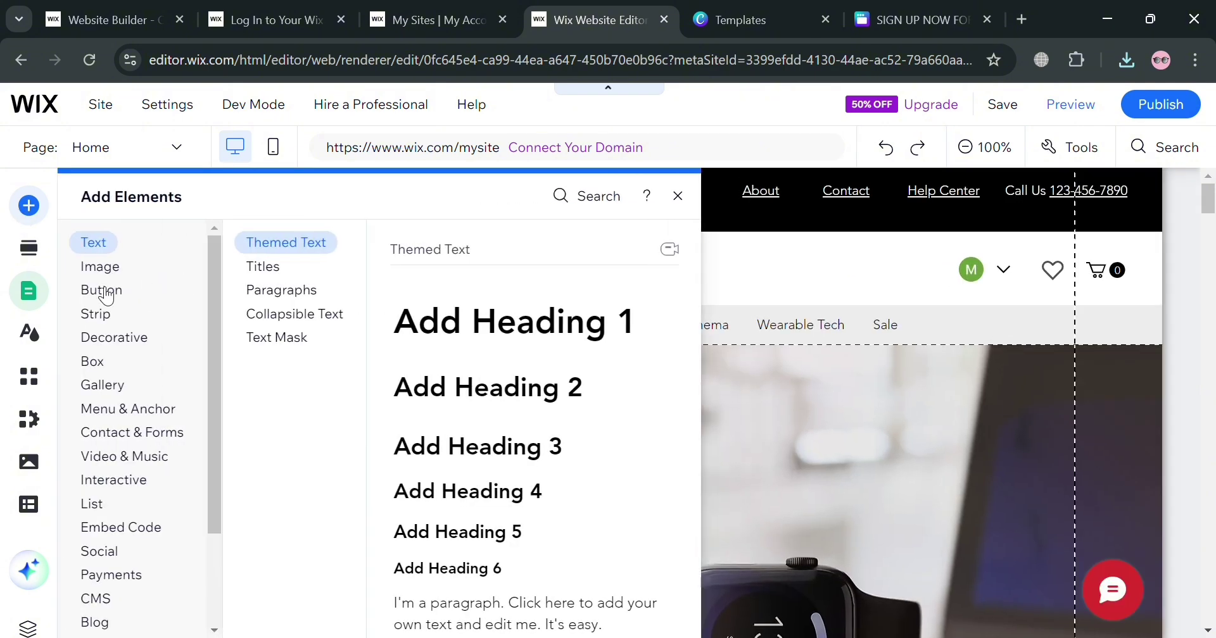
{"action": "left_click", "coordinate": [101, 291]}
{"action": "left_click", "coordinate": [142, 442]}
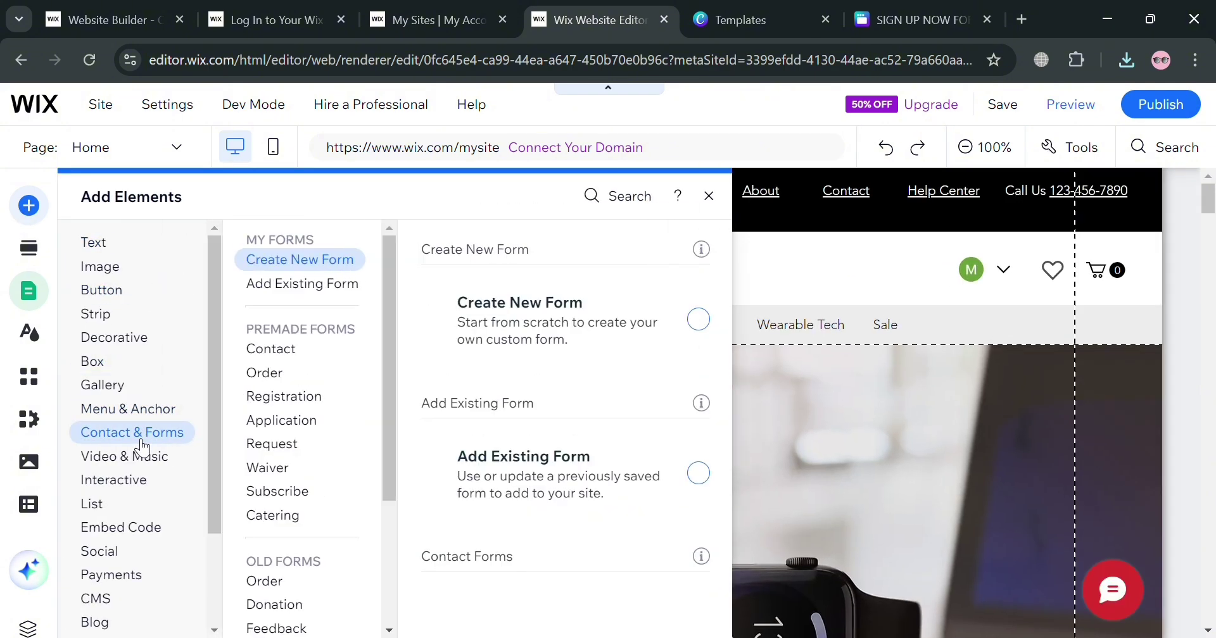
{"action": "left_click", "coordinate": [102, 317]}
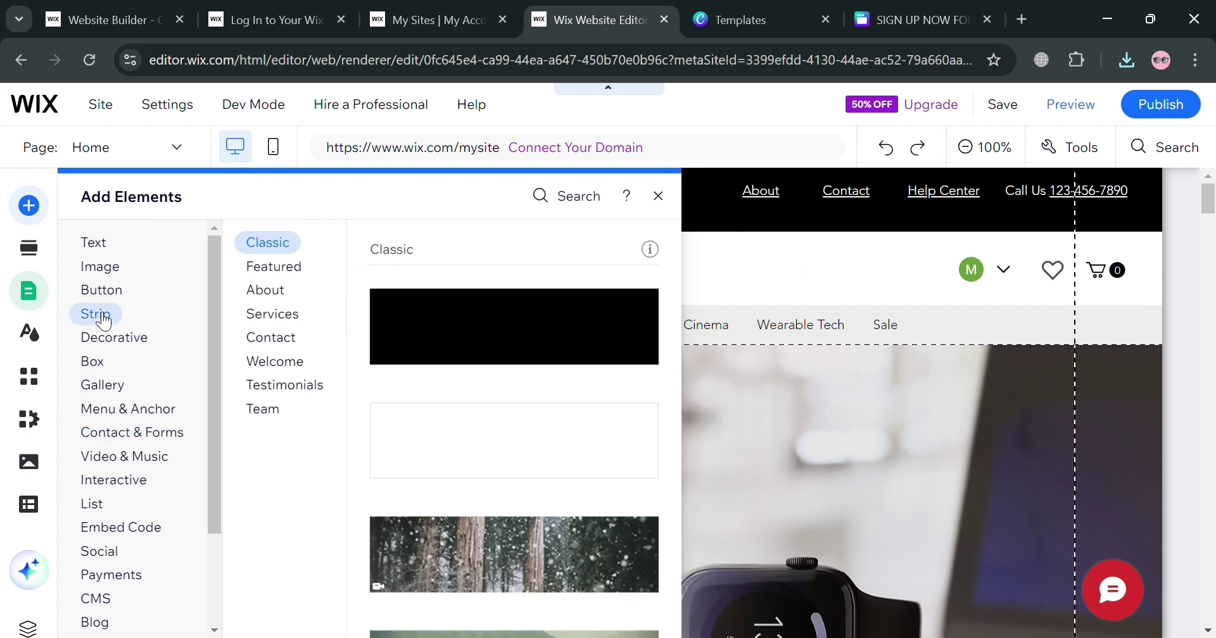
{"action": "scroll", "coordinate": [553, 333], "scroll_direction": "down", "scroll_amount": 5}
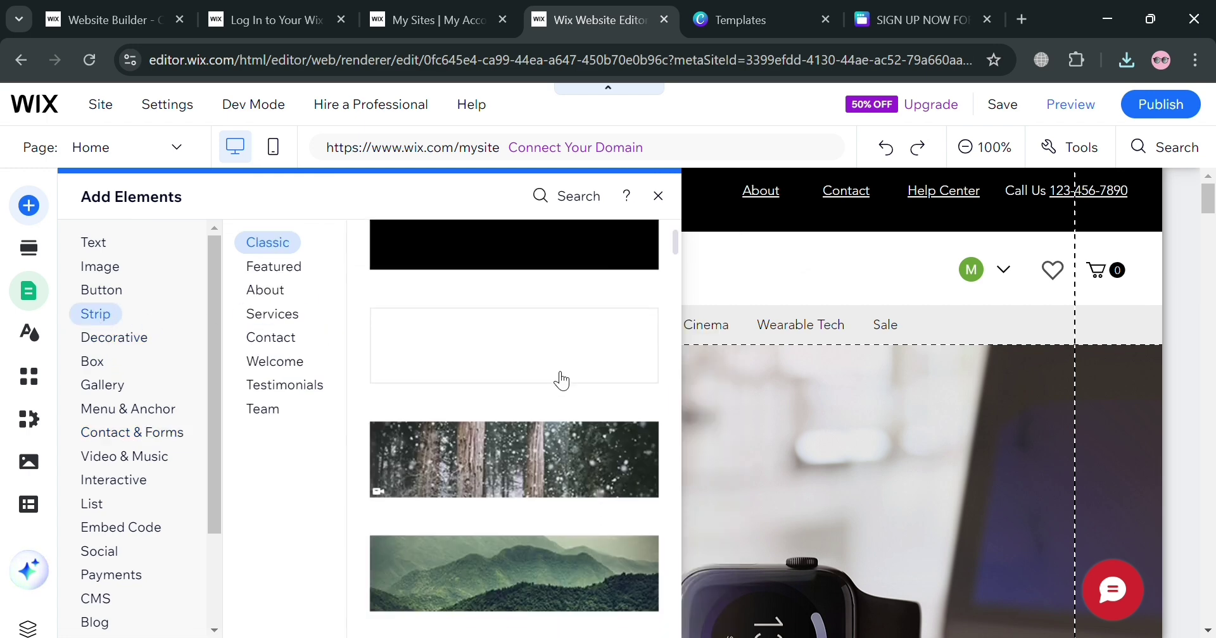
{"action": "scroll", "coordinate": [546, 450], "scroll_direction": "up", "scroll_amount": 2}
{"action": "scroll", "coordinate": [546, 450], "scroll_direction": "down", "scroll_amount": 4}
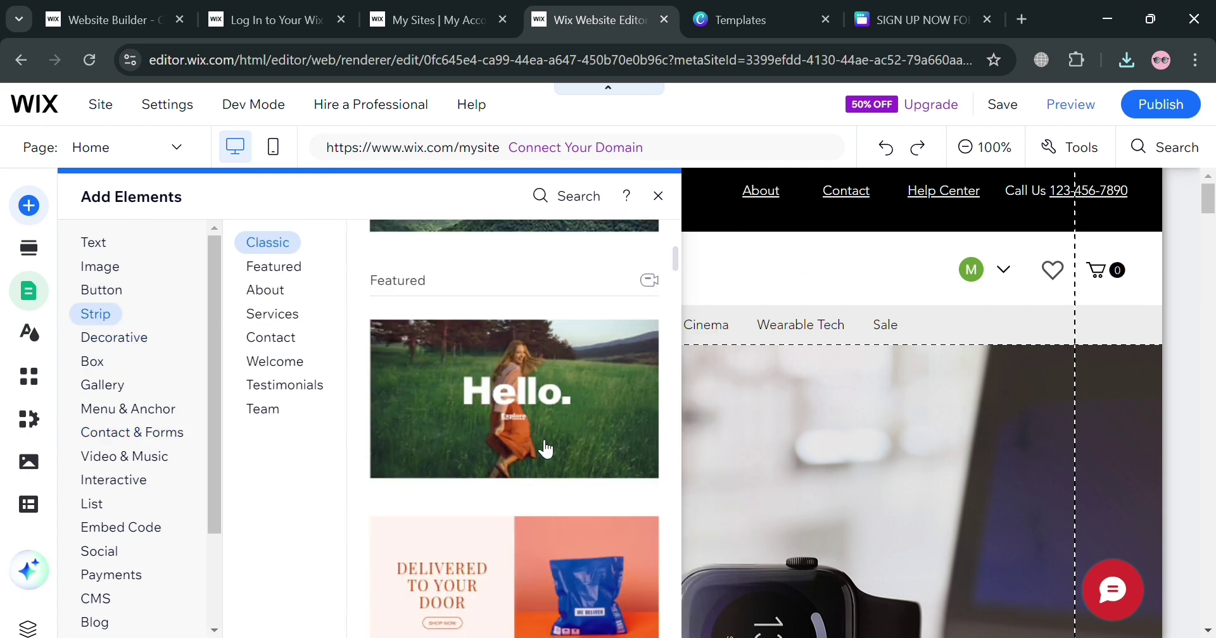
{"action": "scroll", "coordinate": [546, 451], "scroll_direction": "up", "scroll_amount": 4}
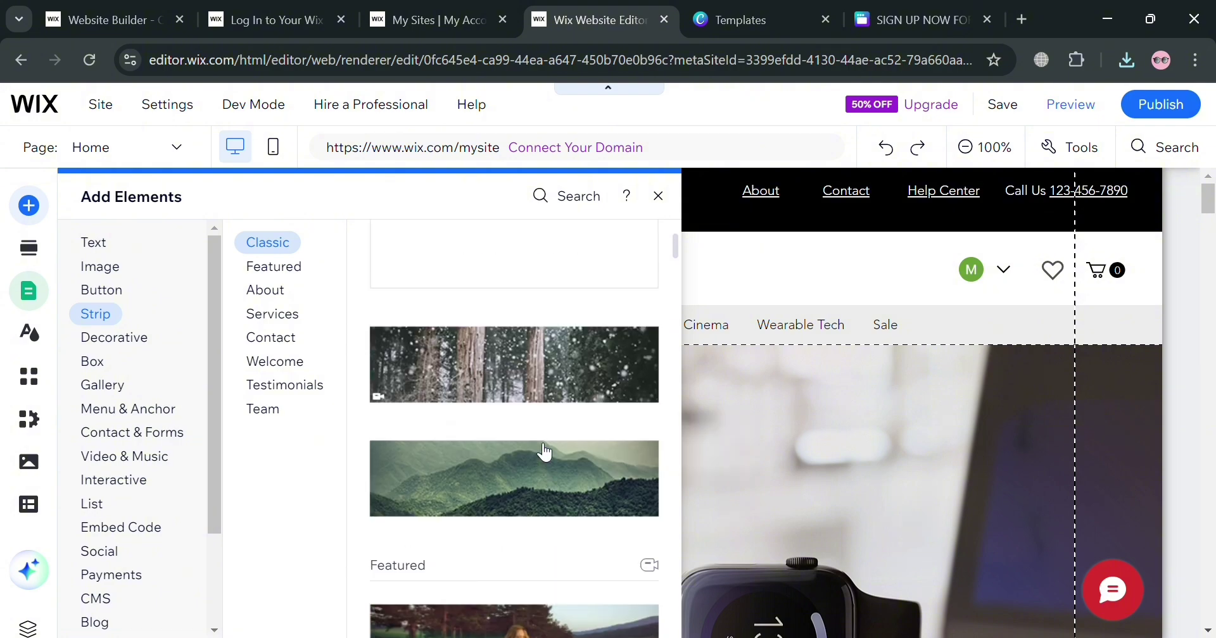
{"action": "left_click", "coordinate": [528, 483]}
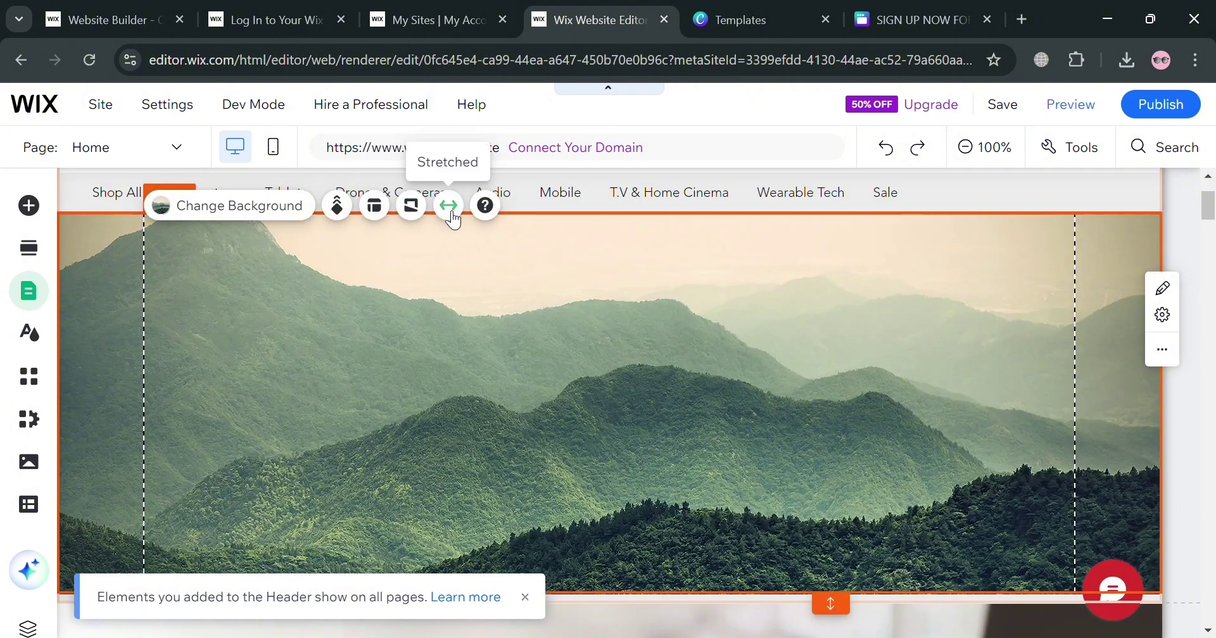
Step: Give the stretched mountain strip 20 px side margins
{"action": "left_click", "coordinate": [448, 206]}
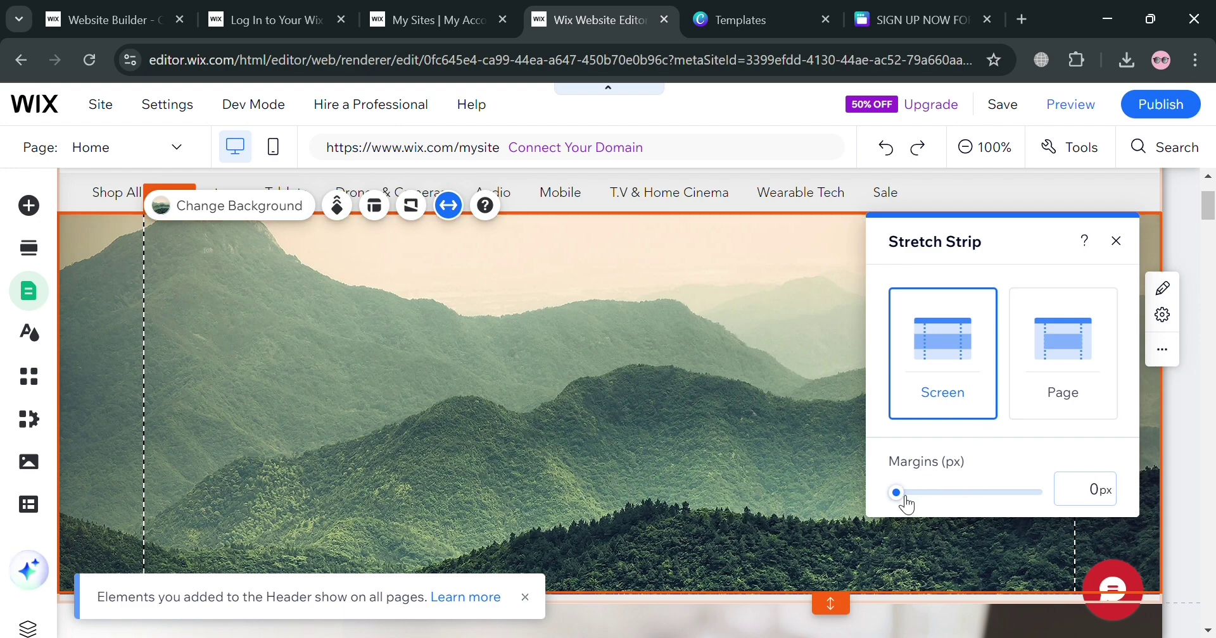
{"action": "left_click_drag", "start_coordinate": [907, 504], "coordinate": [913, 507]}
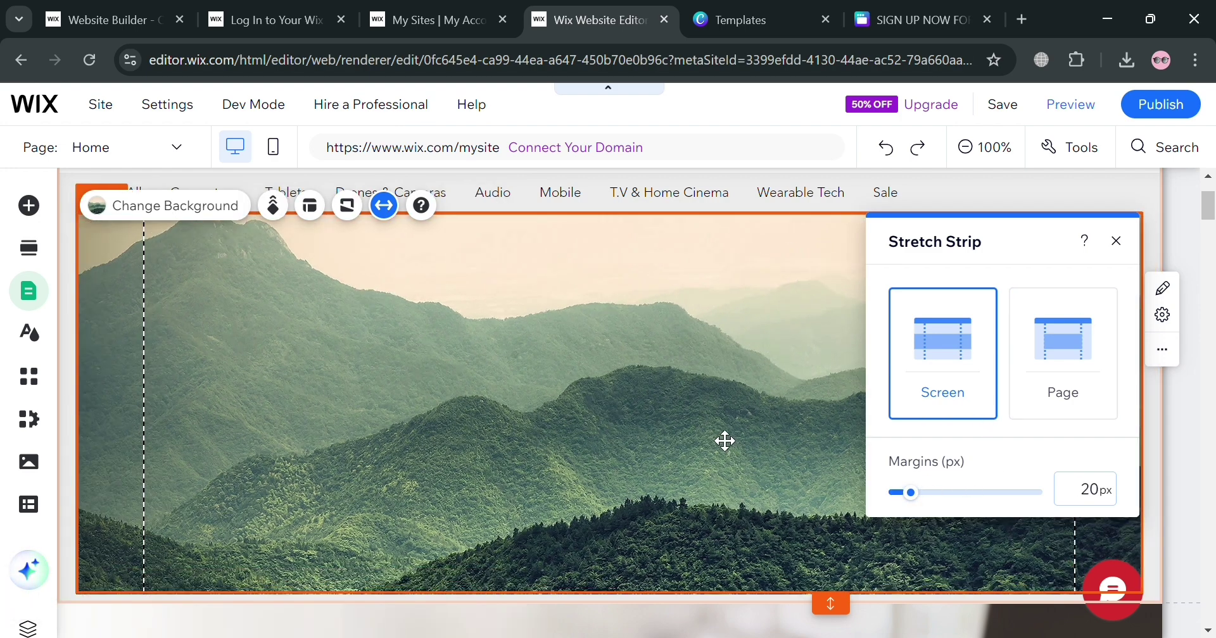
{"action": "left_click", "coordinate": [1116, 240]}
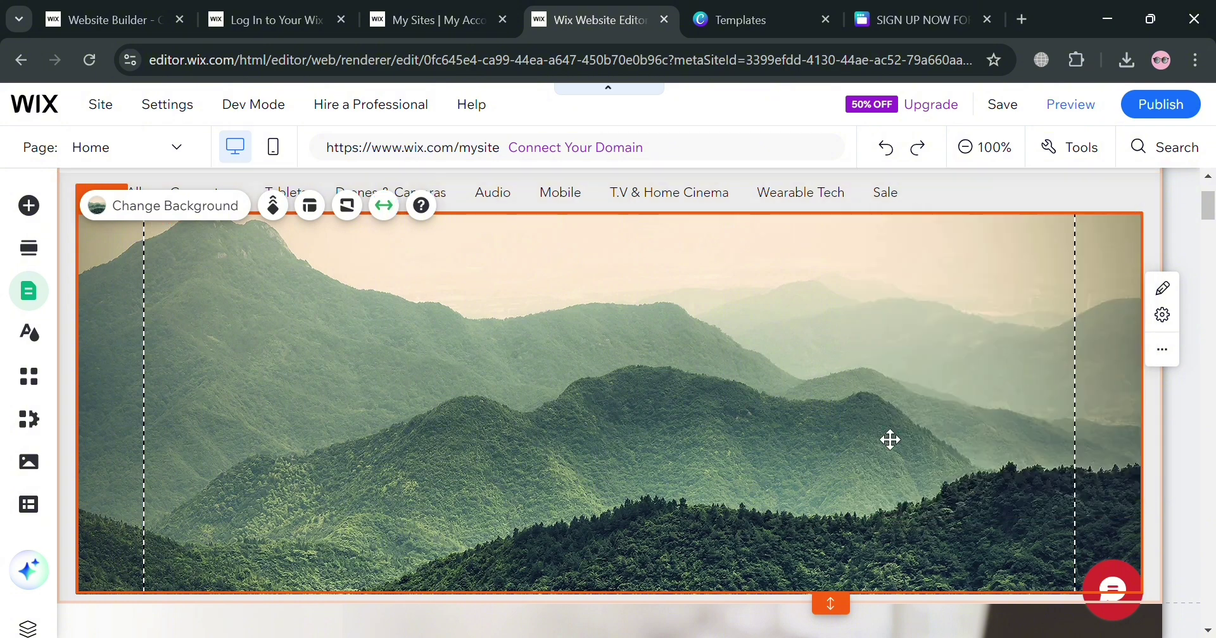
{"action": "left_click", "coordinate": [212, 216]}
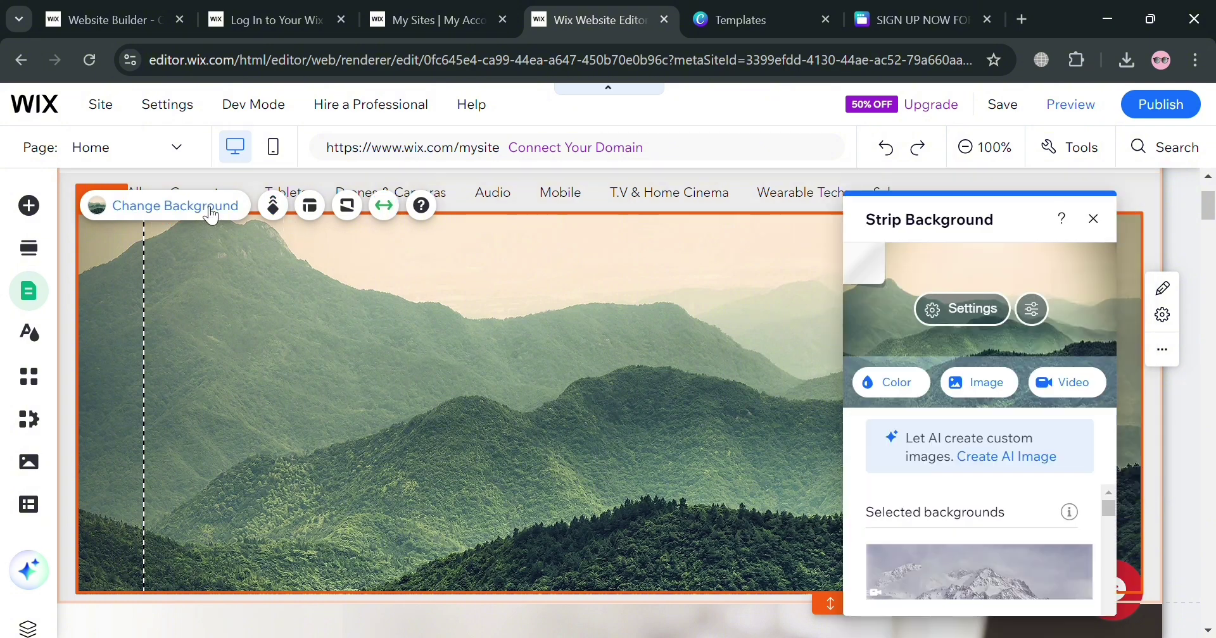
Step: Upload the Canva logistic banner PNG from the computer and set it as the strip background
{"action": "left_click", "coordinate": [980, 386]}
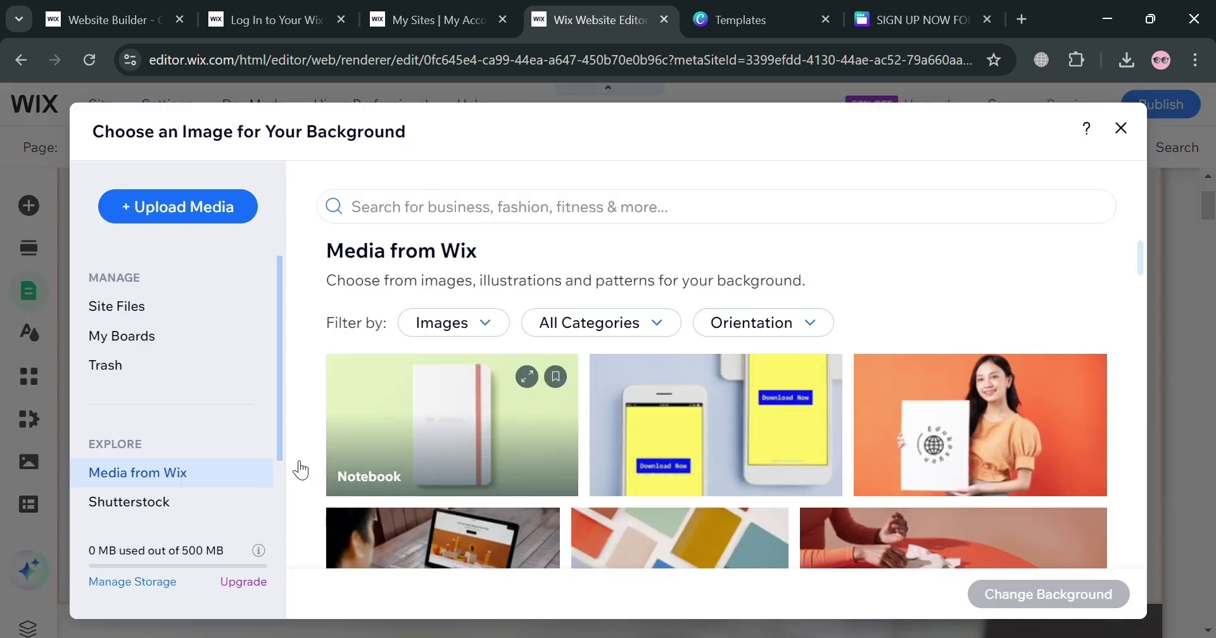
{"action": "left_click", "coordinate": [152, 223]}
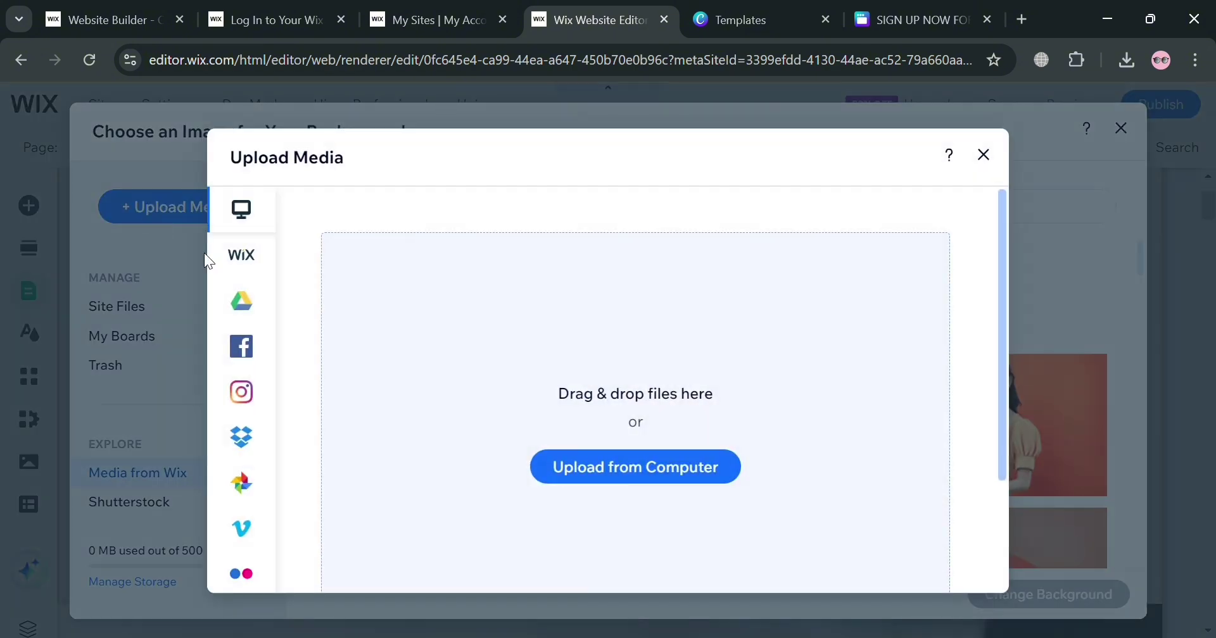
{"action": "left_click", "coordinate": [711, 467]}
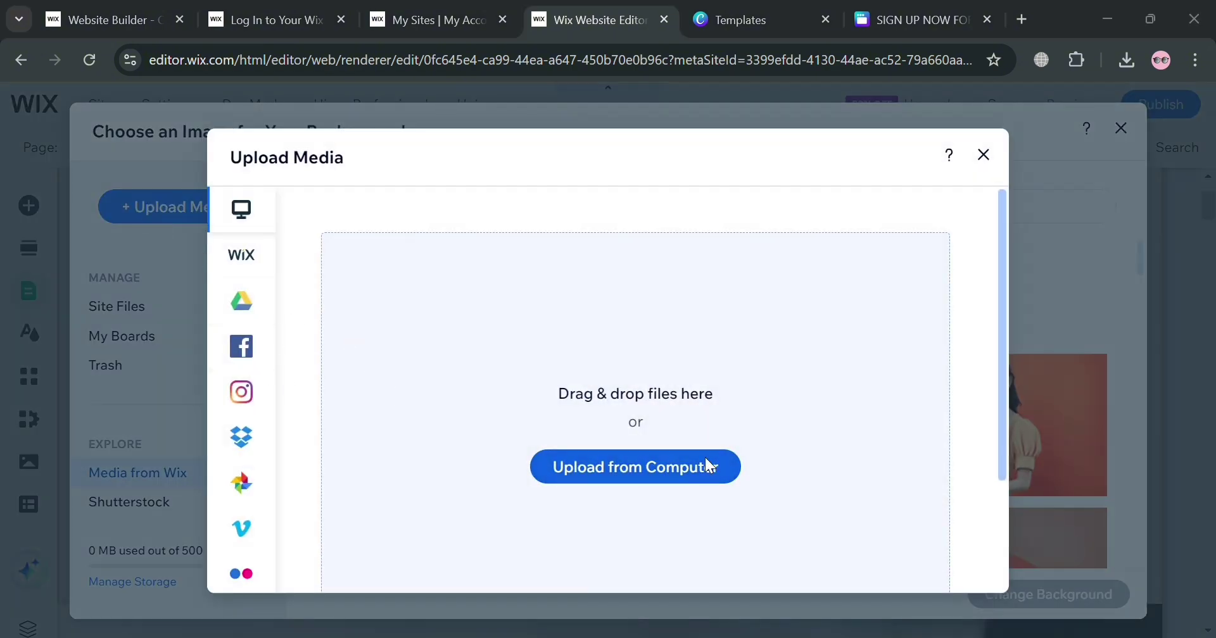
{"action": "left_click", "coordinate": [400, 602]}
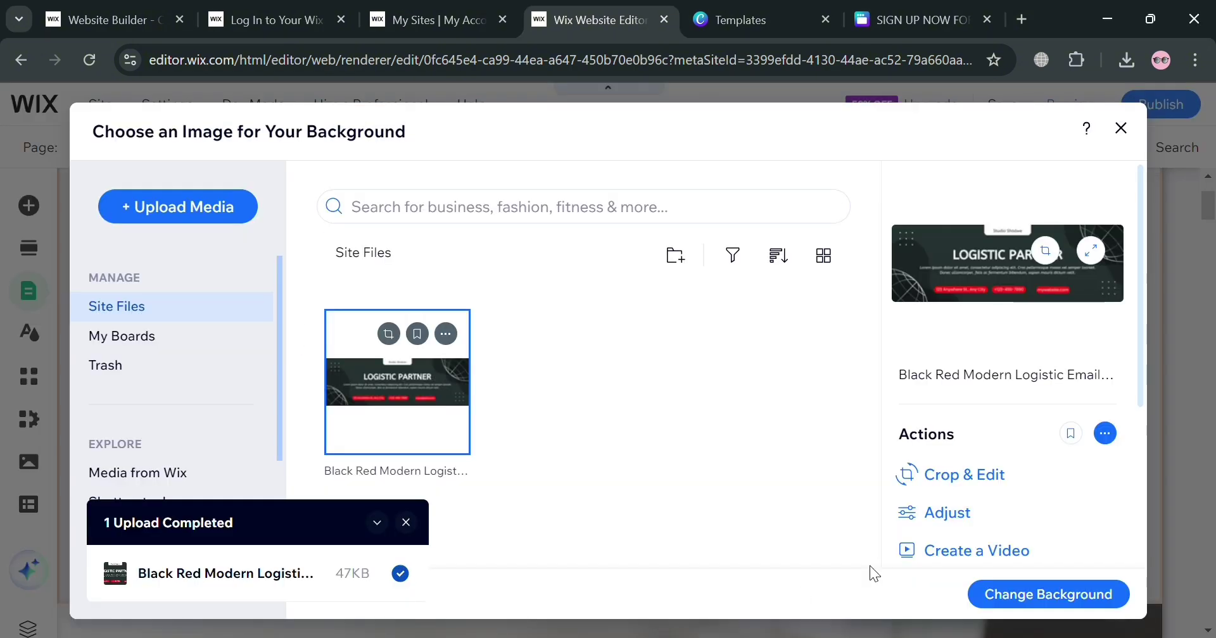
{"action": "left_click", "coordinate": [1062, 601]}
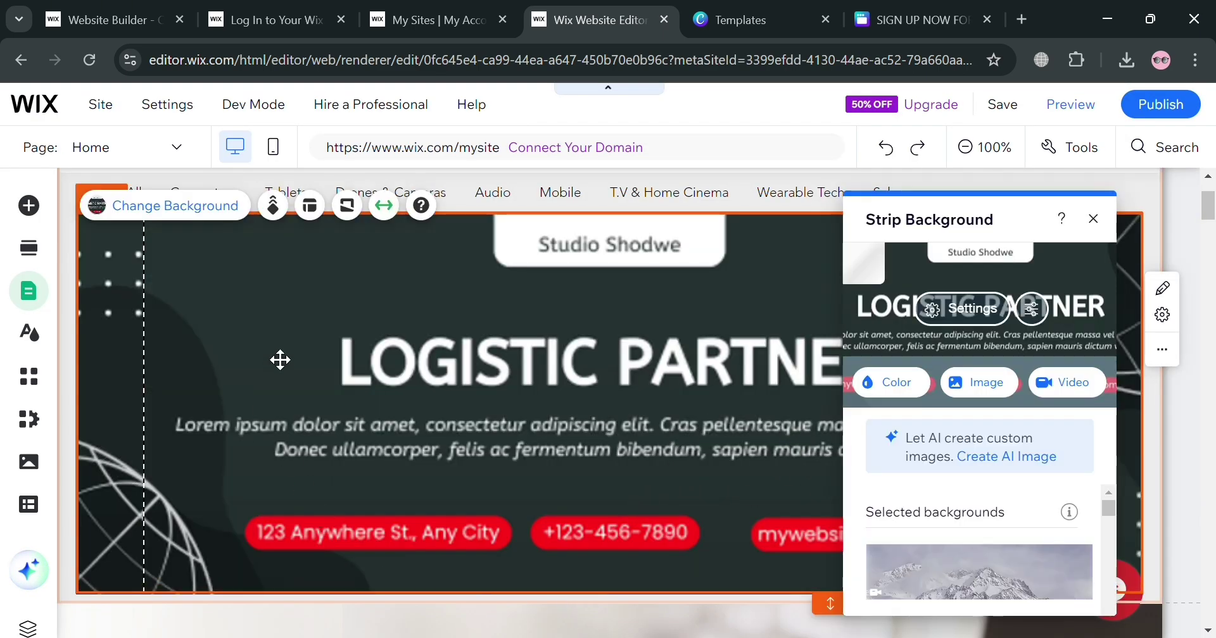
{"action": "scroll", "coordinate": [766, 544], "scroll_direction": "up", "scroll_amount": 2}
Step: Close the strip background settings and review the LOGISTIC PARTNER banner on the page
{"action": "scroll", "coordinate": [766, 544], "scroll_direction": "down", "scroll_amount": 3}
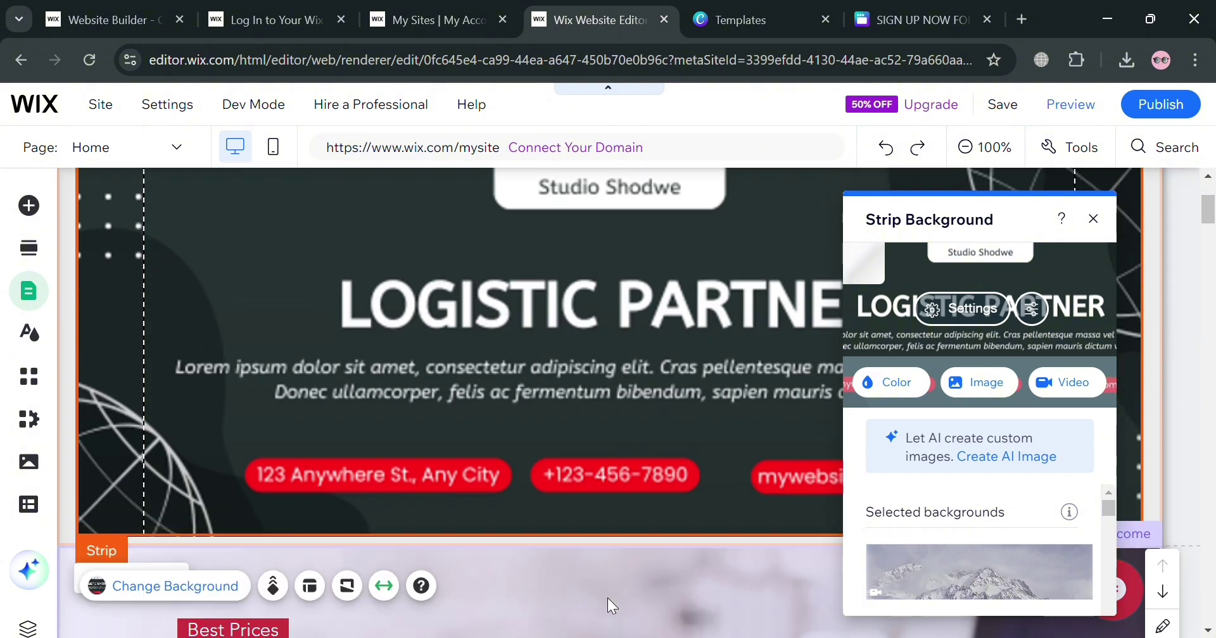
{"action": "left_click", "coordinate": [607, 600]}
{"action": "scroll", "coordinate": [792, 480], "scroll_direction": "up", "scroll_amount": 1}
{"action": "scroll", "coordinate": [791, 480], "scroll_direction": "up", "scroll_amount": 2}
{"action": "scroll", "coordinate": [790, 480], "scroll_direction": "down", "scroll_amount": 7}
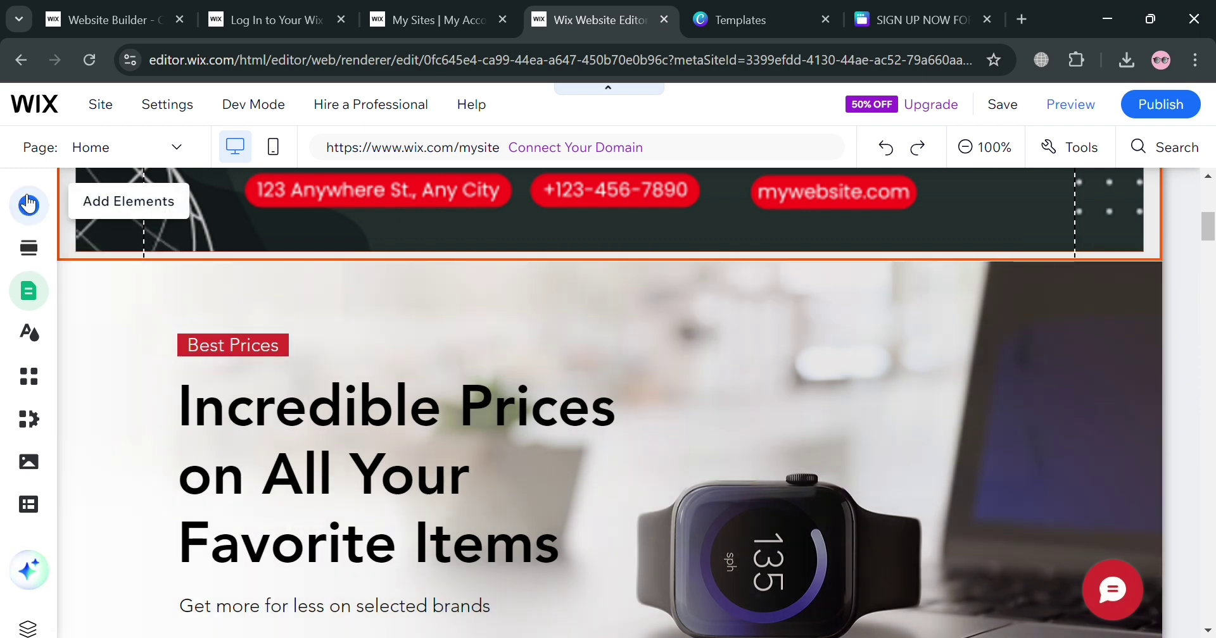
Step: Add the Featured 'Hello.' strip below the banner and select the LOGISTIC PARTNER strip
{"action": "left_click", "coordinate": [28, 203]}
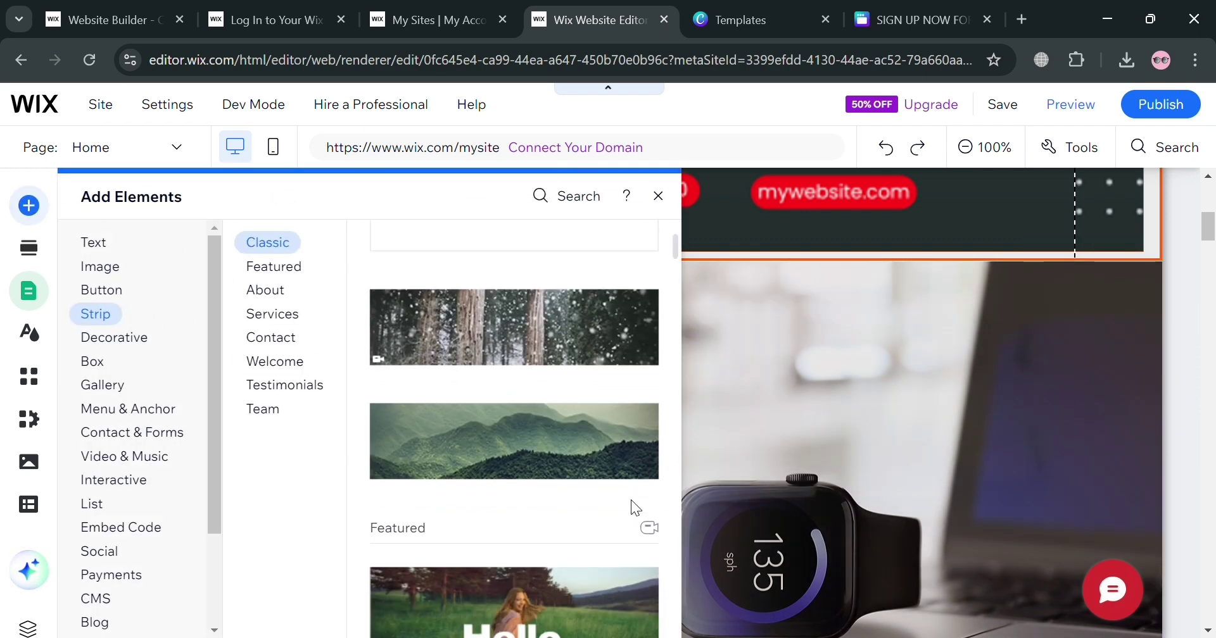
{"action": "scroll", "coordinate": [556, 510], "scroll_direction": "down", "scroll_amount": 2}
{"action": "left_click", "coordinate": [534, 512]}
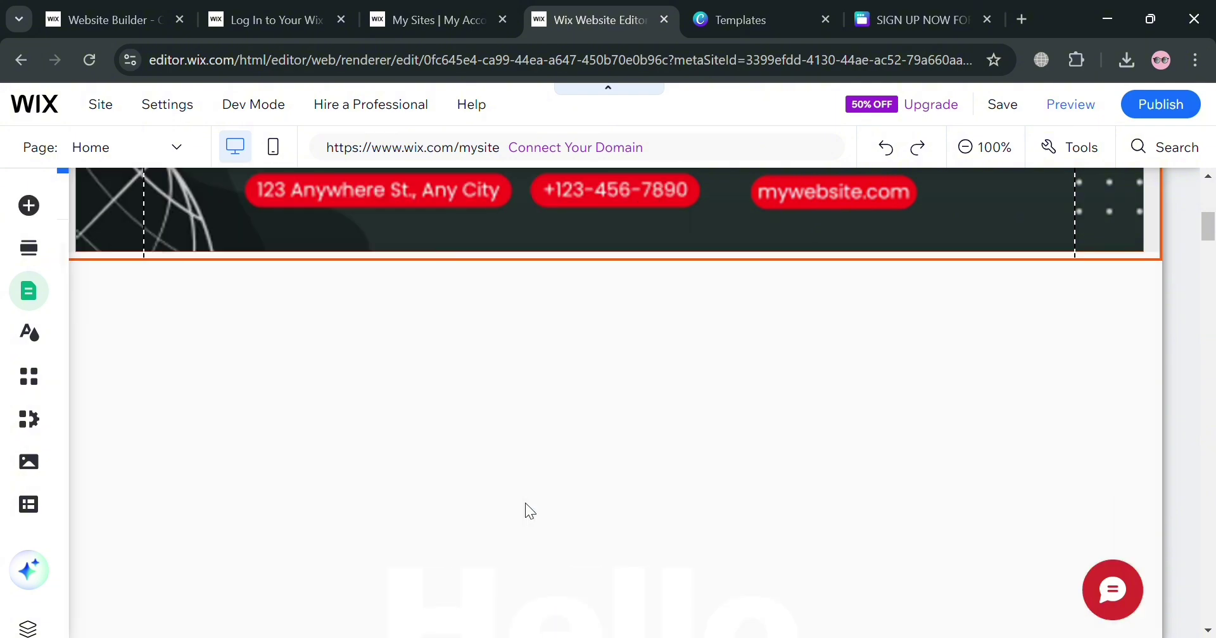
{"action": "scroll", "coordinate": [746, 486], "scroll_direction": "down", "scroll_amount": 5}
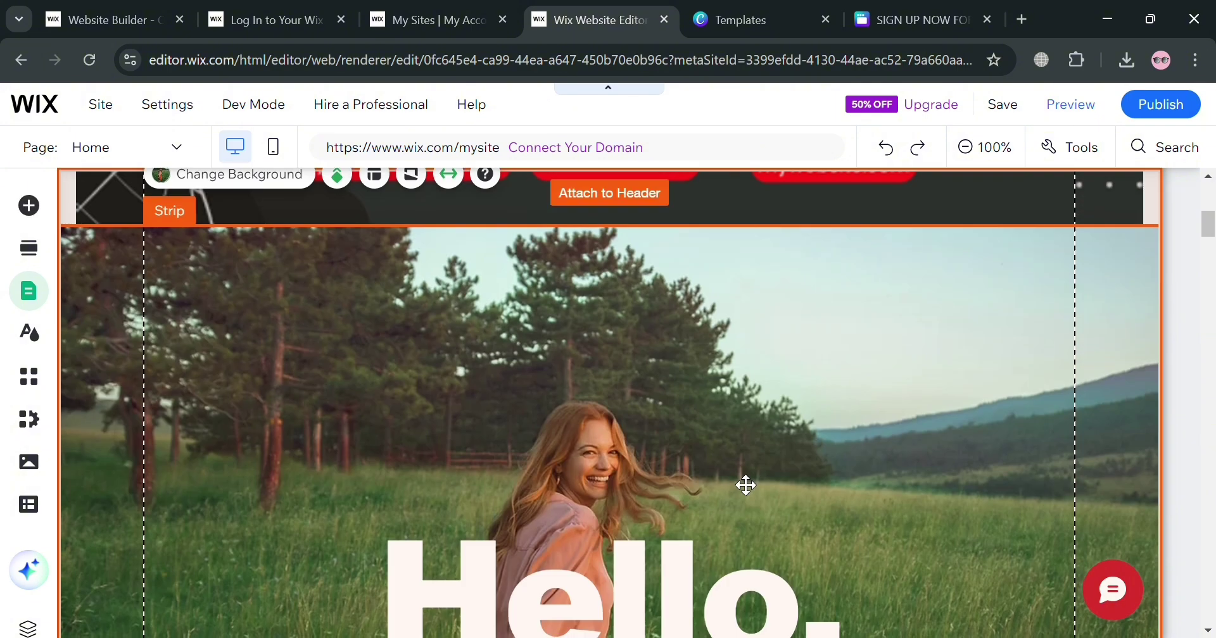
{"action": "scroll", "coordinate": [760, 471], "scroll_direction": "up", "scroll_amount": 10}
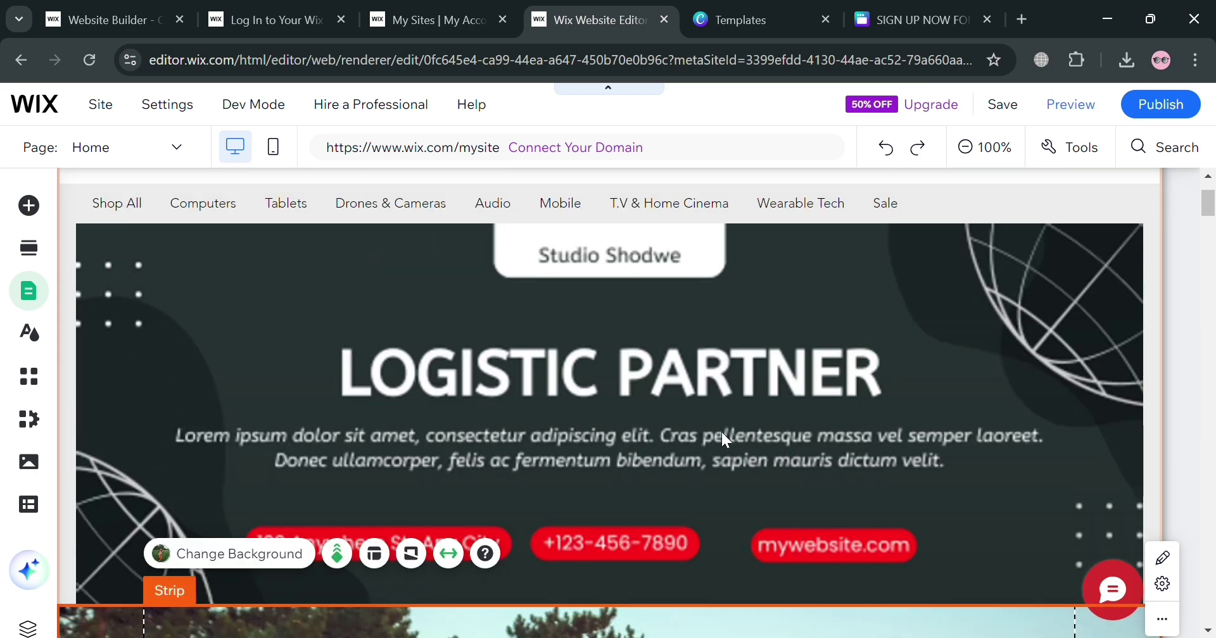
{"action": "left_click", "coordinate": [735, 427]}
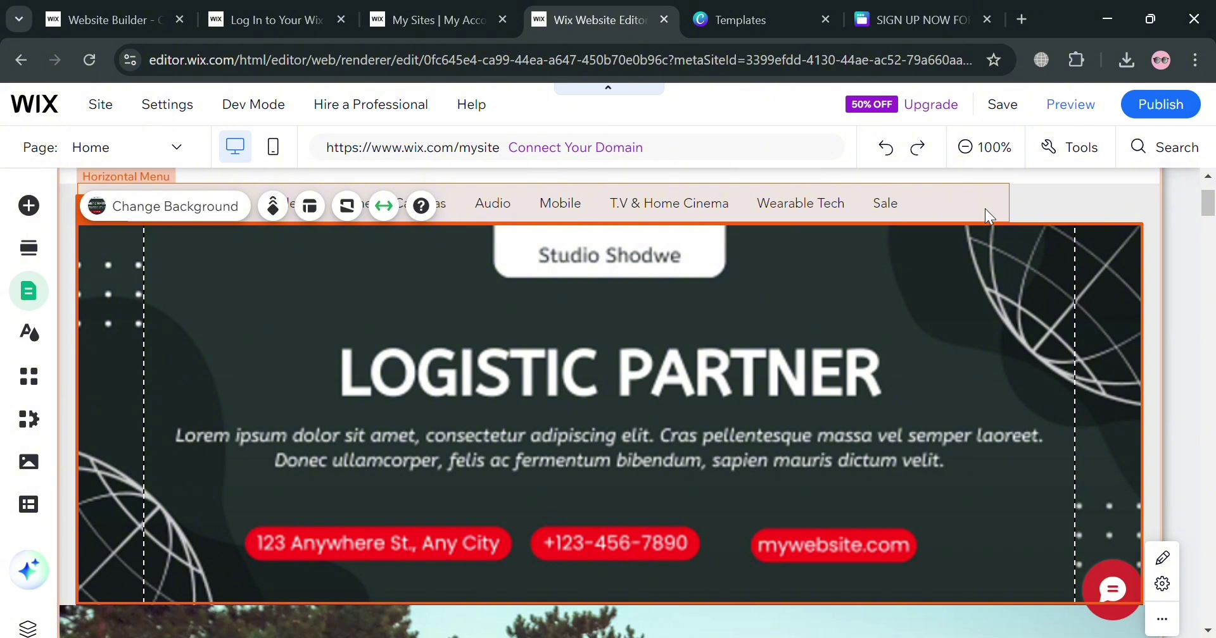
Step: Turn on the Toolbar option under Tools, then open background settings for the Hello. strip
{"action": "left_click", "coordinate": [1050, 154]}
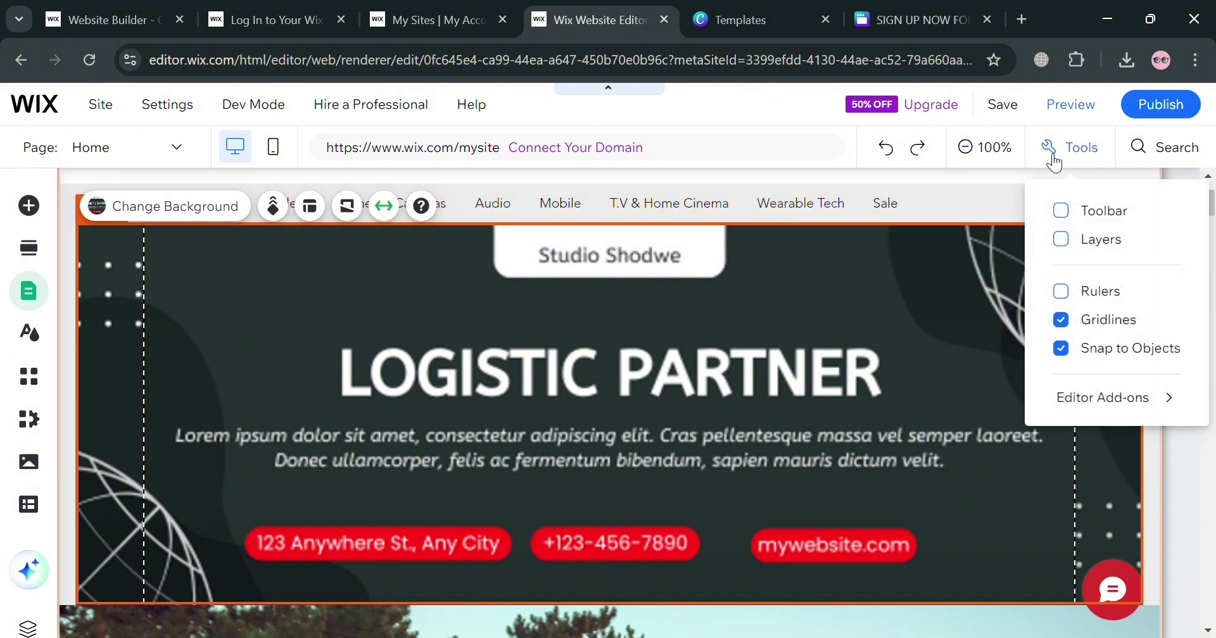
{"action": "left_click", "coordinate": [1064, 215]}
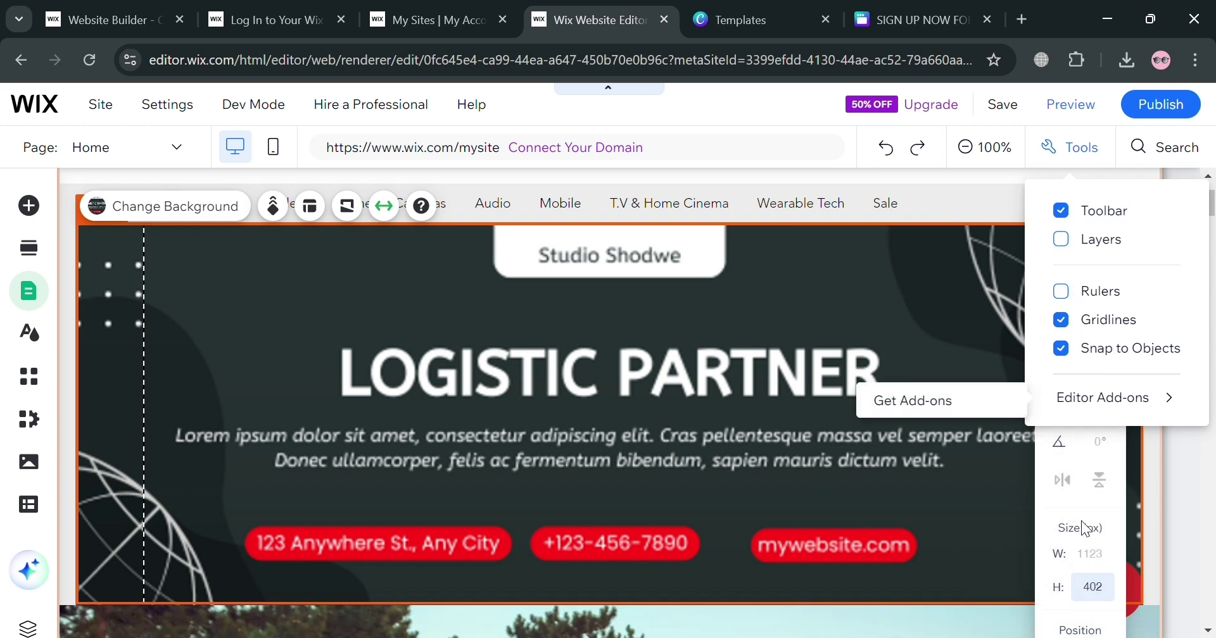
{"action": "mouse_move", "coordinate": [1178, 559]}
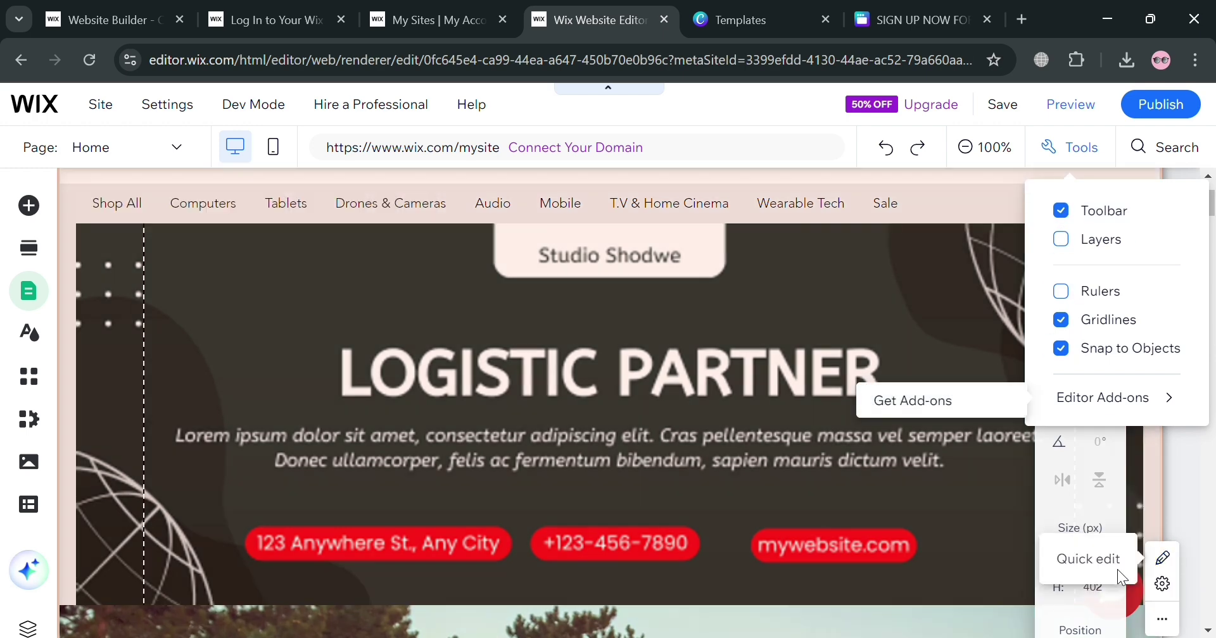
{"action": "left_click", "coordinate": [1153, 494]}
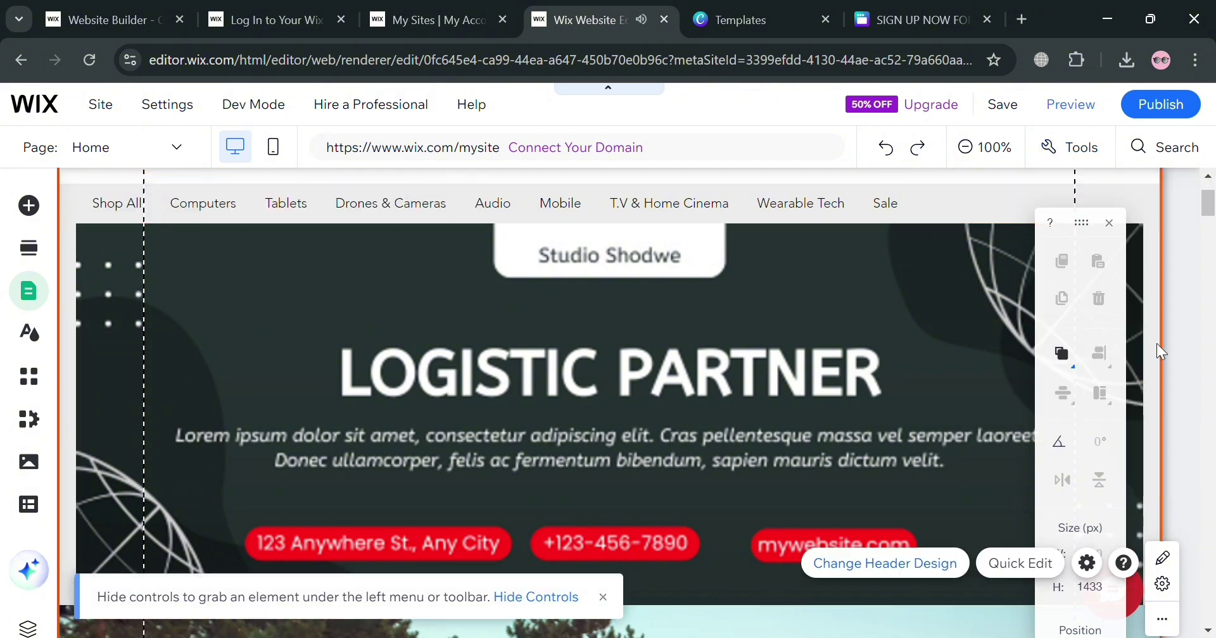
{"action": "scroll", "coordinate": [1156, 343], "scroll_direction": "down", "scroll_amount": 5}
{"action": "left_click", "coordinate": [272, 210]}
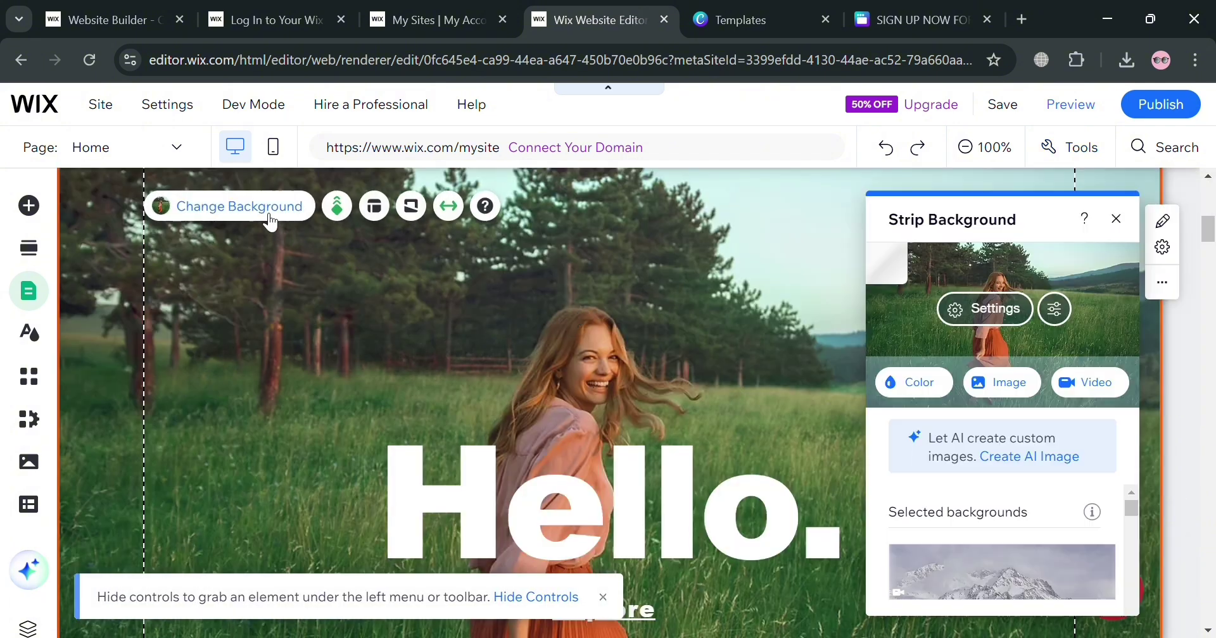
Step: Upload the SIGN UP NOW promo image as the Hello. strip's background image, replacing the field photo
{"action": "left_click", "coordinate": [1005, 386]}
{"action": "left_click", "coordinate": [209, 219]}
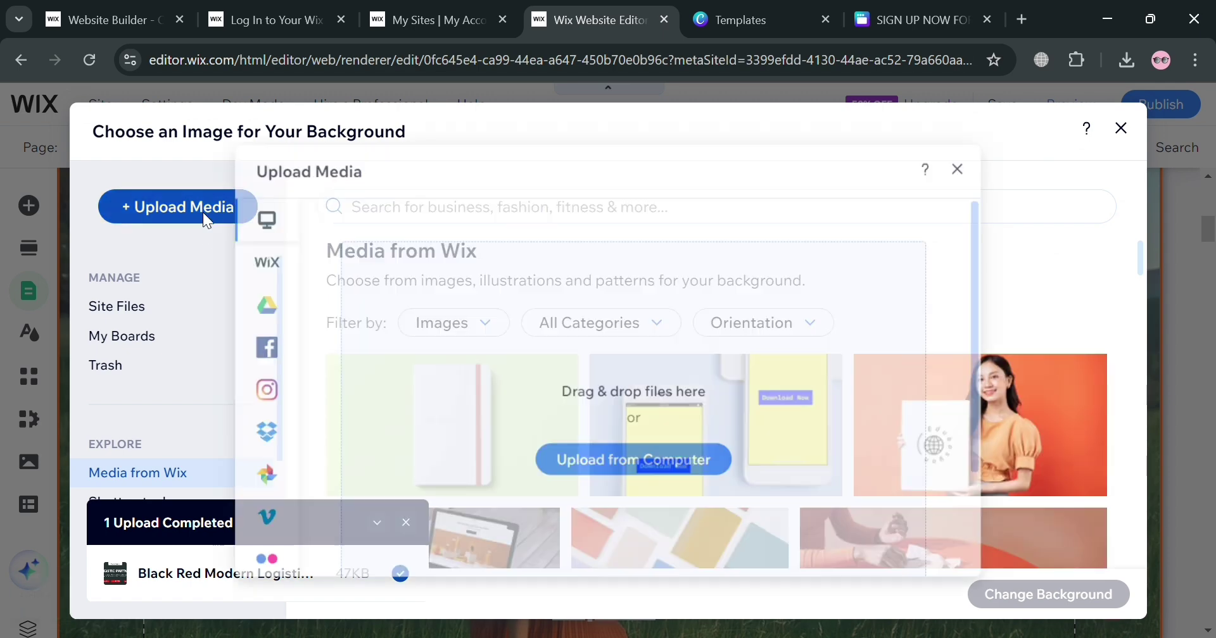
{"action": "left_click", "coordinate": [715, 468]}
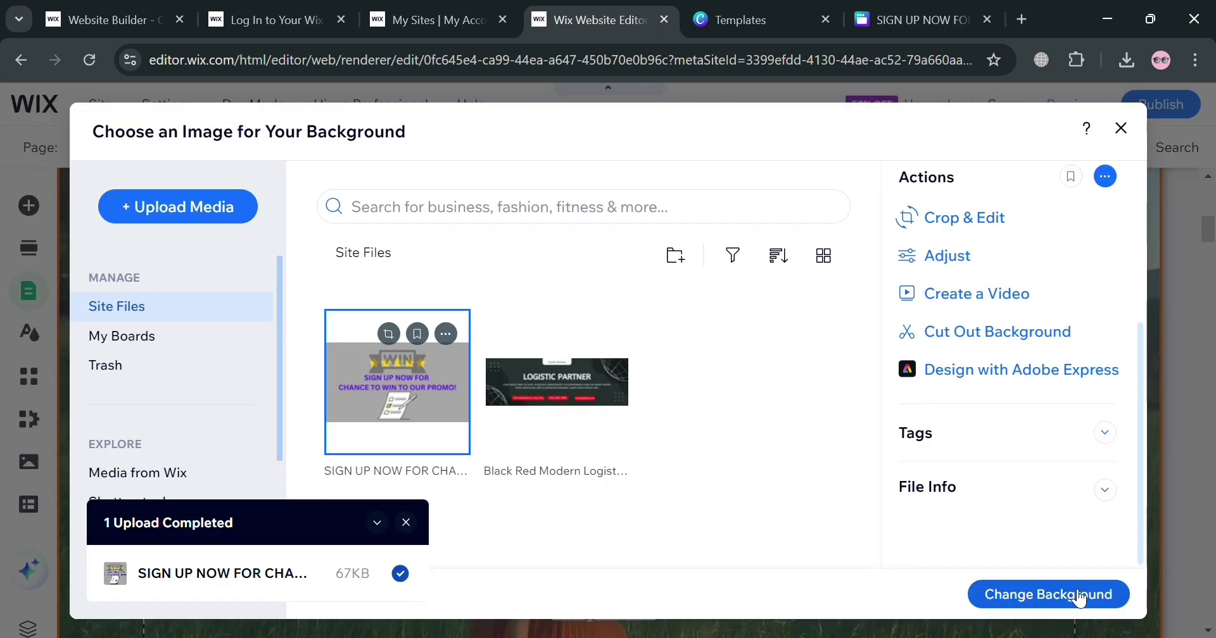
{"action": "left_click", "coordinate": [1080, 606]}
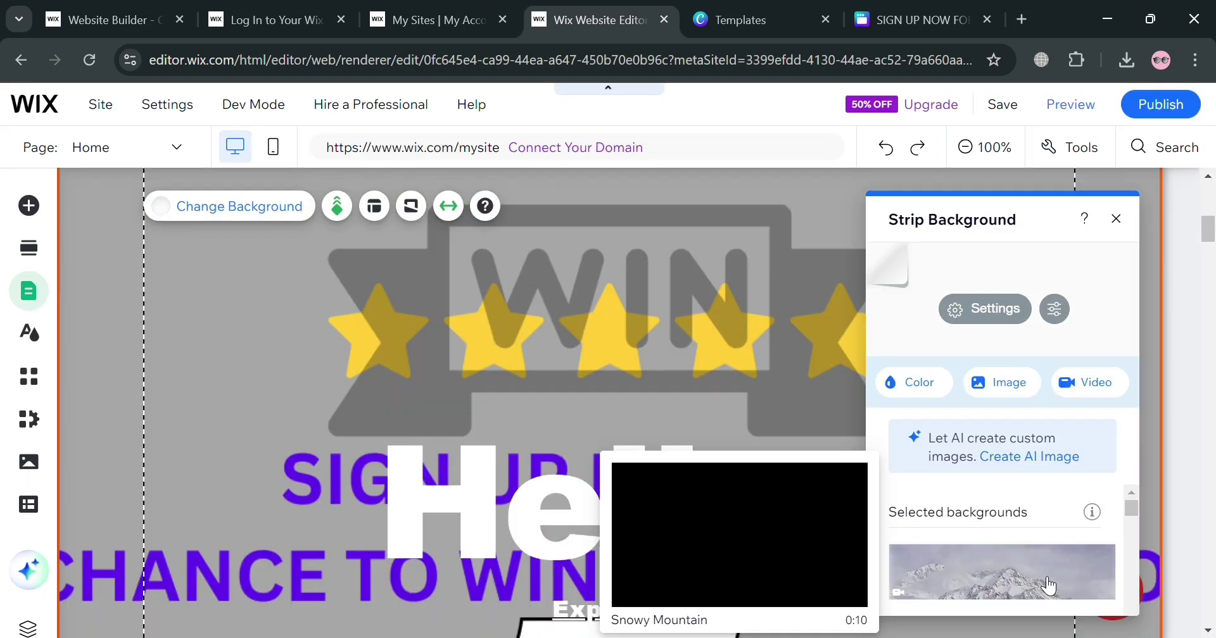
{"action": "left_click", "coordinate": [1115, 219]}
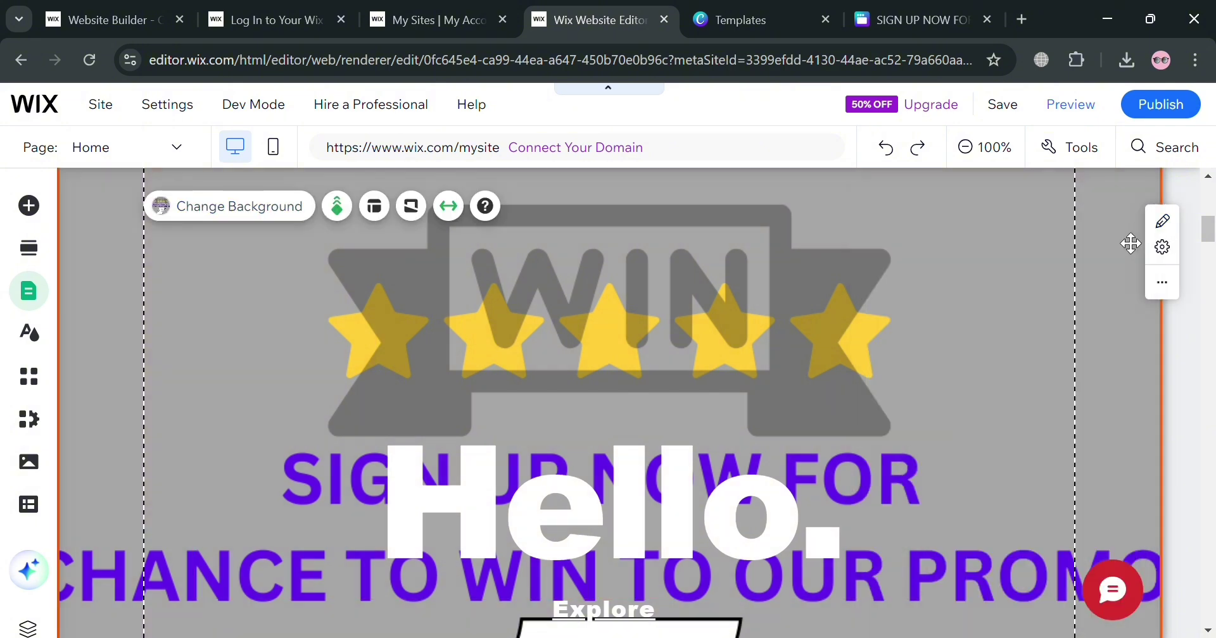
{"action": "scroll", "coordinate": [773, 420], "scroll_direction": "down", "scroll_amount": 5}
{"action": "scroll", "coordinate": [747, 421], "scroll_direction": "up", "scroll_amount": 5}
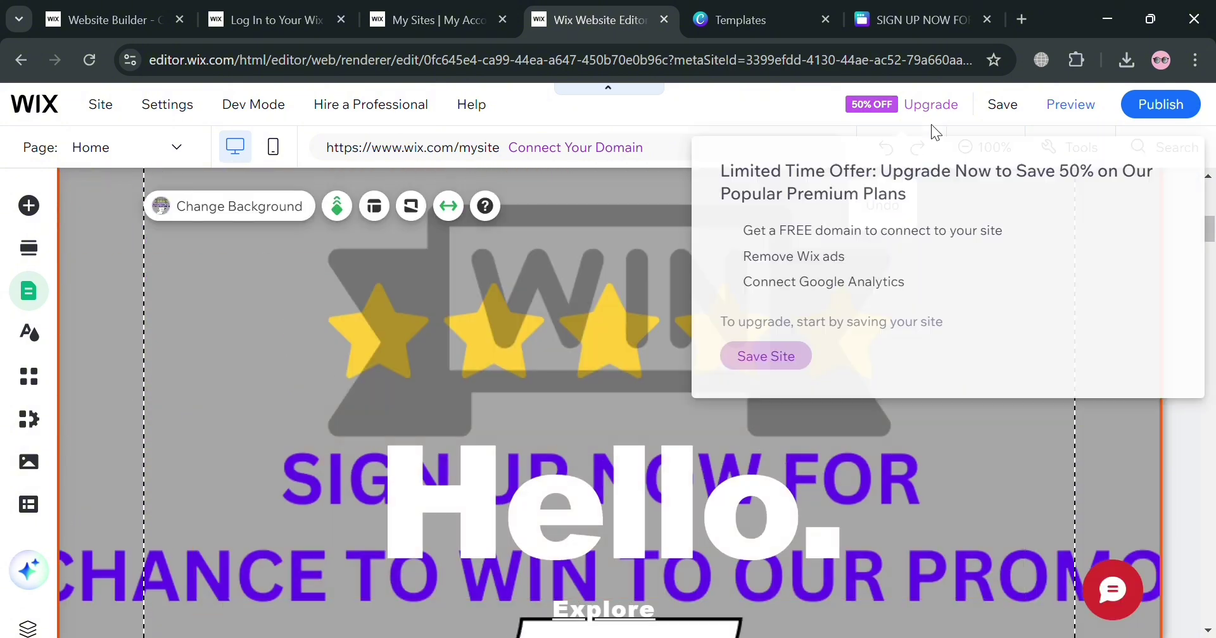
{"action": "left_click", "coordinate": [986, 147]}
{"action": "scroll", "coordinate": [723, 466], "scroll_direction": "down", "scroll_amount": 4}
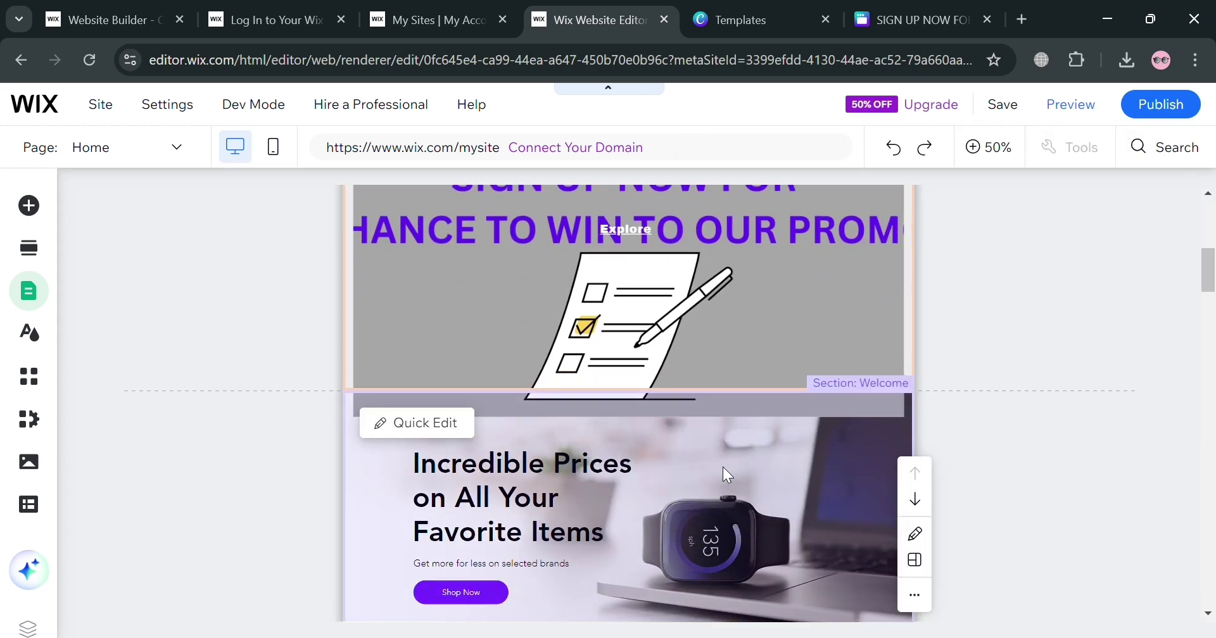
{"action": "scroll", "coordinate": [722, 465], "scroll_direction": "up", "scroll_amount": 6}
{"action": "scroll", "coordinate": [722, 462], "scroll_direction": "down", "scroll_amount": 5}
{"action": "scroll", "coordinate": [727, 469], "scroll_direction": "up", "scroll_amount": 3}
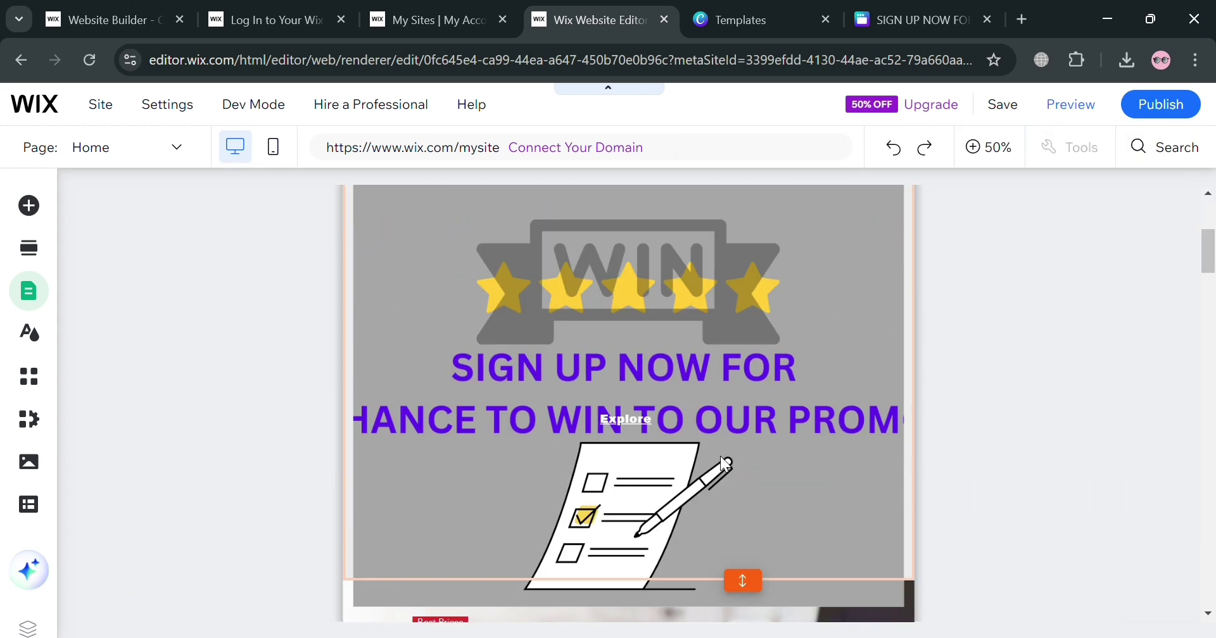
{"action": "scroll", "coordinate": [104, 307], "scroll_direction": "up", "scroll_amount": 5}
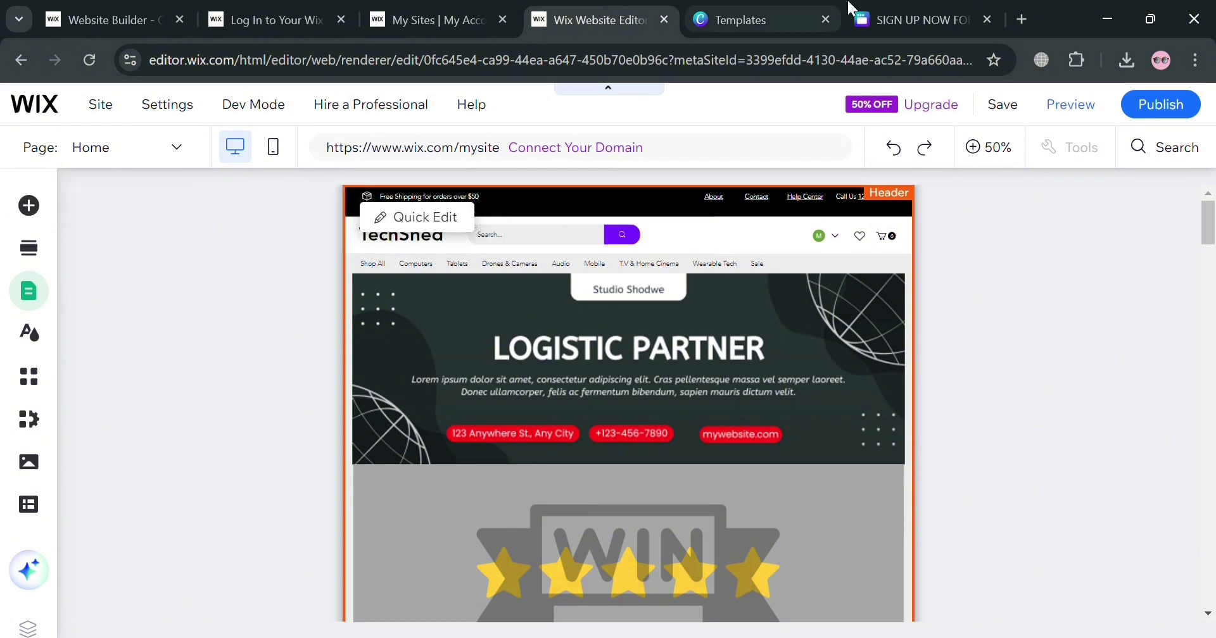
{"action": "left_click", "coordinate": [789, 18]}
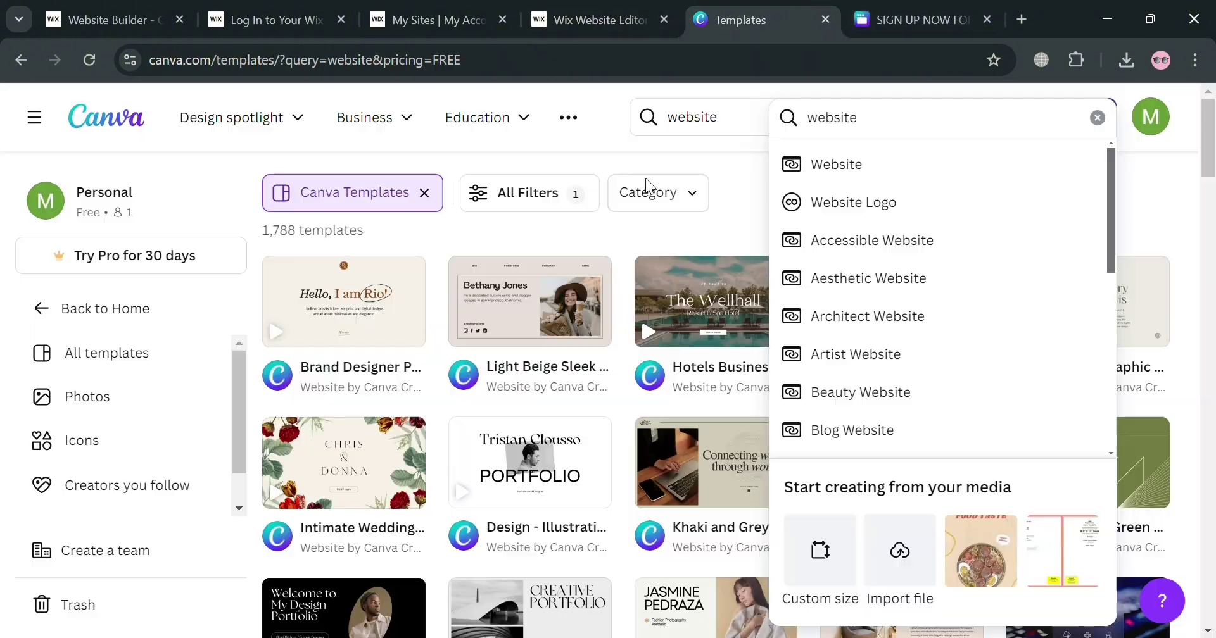
{"action": "left_click", "coordinate": [503, 226]}
{"action": "left_click", "coordinate": [589, 18]}
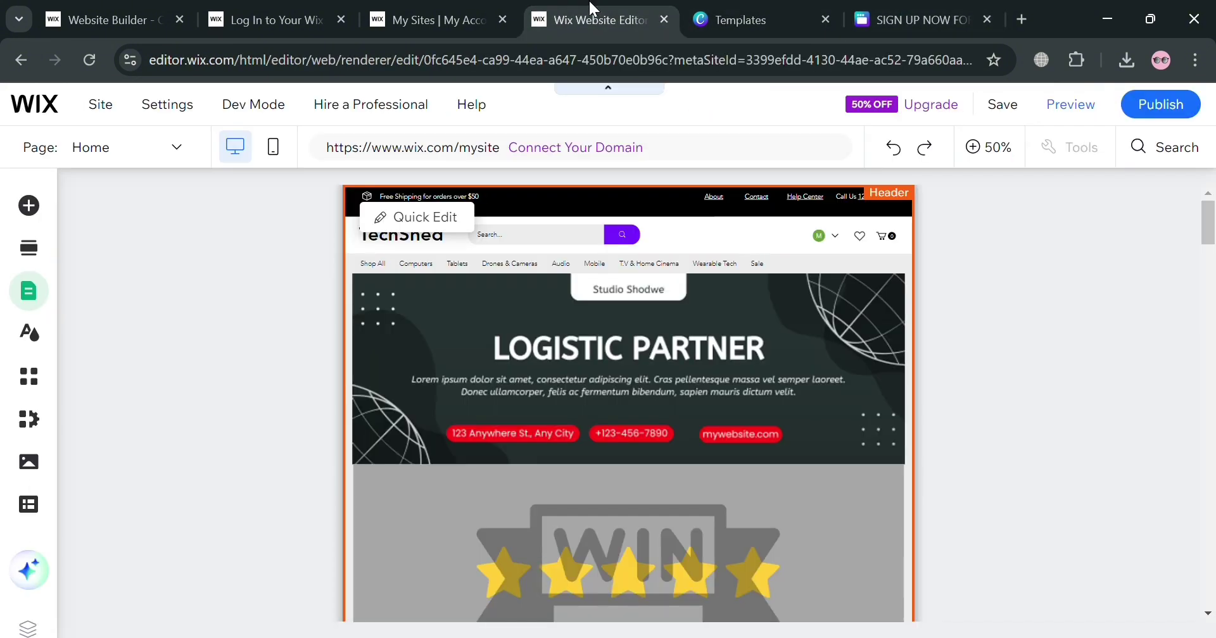